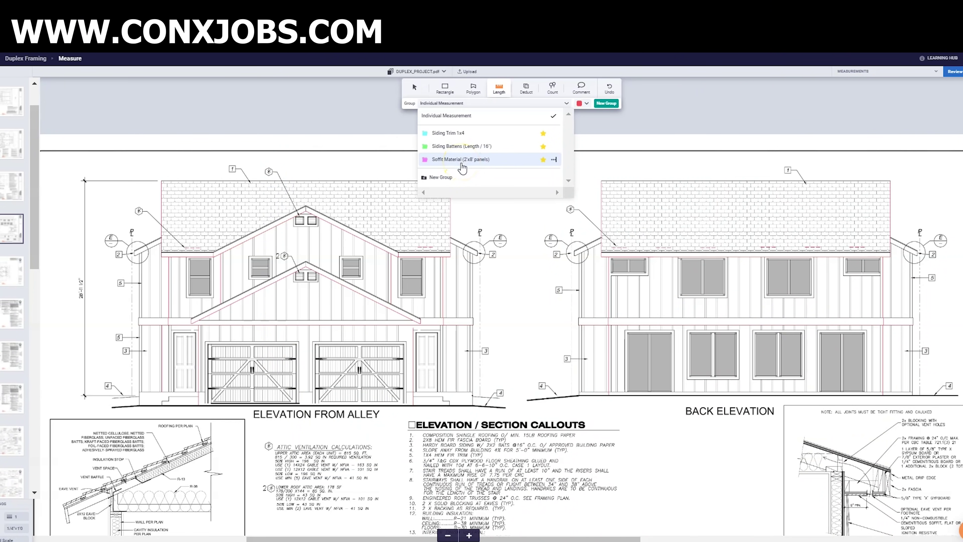
- Make Siding Trim 1x4 the active Length group and scroll to the side elevation
{"action": "left_click", "coordinate": [448, 90]}
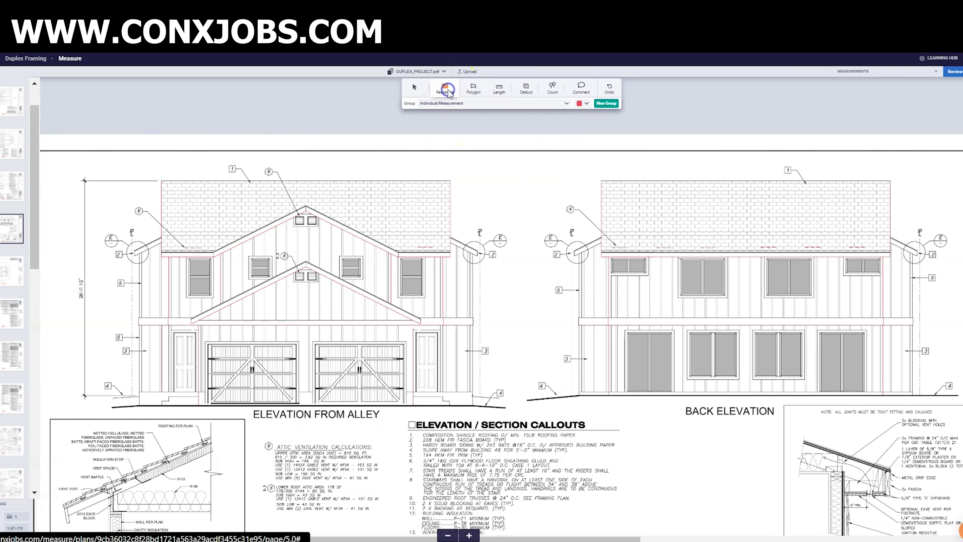
{"action": "left_click", "coordinate": [460, 104]}
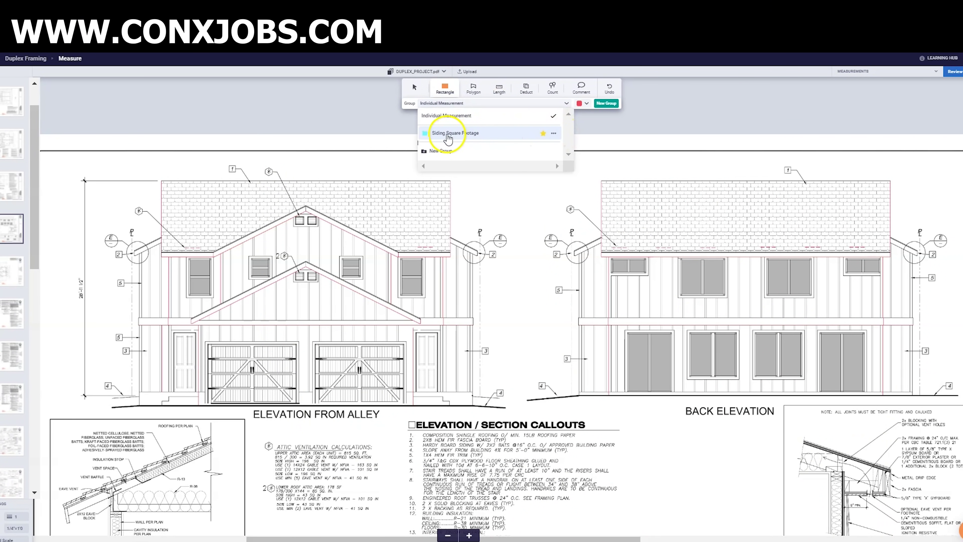
{"action": "left_click", "coordinate": [499, 87]}
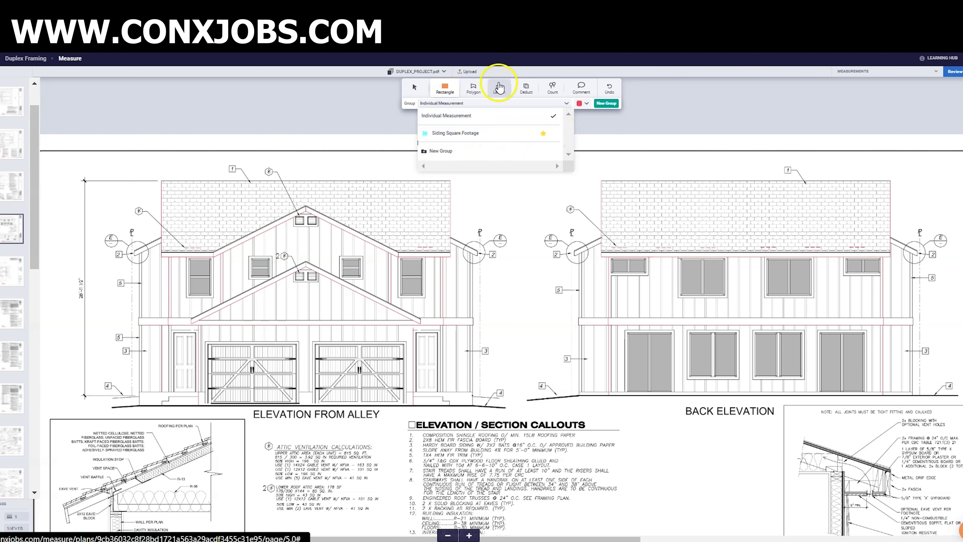
{"action": "left_click", "coordinate": [485, 103]}
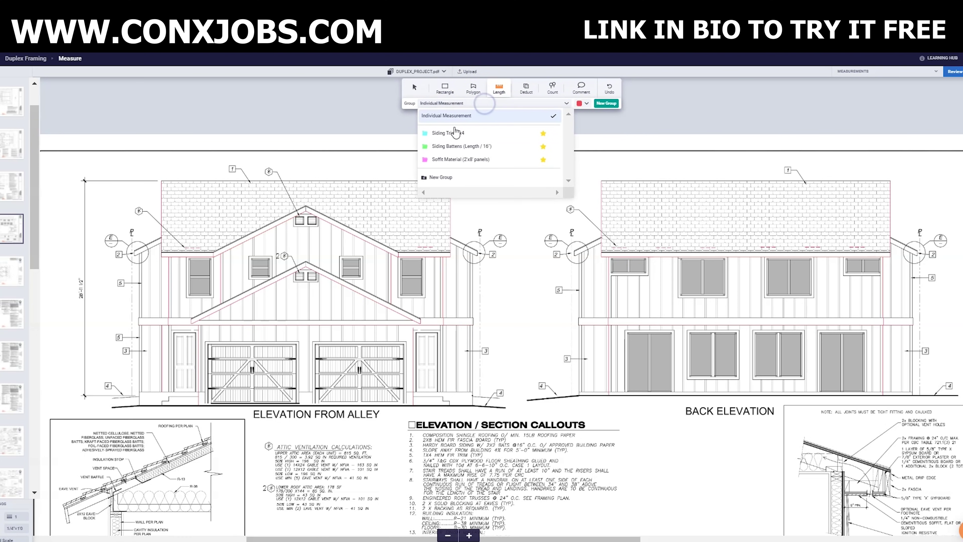
{"action": "left_click", "coordinate": [439, 133]}
{"action": "scroll", "coordinate": [802, 157], "scroll_direction": "down", "scroll_amount": 9}
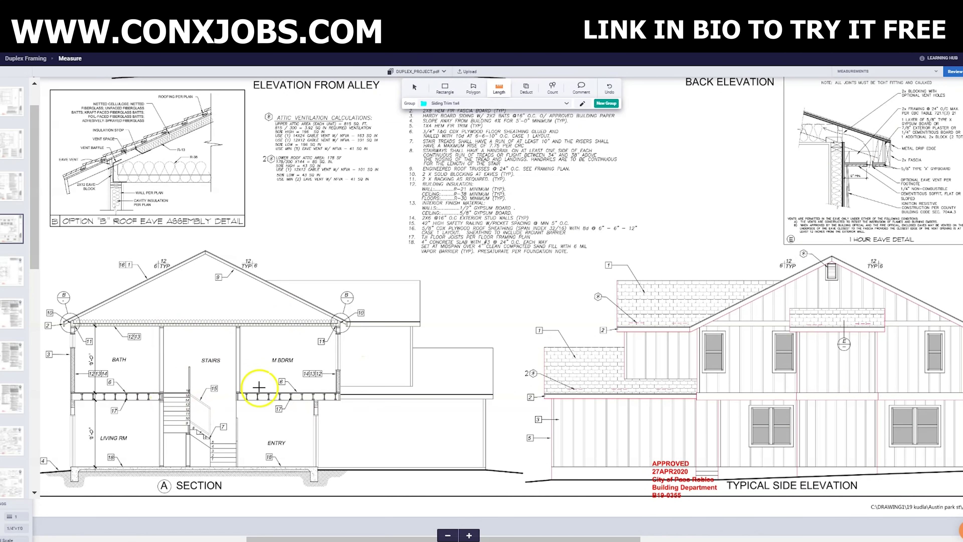
{"action": "left_click_drag", "start_coordinate": [614, 538], "coordinate": [628, 538]}
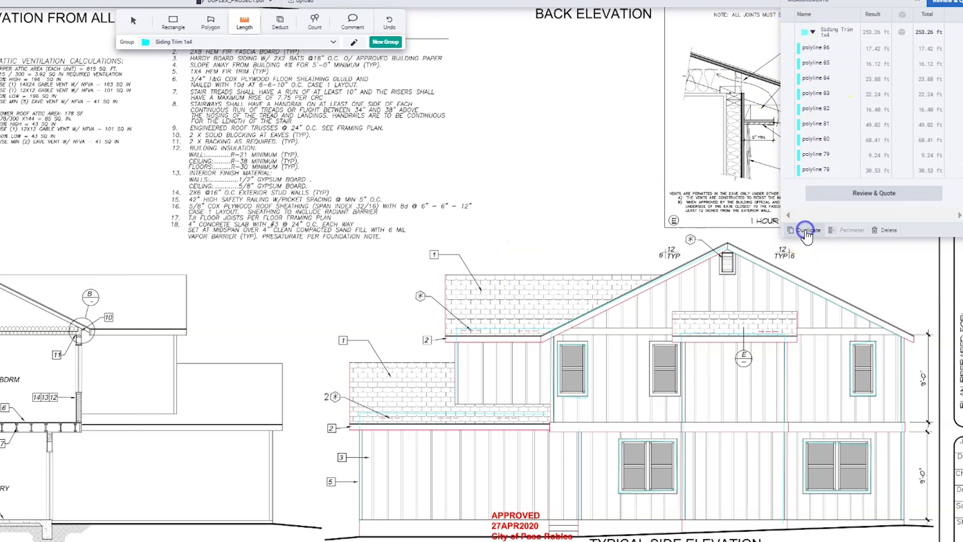
- Duplicate the 253.26 ft Siding Trim 1x4 group into Siding Trim 1x4 (copy)
{"action": "left_click", "coordinate": [806, 232]}
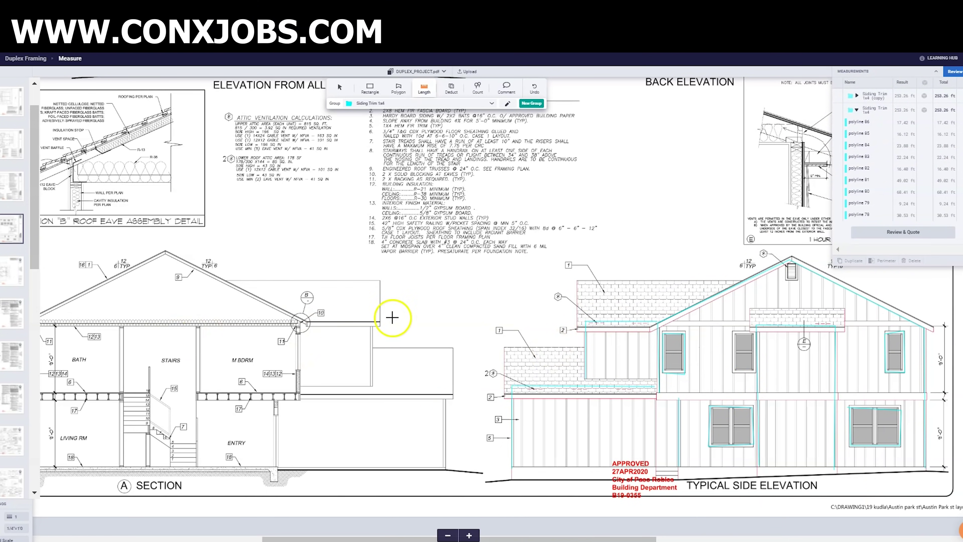
- Zoom in and pan across until the Back Elevation fills the view
{"action": "scroll", "coordinate": [741, 346], "scroll_direction": "up", "scroll_amount": 10}
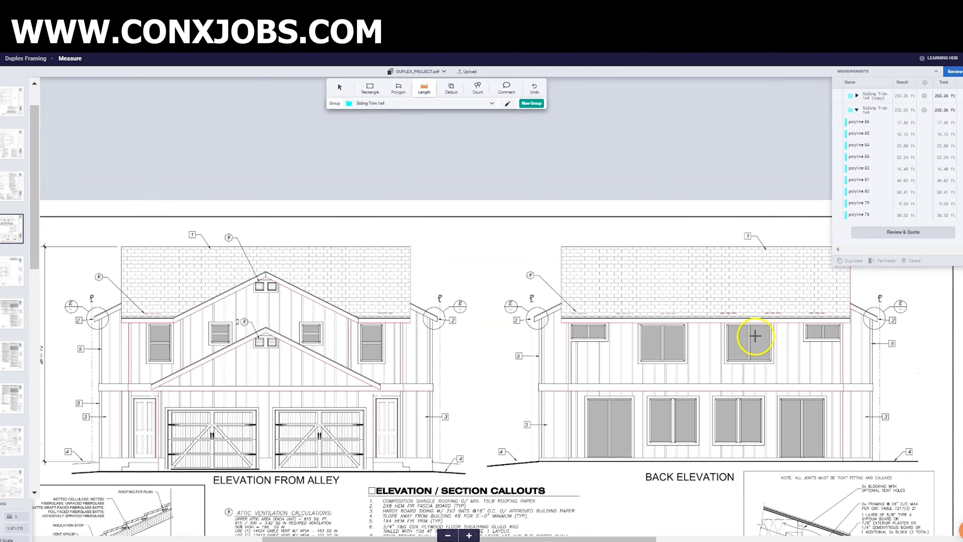
{"action": "scroll", "coordinate": [755, 336], "scroll_direction": "down", "scroll_amount": 3}
{"action": "left_click_drag", "start_coordinate": [565, 537], "coordinate": [626, 537]}
{"action": "left_click", "coordinate": [469, 535]}
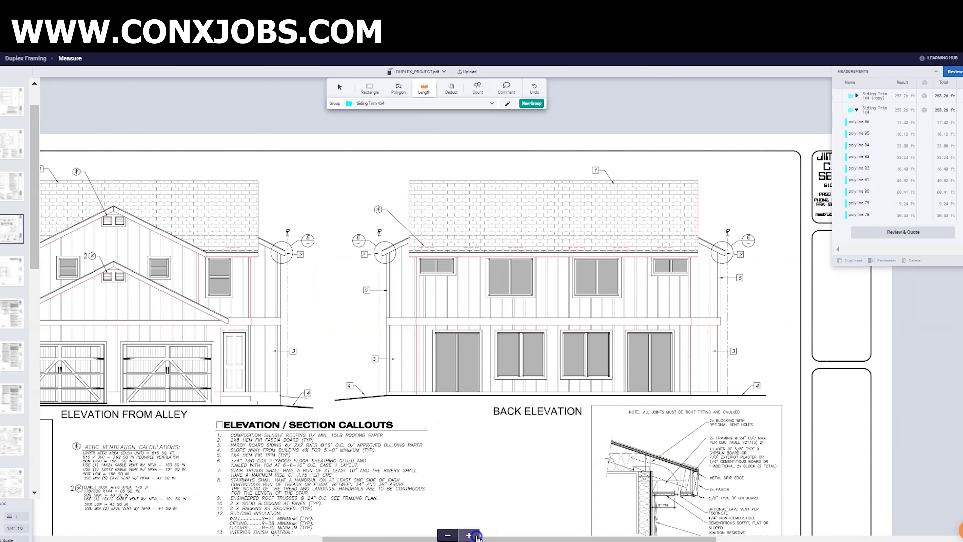
{"action": "mouse_move", "coordinate": [527, 537]}
{"action": "left_mouse_down"}
{"action": "mouse_move", "coordinate": [739, 537]}
{"action": "mouse_move", "coordinate": [692, 537]}
{"action": "left_mouse_up"}
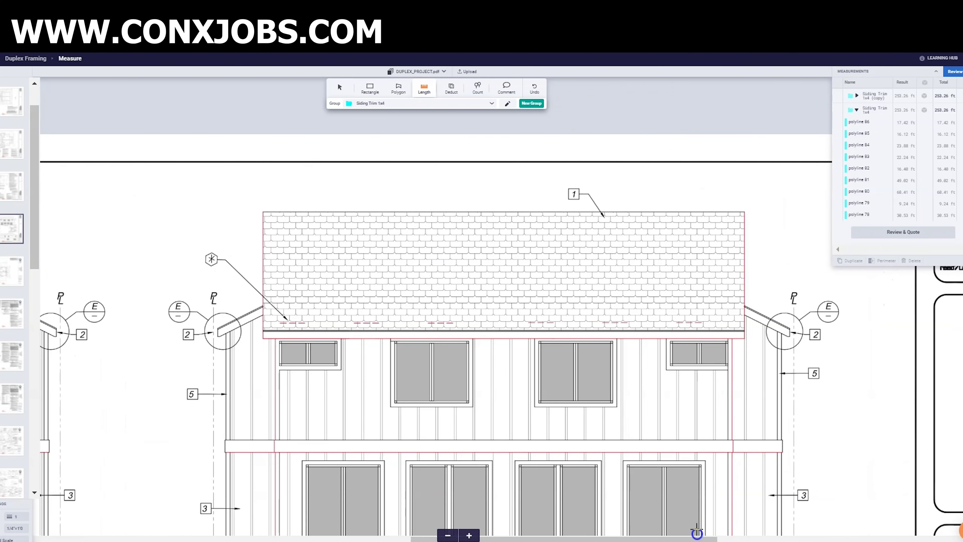
{"action": "scroll", "coordinate": [757, 383], "scroll_direction": "down", "scroll_amount": 3}
{"action": "scroll", "coordinate": [759, 375], "scroll_direction": "up", "scroll_amount": 2}
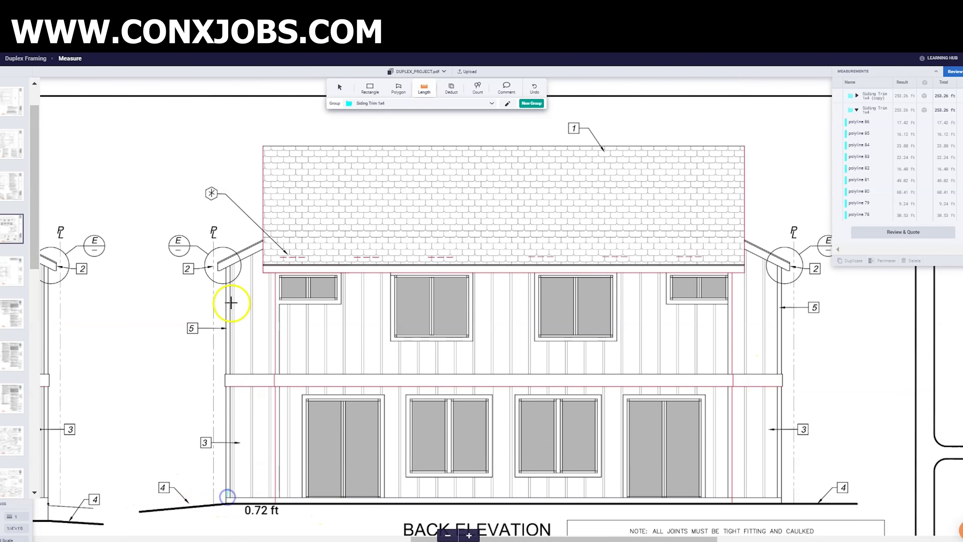
- Trace the back elevation's left wall, eave and wall-base trim lines
{"action": "left_click", "coordinate": [228, 259]}
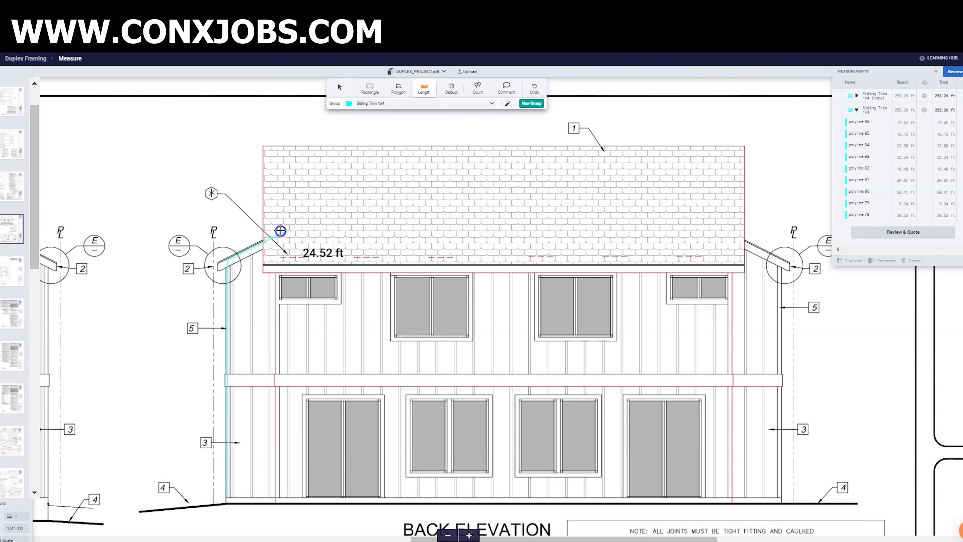
{"action": "double_click", "coordinate": [280, 231]}
{"action": "left_click", "coordinate": [280, 502]}
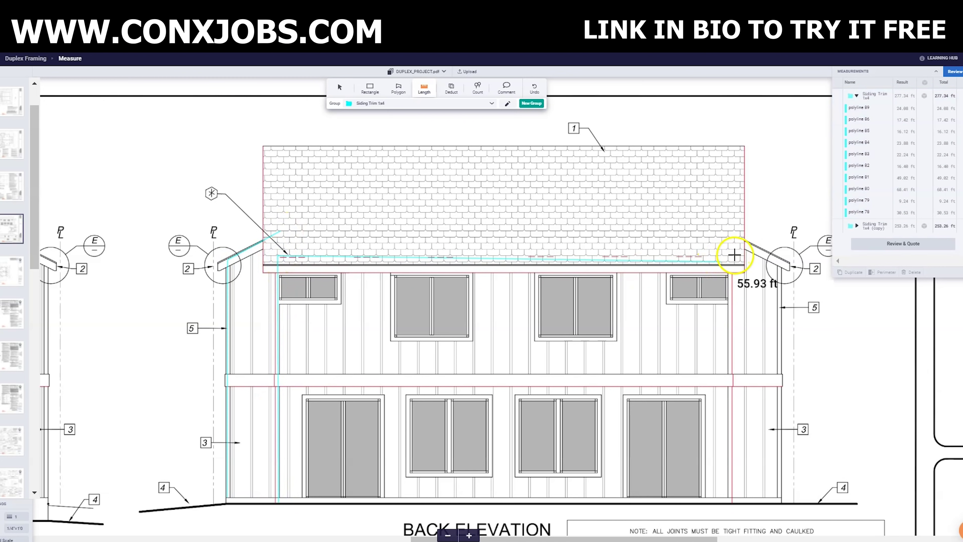
{"action": "double_click", "coordinate": [730, 255]}
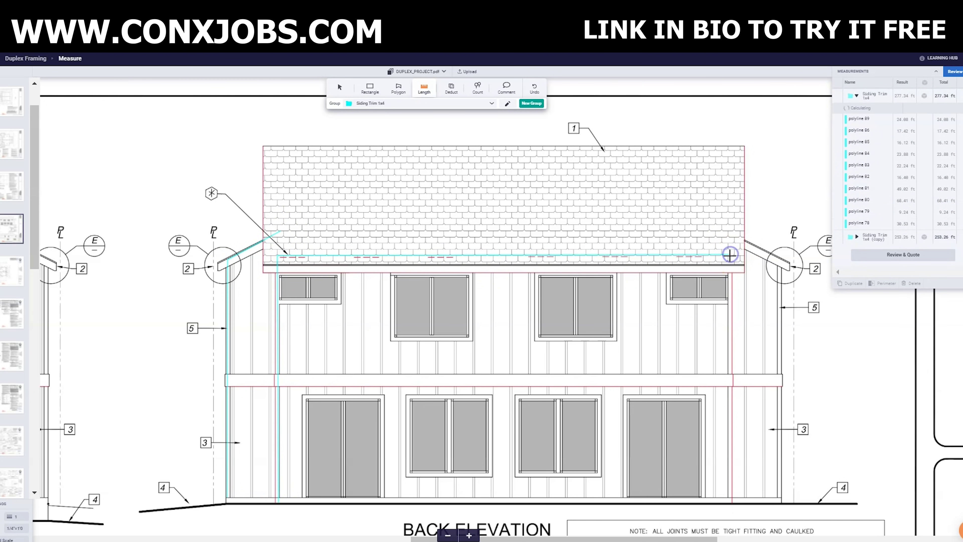
{"action": "double_click", "coordinate": [732, 496]}
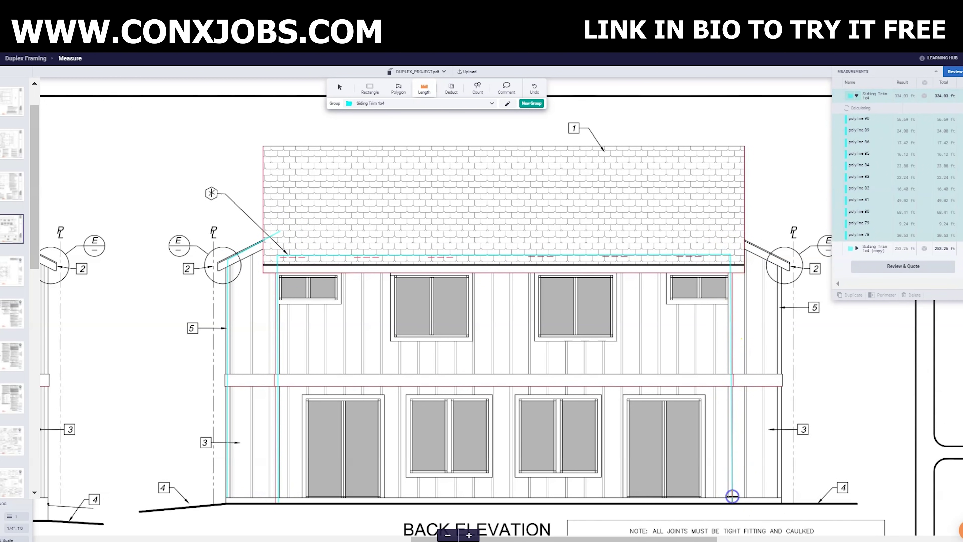
- Trace trim around the right lower door and the two lower windows
{"action": "left_click_drag", "start_coordinate": [704, 496], "coordinate": [708, 398]}
{"action": "left_click", "coordinate": [705, 396]}
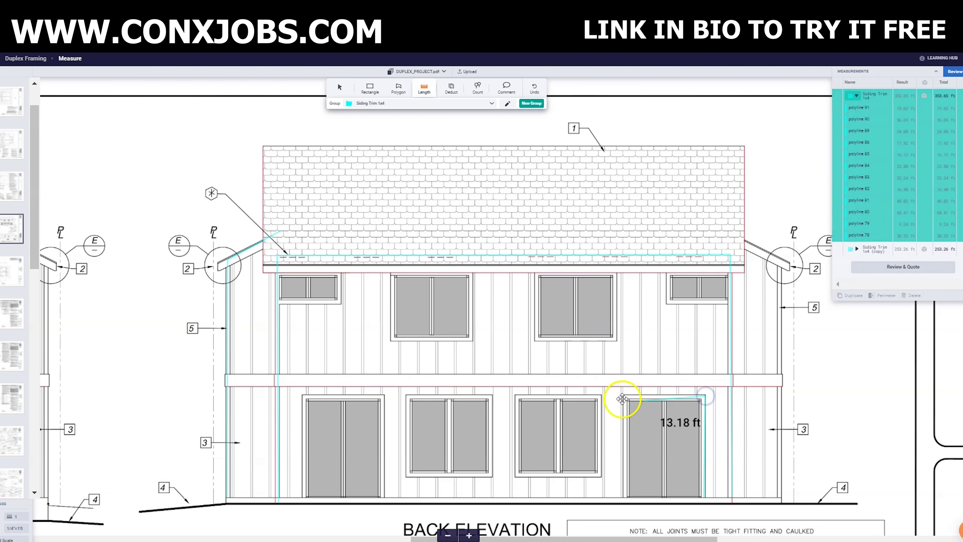
{"action": "left_click", "coordinate": [626, 397]}
{"action": "double_click", "coordinate": [625, 496]}
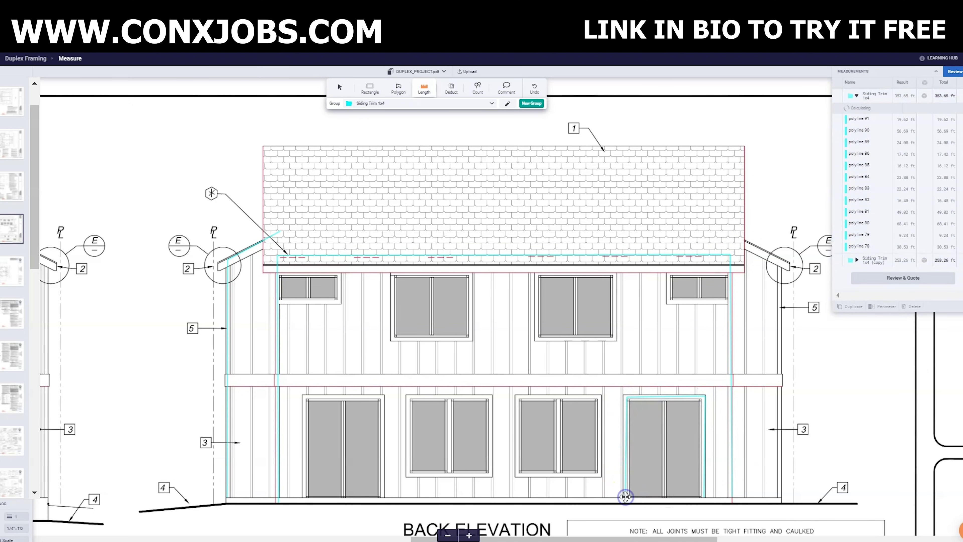
{"action": "left_click", "coordinate": [514, 395]}
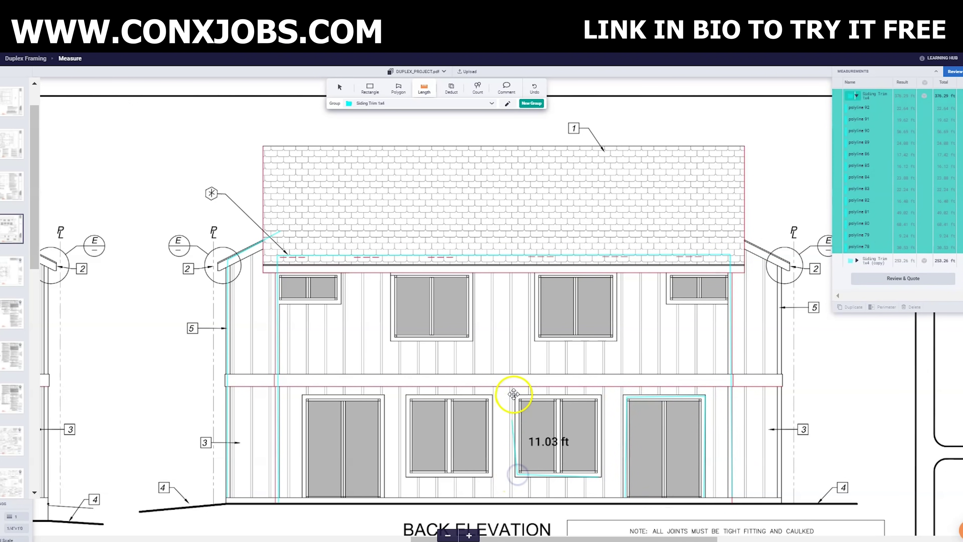
{"action": "left_click", "coordinate": [604, 474]}
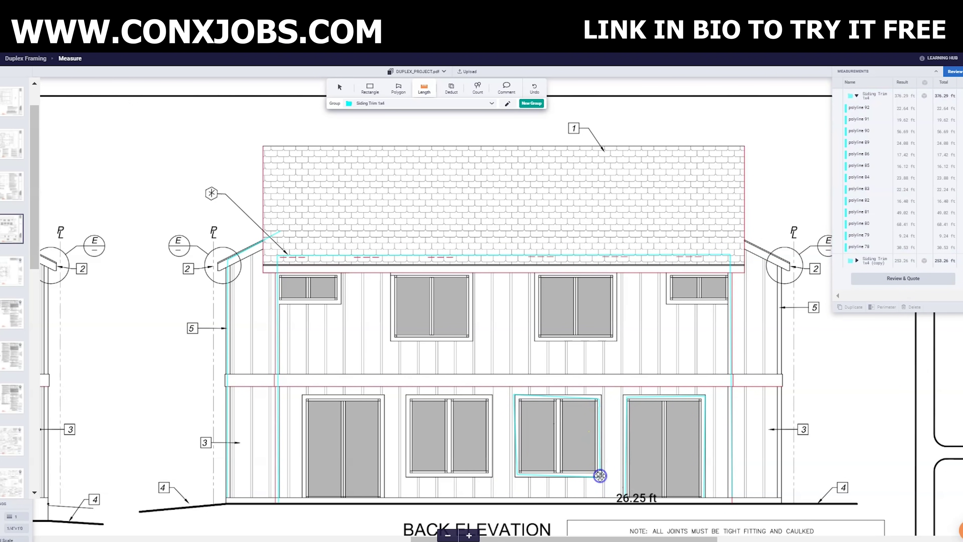
{"action": "double_click", "coordinate": [599, 477]}
{"action": "left_click", "coordinate": [489, 477]}
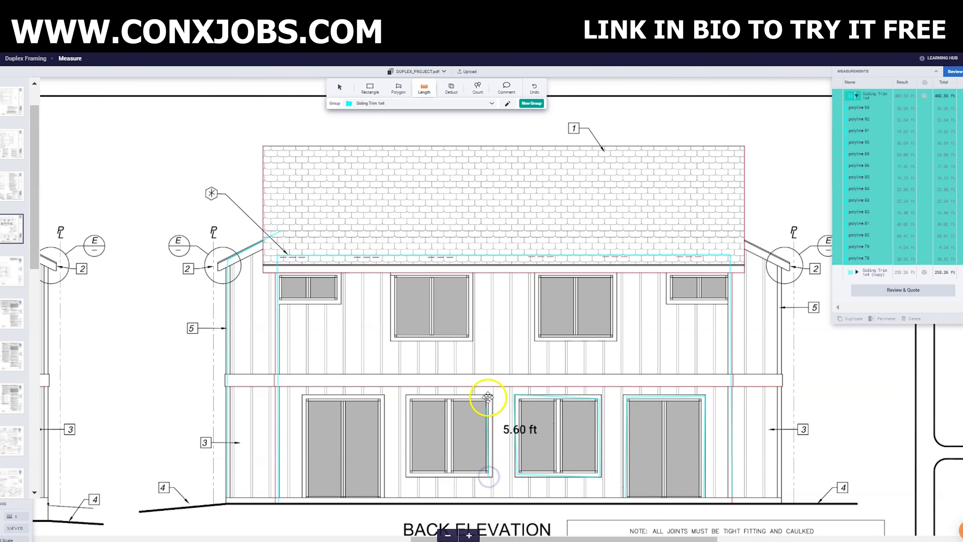
{"action": "left_click", "coordinate": [407, 396]}
{"action": "left_click", "coordinate": [408, 475]}
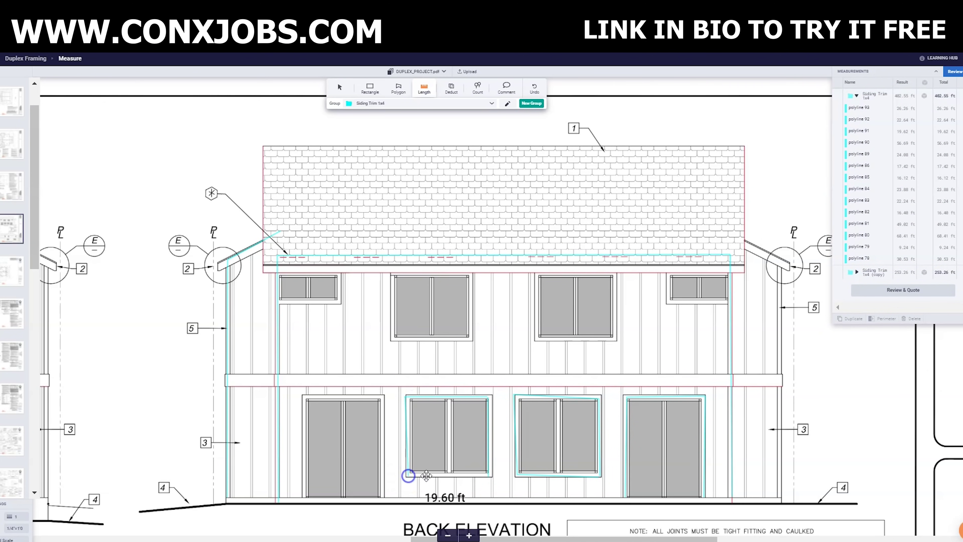
{"action": "double_click", "coordinate": [489, 474]}
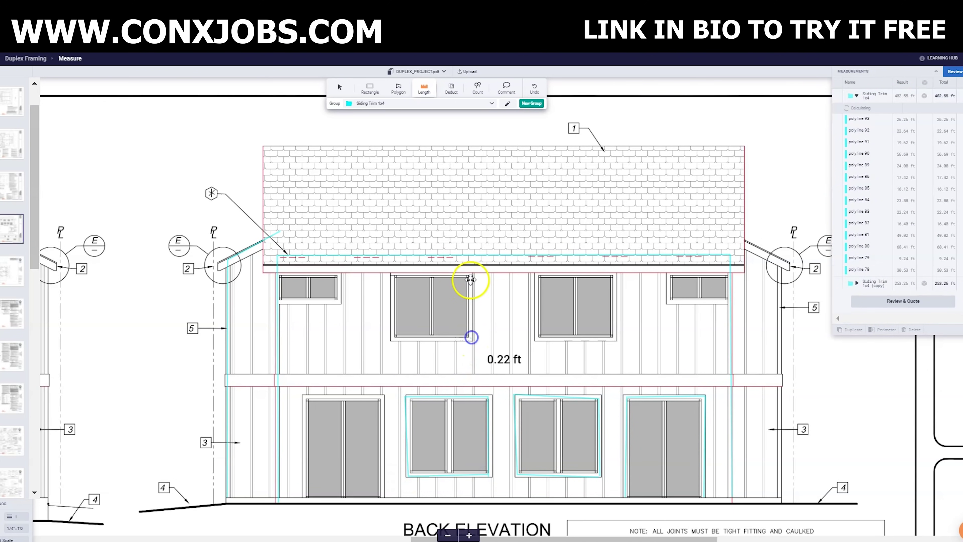
- Trace trim around the two upper windows
{"action": "left_click", "coordinate": [471, 270]}
{"action": "left_click", "coordinate": [392, 269]}
{"action": "left_click", "coordinate": [392, 343]}
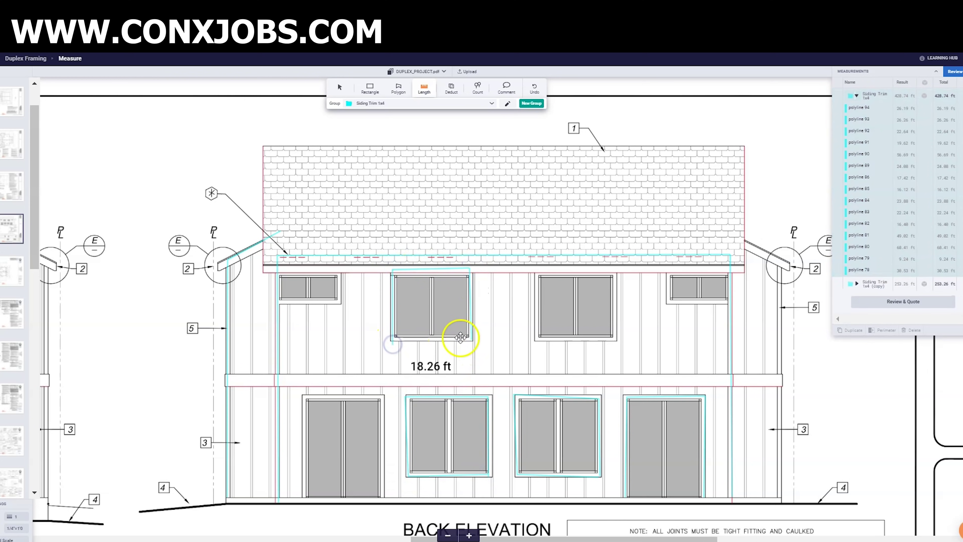
{"action": "double_click", "coordinate": [471, 337]}
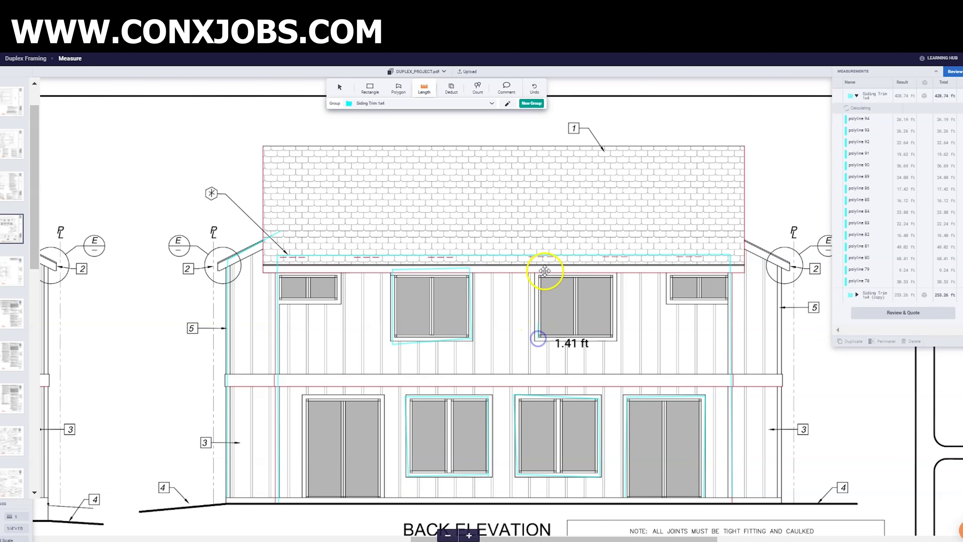
{"action": "left_click", "coordinate": [617, 273]}
{"action": "left_click", "coordinate": [615, 338]}
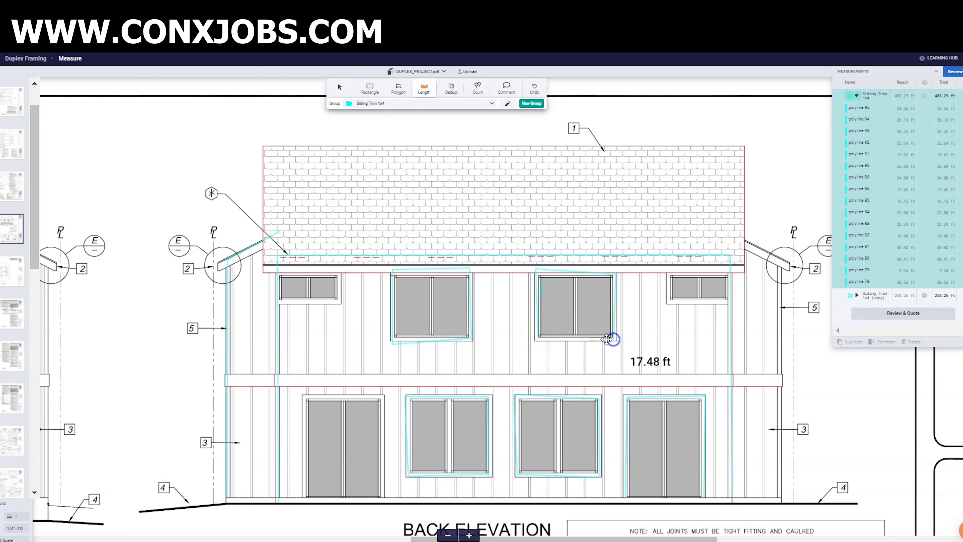
{"action": "left_click", "coordinate": [534, 339]}
{"action": "left_click", "coordinate": [535, 339]}
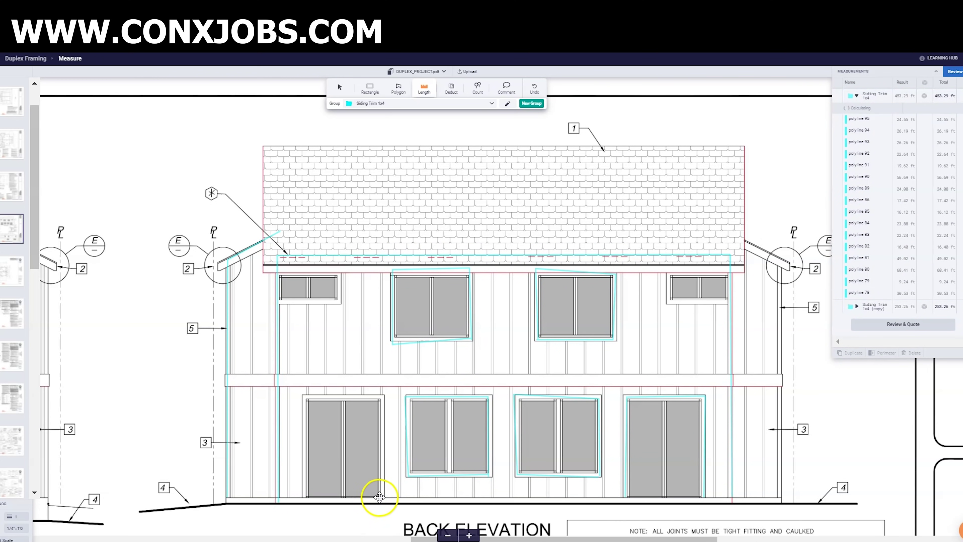
- Trace trim around the left door and the small upper-left window
{"action": "left_click", "coordinate": [382, 396]}
{"action": "left_click", "coordinate": [302, 395]}
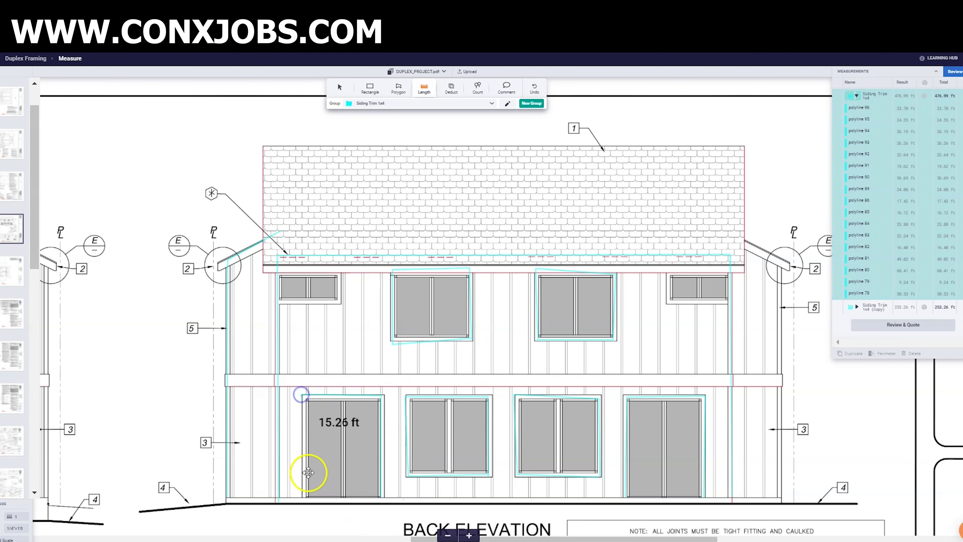
{"action": "left_click", "coordinate": [303, 498]}
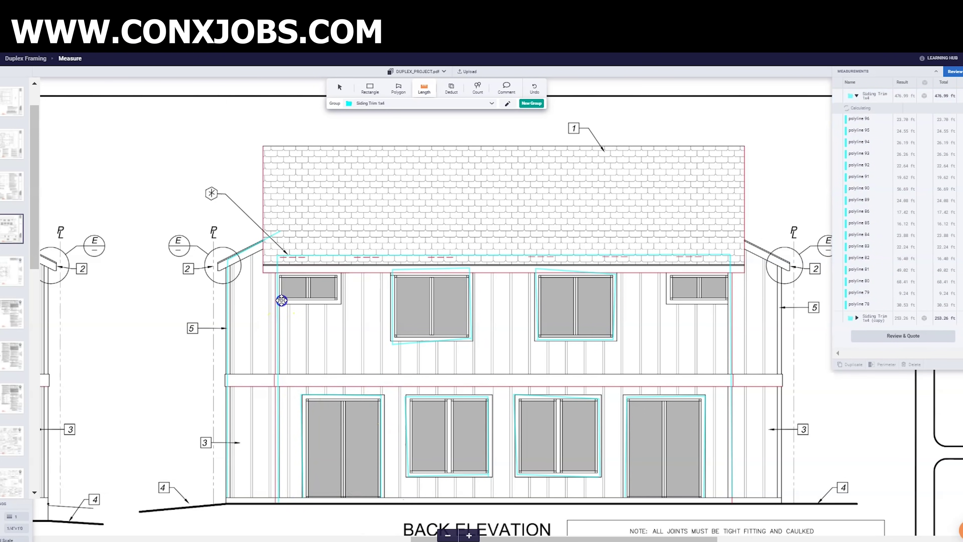
{"action": "left_click", "coordinate": [282, 300]}
{"action": "left_click", "coordinate": [340, 299]}
{"action": "left_click", "coordinate": [341, 270]}
{"action": "left_click", "coordinate": [281, 268]}
{"action": "left_click", "coordinate": [279, 299]}
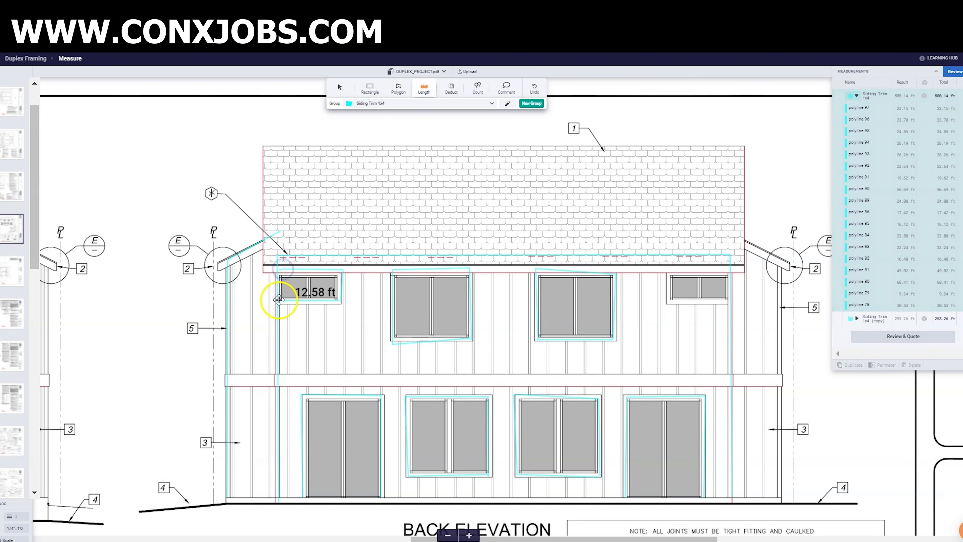
{"action": "double_click", "coordinate": [280, 301]}
- Trace the upper-right window and right wall trim, reaching 555.12 ft, then show the alley elevation
{"action": "left_click", "coordinate": [669, 300]}
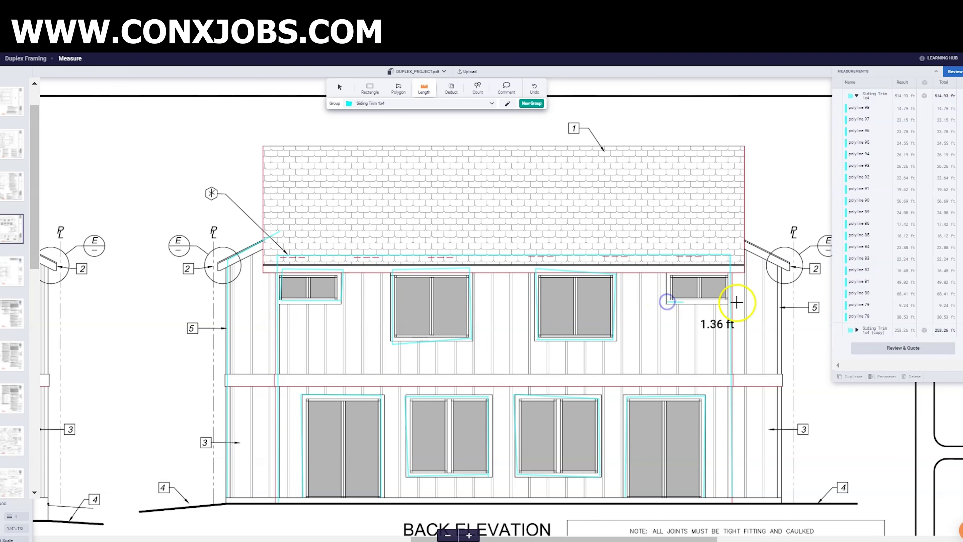
{"action": "left_click", "coordinate": [664, 273]}
{"action": "left_click", "coordinate": [669, 301]}
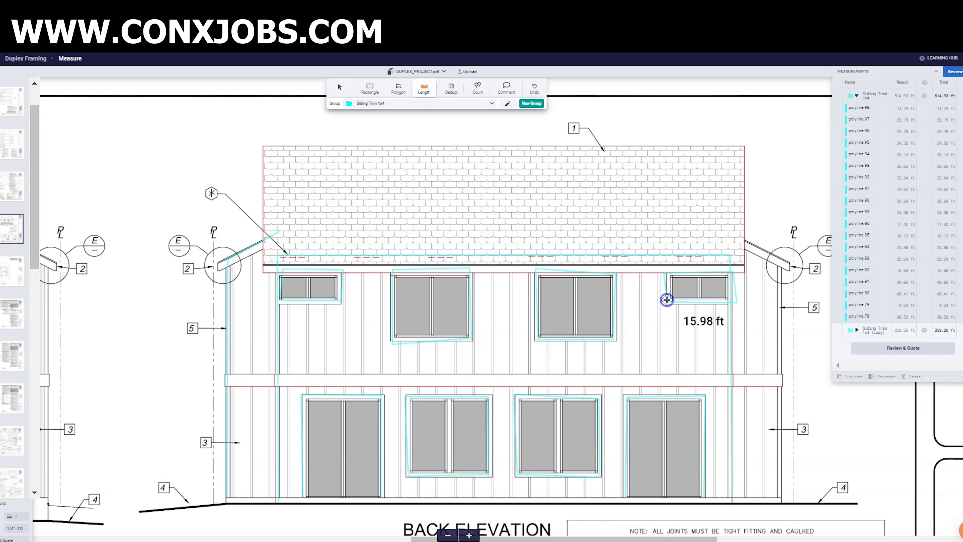
{"action": "double_click", "coordinate": [669, 301]}
{"action": "left_click", "coordinate": [780, 264]}
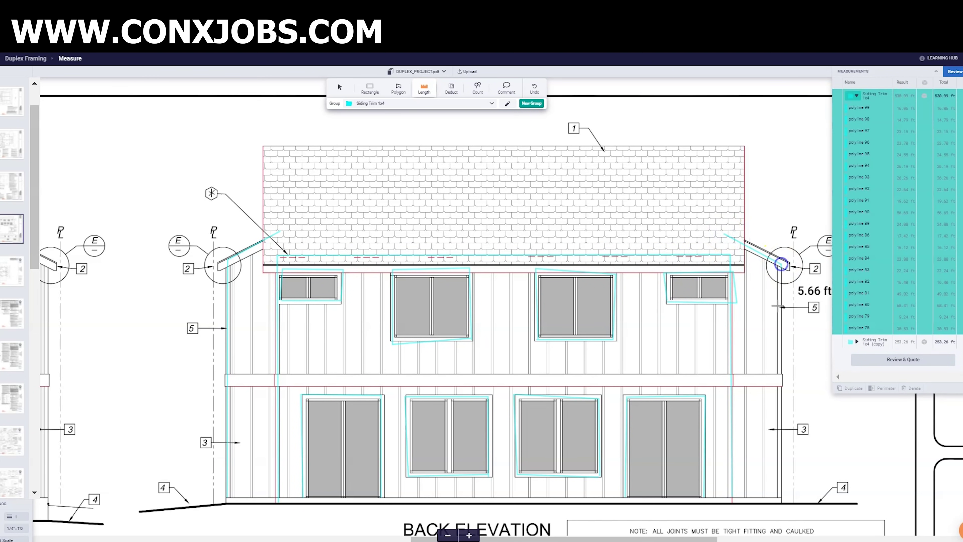
{"action": "double_click", "coordinate": [780, 496]}
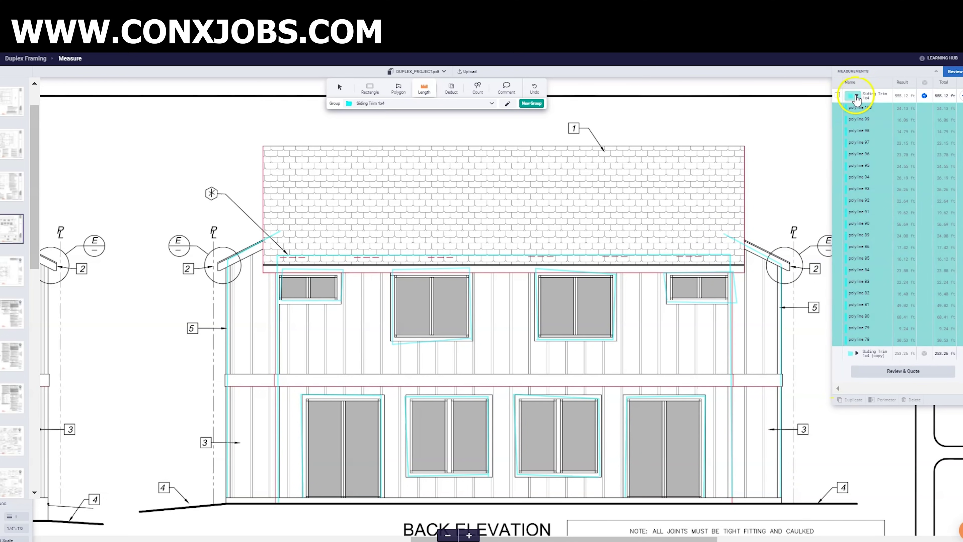
{"action": "left_click", "coordinate": [857, 96]}
{"action": "left_click_drag", "start_coordinate": [710, 538], "coordinate": [458, 536]}
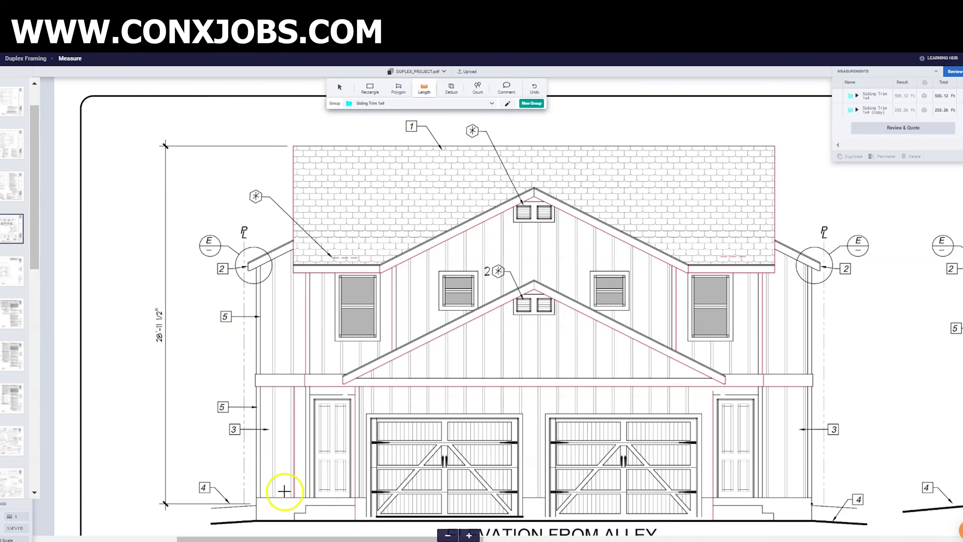
- Trace the alley elevation's left corner, upper gable rake and right wall trim
{"action": "left_click", "coordinate": [258, 263]}
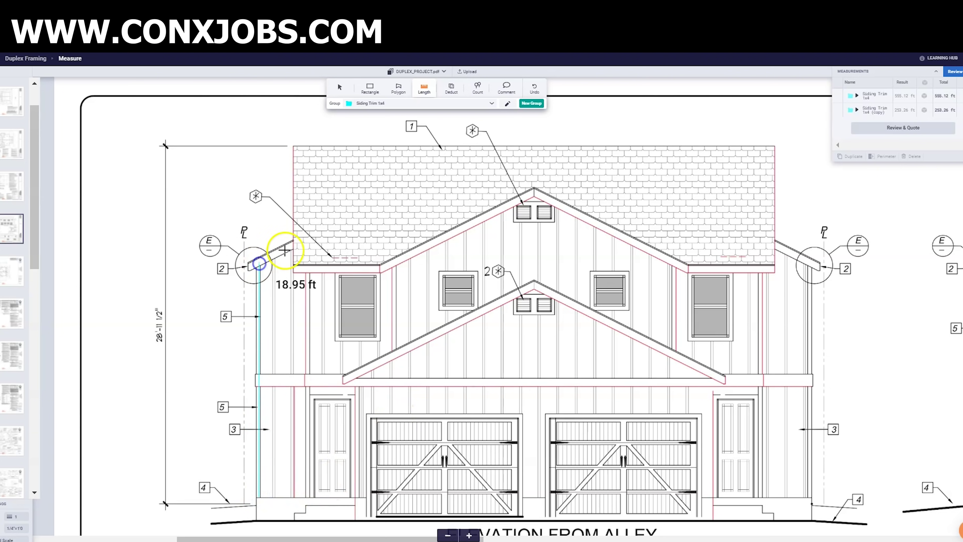
{"action": "double_click", "coordinate": [308, 235]}
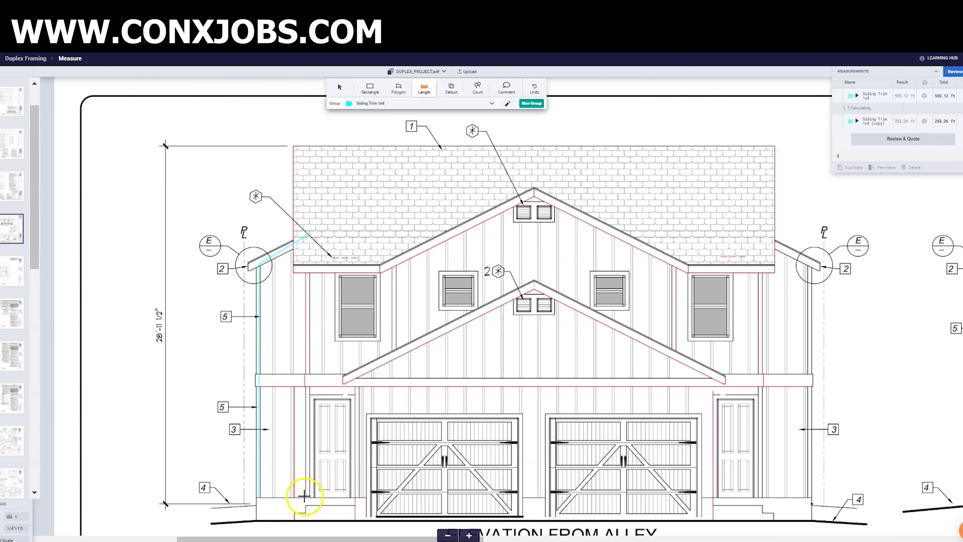
{"action": "left_click", "coordinate": [308, 497]}
{"action": "left_click", "coordinate": [309, 256]}
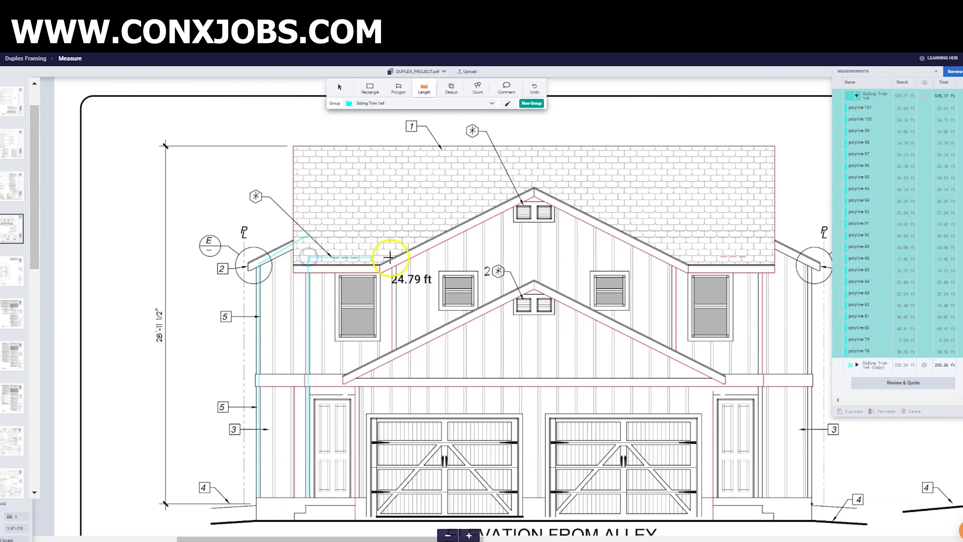
{"action": "double_click", "coordinate": [395, 353]}
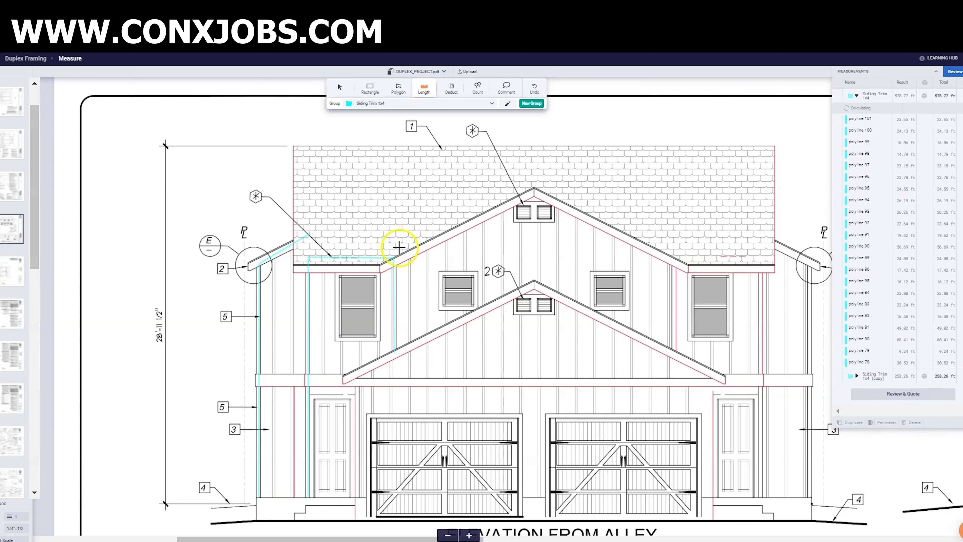
{"action": "left_click", "coordinate": [395, 259]}
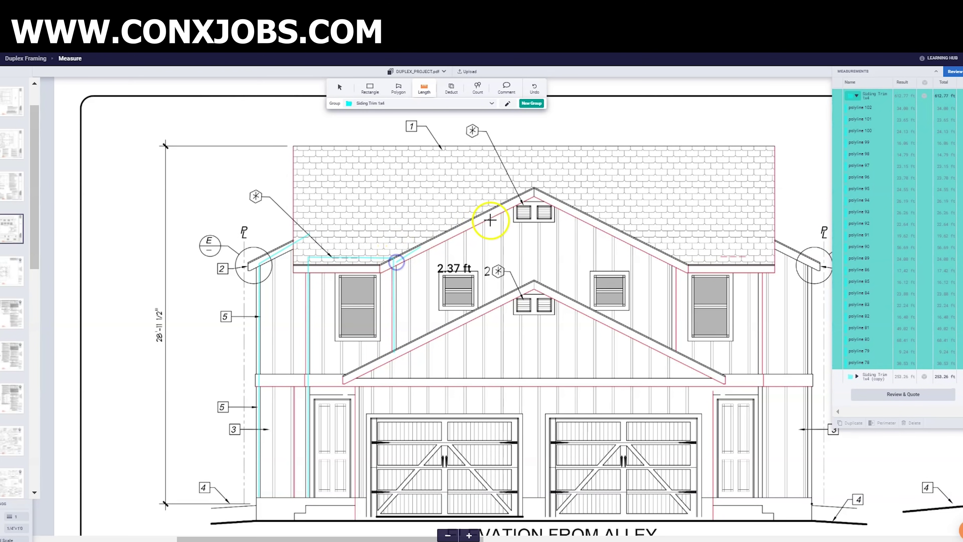
{"action": "left_click", "coordinate": [532, 191]}
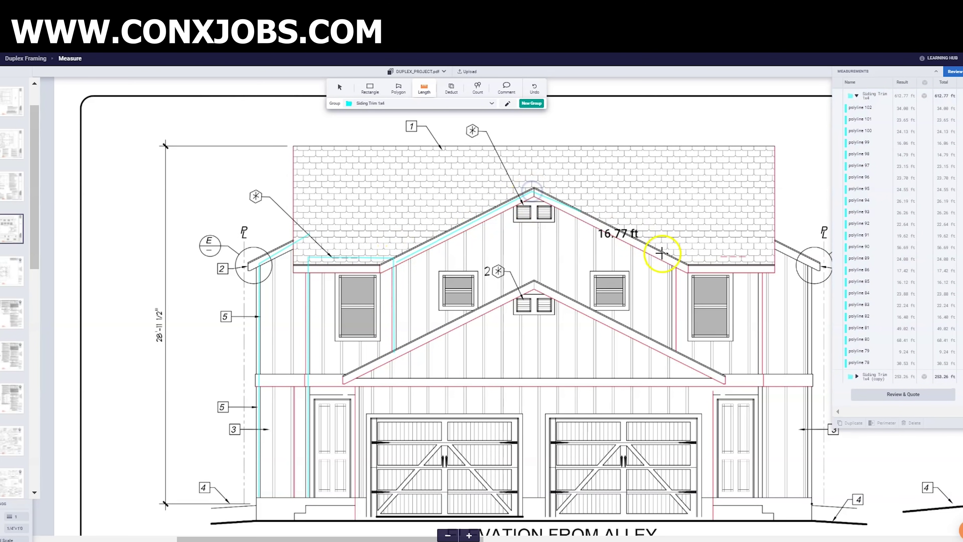
{"action": "double_click", "coordinate": [674, 351]}
{"action": "left_click", "coordinate": [677, 272]}
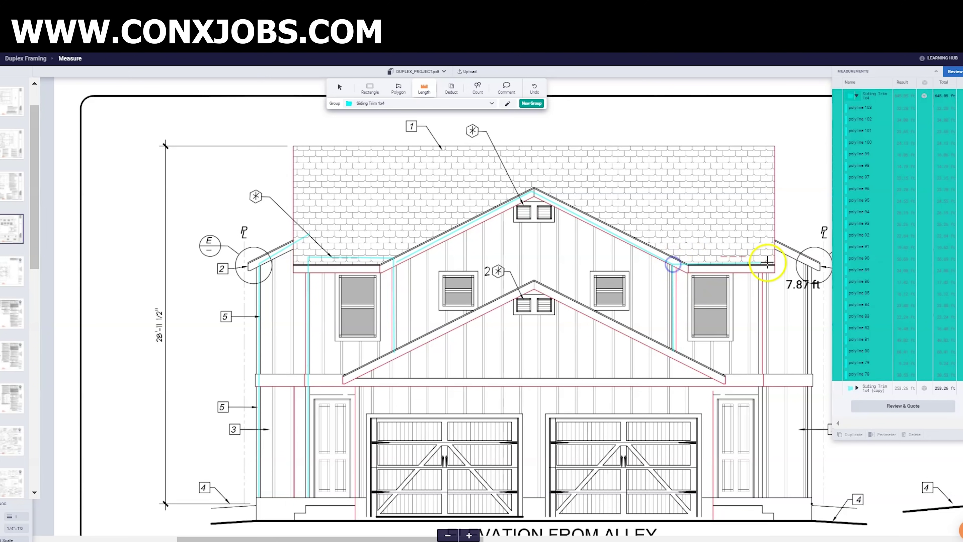
{"action": "left_click", "coordinate": [760, 263]}
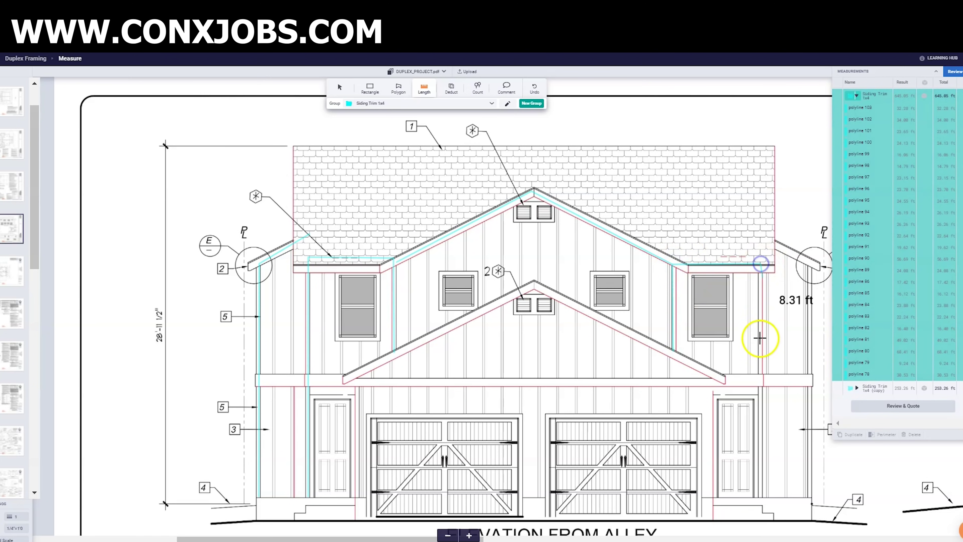
{"action": "double_click", "coordinate": [762, 494]}
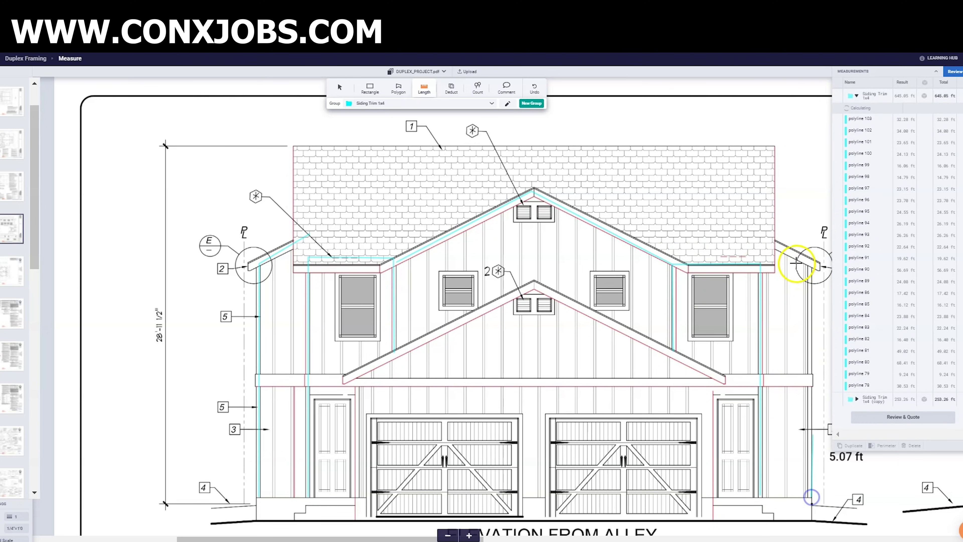
- Trace the right eave band, right door and lower gable rake trim
{"action": "left_click", "coordinate": [757, 233]}
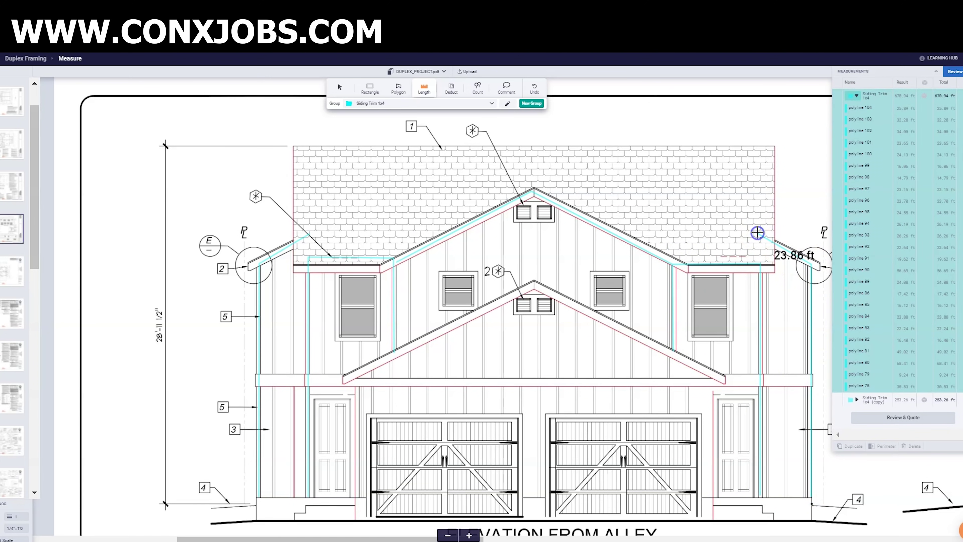
{"action": "left_click", "coordinate": [757, 385]}
{"action": "left_click", "coordinate": [754, 498]}
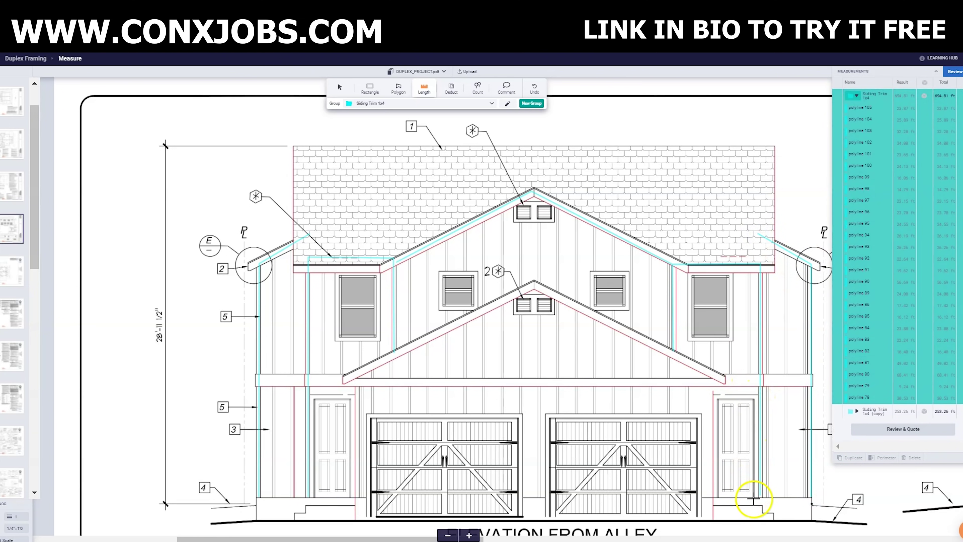
{"action": "left_click", "coordinate": [756, 399]}
{"action": "left_click", "coordinate": [718, 397]}
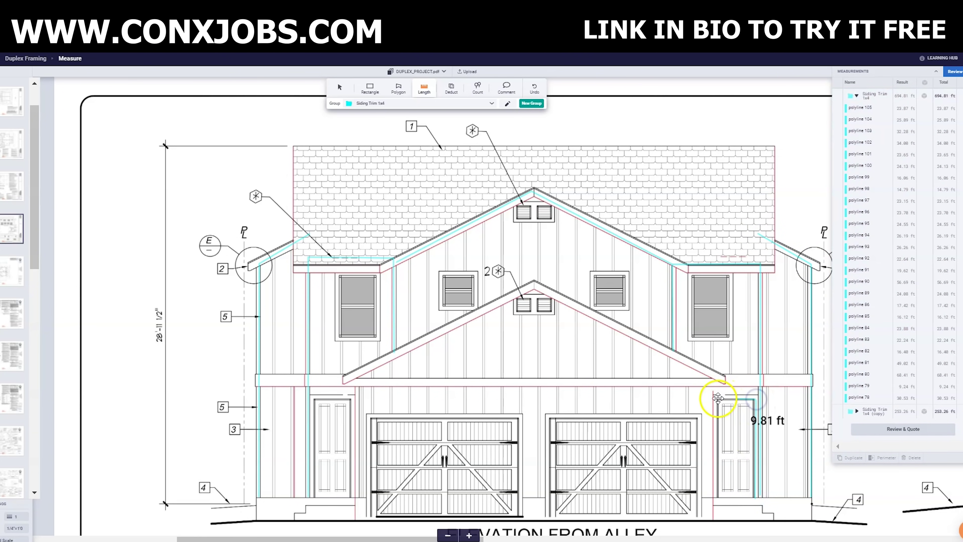
{"action": "double_click", "coordinate": [716, 496]}
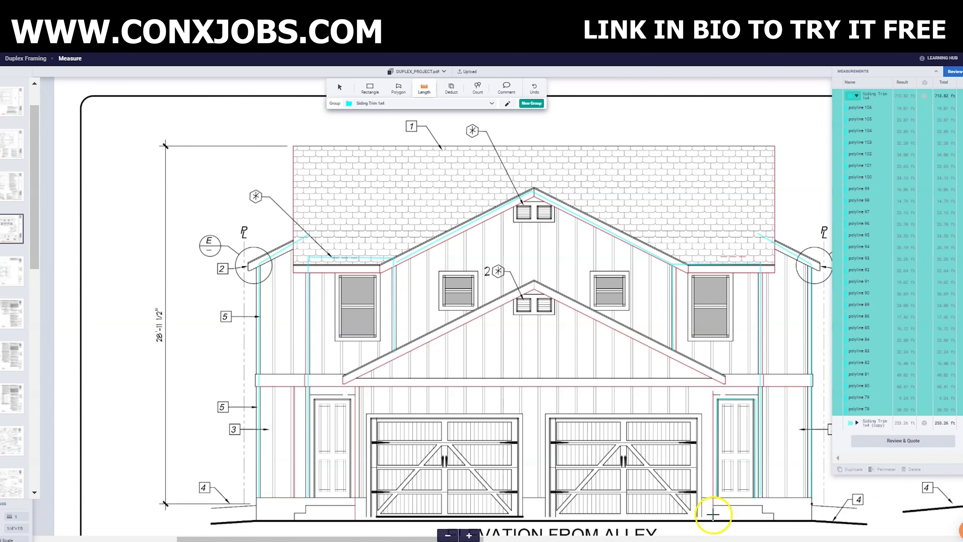
{"action": "left_click", "coordinate": [710, 379]}
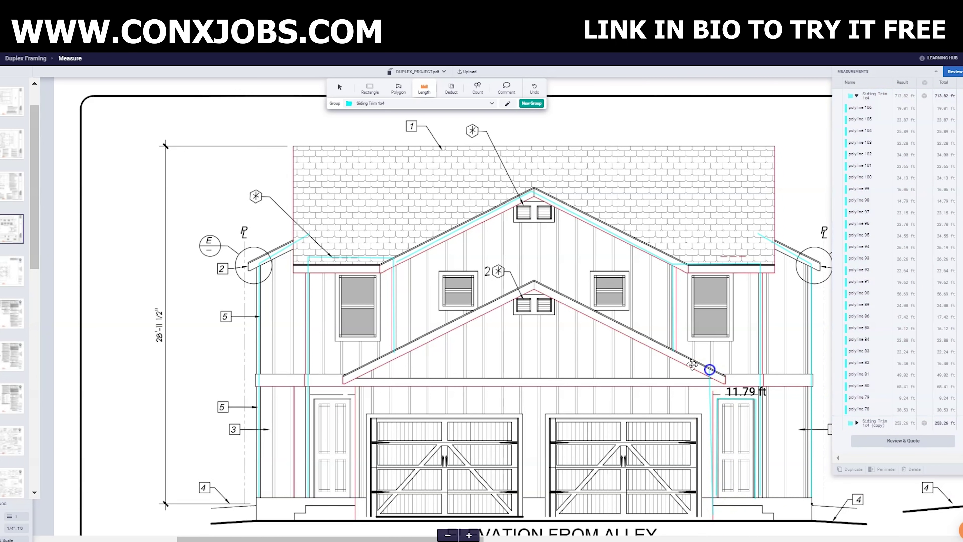
{"action": "left_click", "coordinate": [535, 283]}
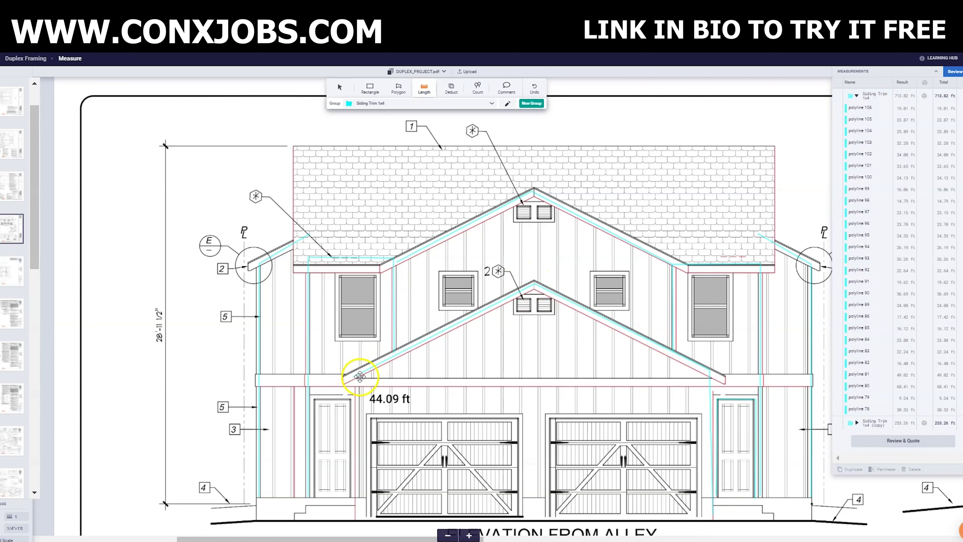
{"action": "left_click", "coordinate": [367, 465]}
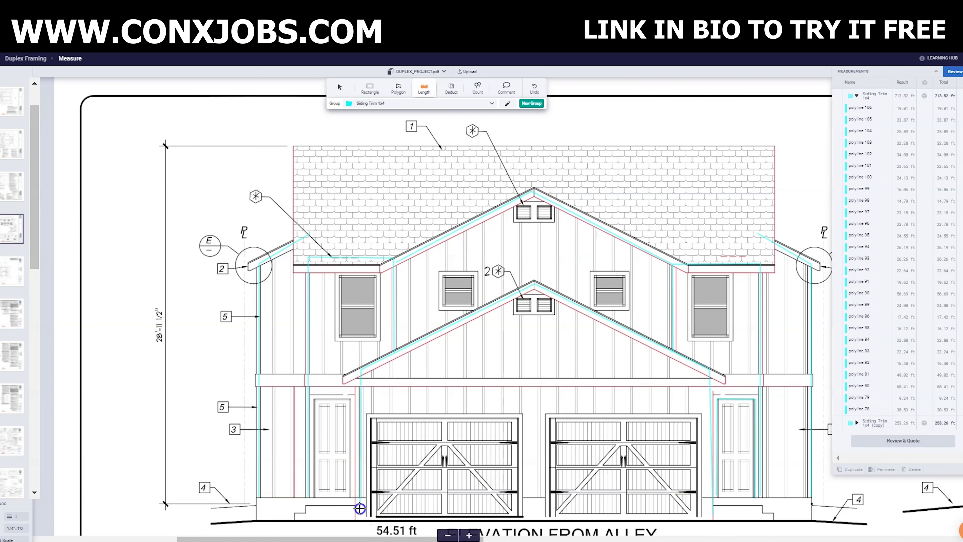
{"action": "double_click", "coordinate": [360, 509]}
- Trace trim around the left and right garage openings
{"action": "left_click", "coordinate": [371, 414]}
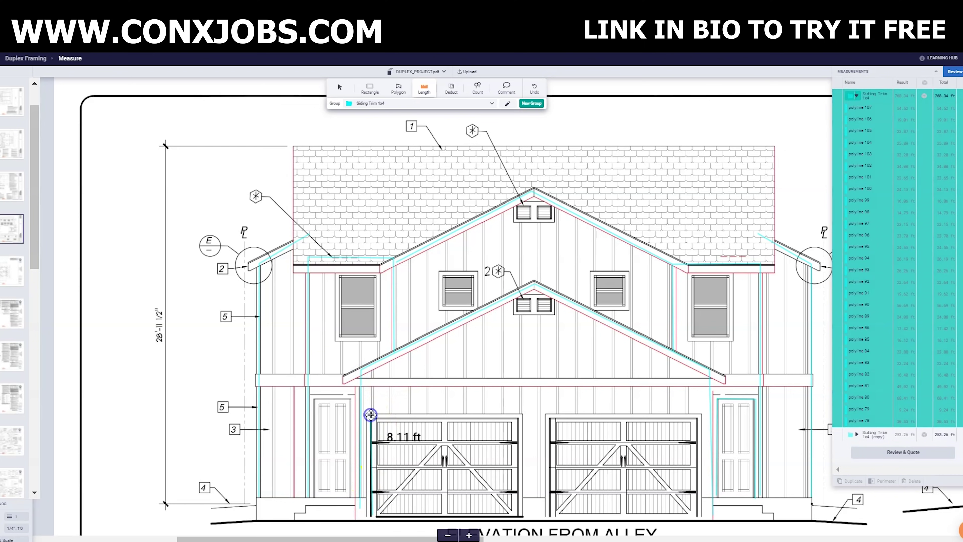
{"action": "left_click", "coordinate": [522, 415]}
{"action": "left_click", "coordinate": [523, 515]}
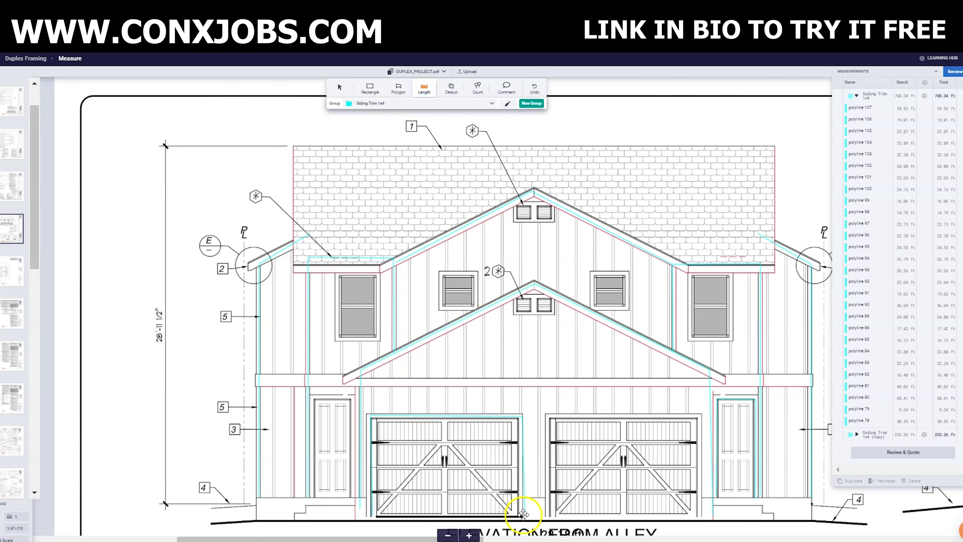
{"action": "double_click", "coordinate": [549, 516]}
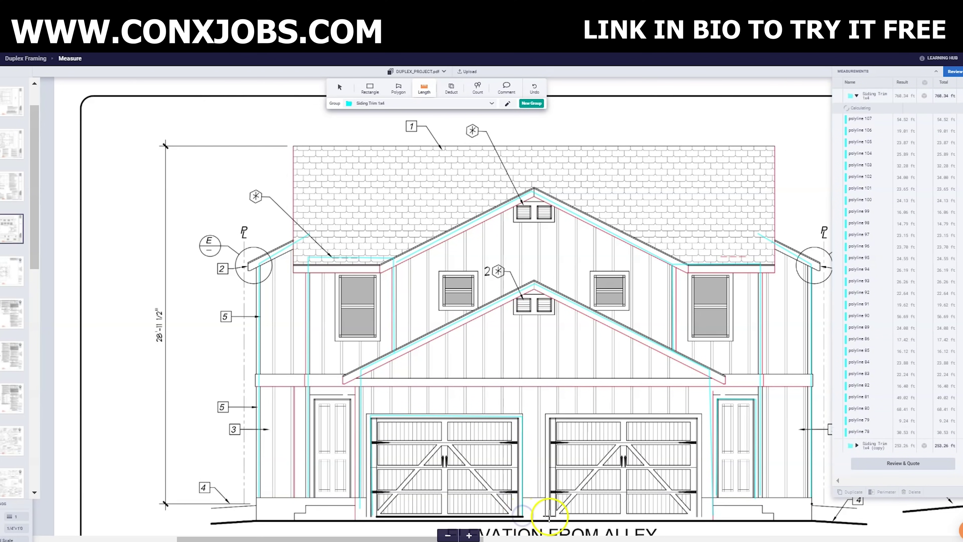
{"action": "left_click", "coordinate": [547, 415]}
{"action": "left_click", "coordinate": [699, 415]}
{"action": "left_click", "coordinate": [699, 514]}
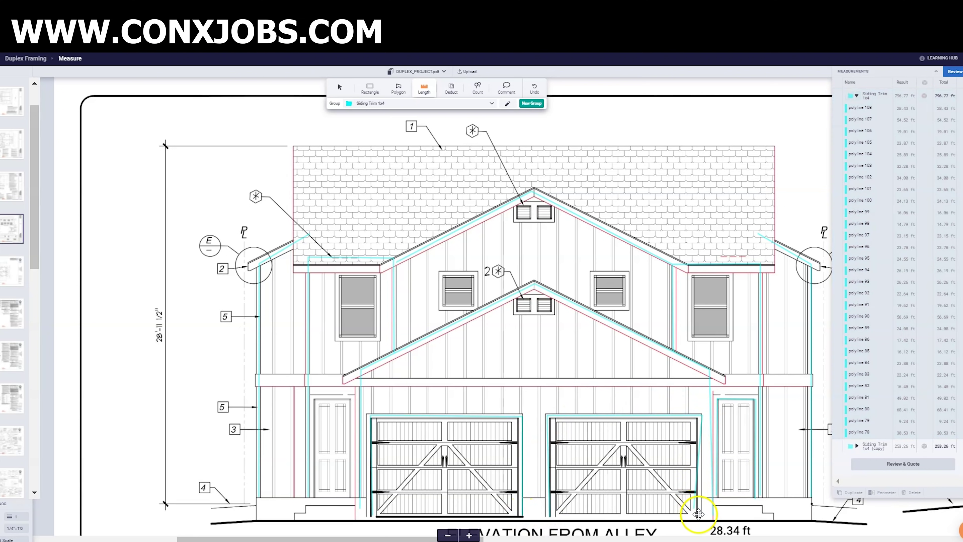
{"action": "double_click", "coordinate": [699, 514]}
- Trace trim around the left door and the left window
{"action": "left_click", "coordinate": [451, 442]}
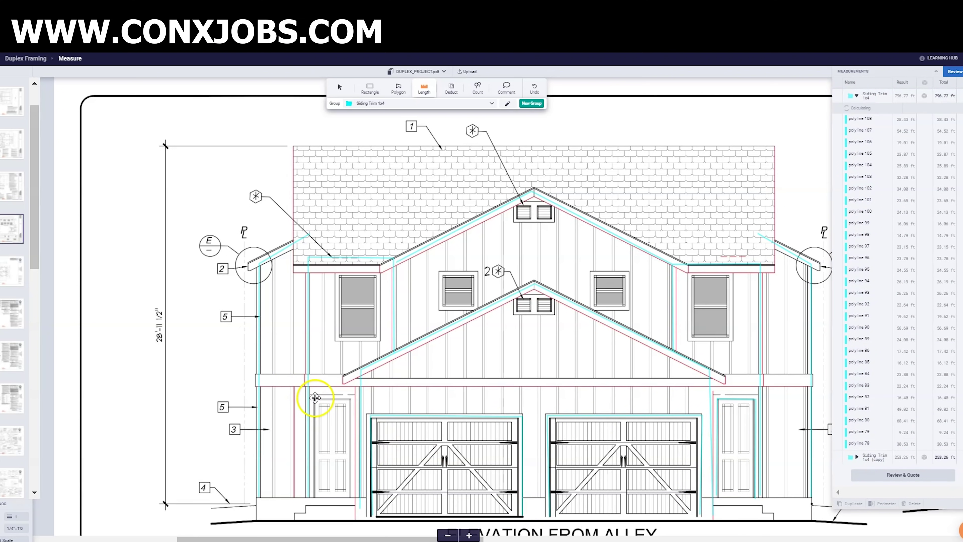
{"action": "left_click", "coordinate": [316, 499]}
{"action": "left_click", "coordinate": [311, 401]}
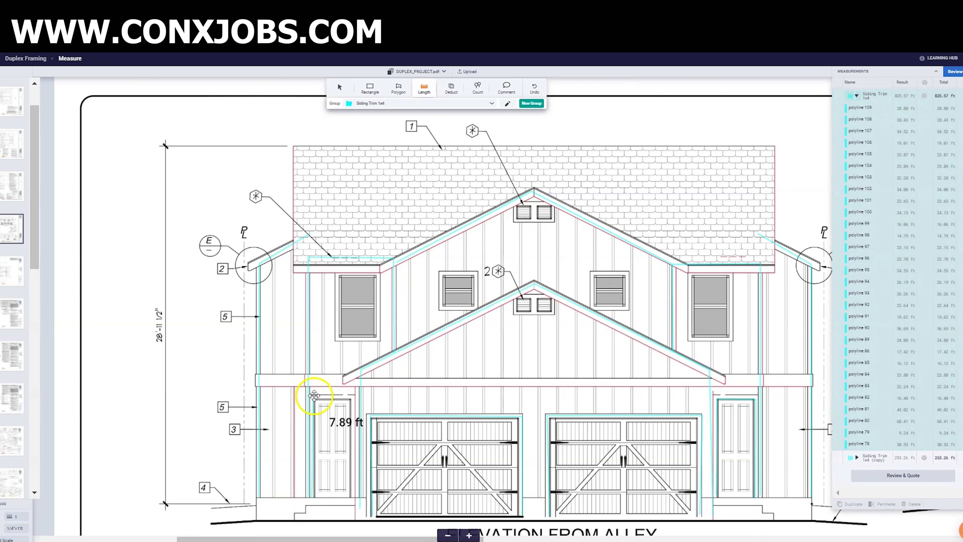
{"action": "right_click", "coordinate": [354, 498]}
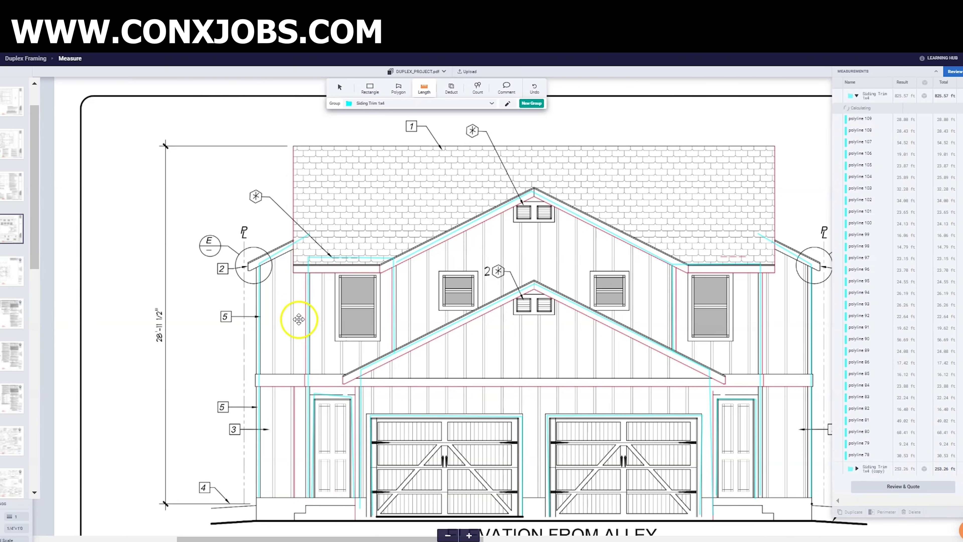
{"action": "left_click", "coordinate": [338, 337]}
{"action": "left_click", "coordinate": [379, 335]}
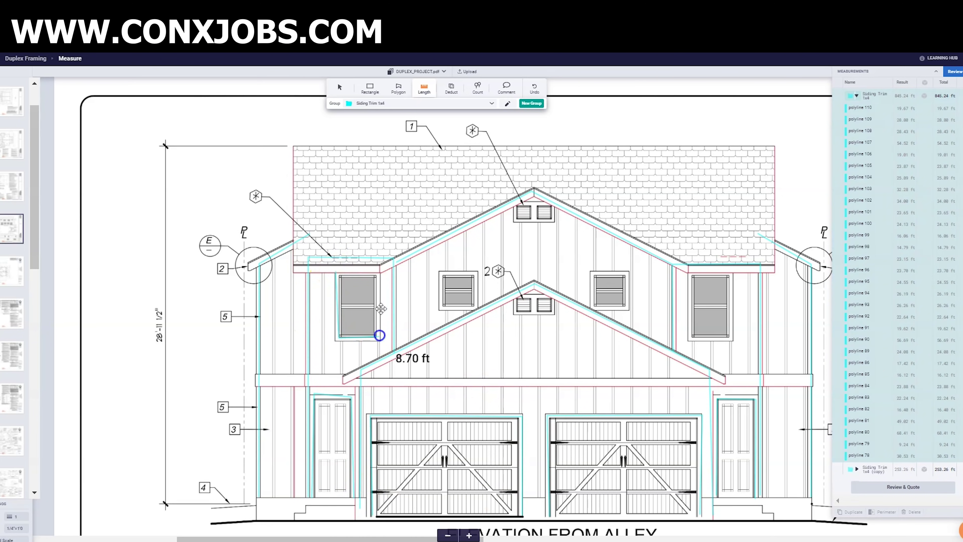
{"action": "left_click", "coordinate": [338, 272]}
{"action": "right_click", "coordinate": [448, 268]}
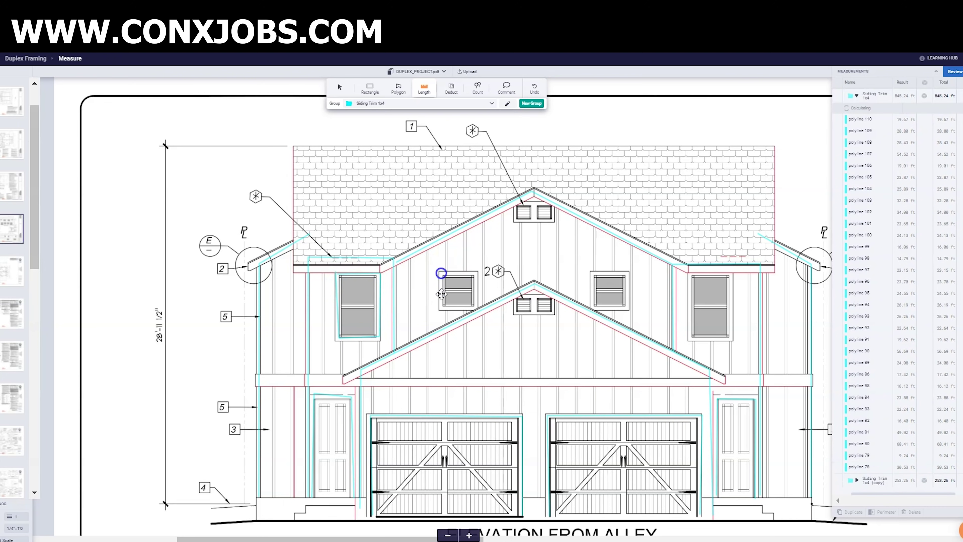
- Trace trim around the small window and the next upper window
{"action": "left_click", "coordinate": [471, 274]}
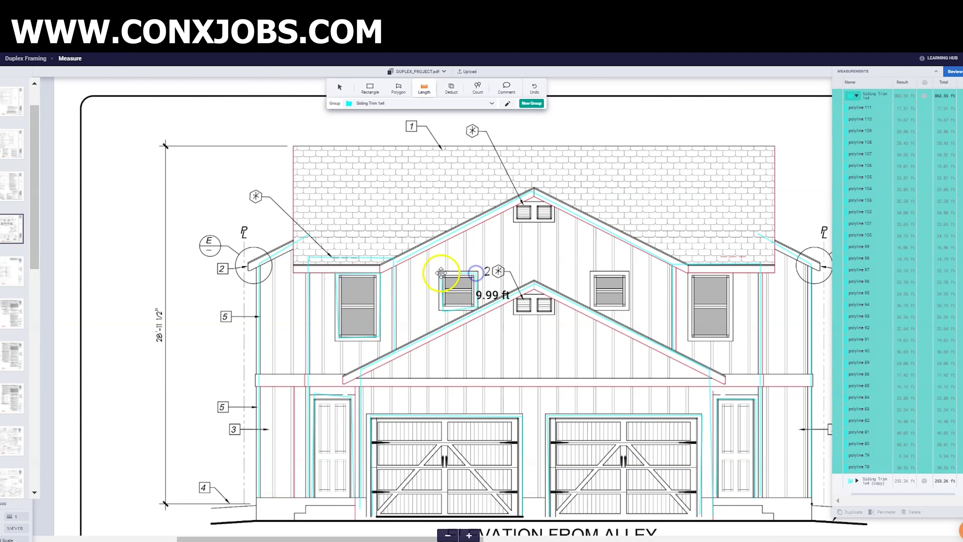
{"action": "right_click", "coordinate": [440, 274]}
{"action": "left_click", "coordinate": [590, 272]}
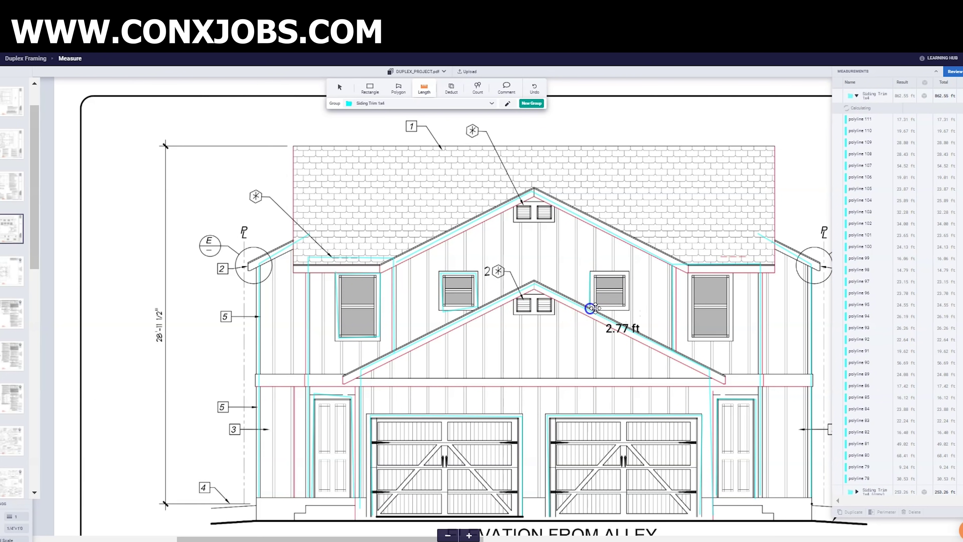
{"action": "left_click", "coordinate": [593, 309]}
{"action": "left_click", "coordinate": [629, 308]}
{"action": "left_click", "coordinate": [628, 272]}
{"action": "left_click", "coordinate": [589, 272]}
{"action": "right_click", "coordinate": [644, 283]}
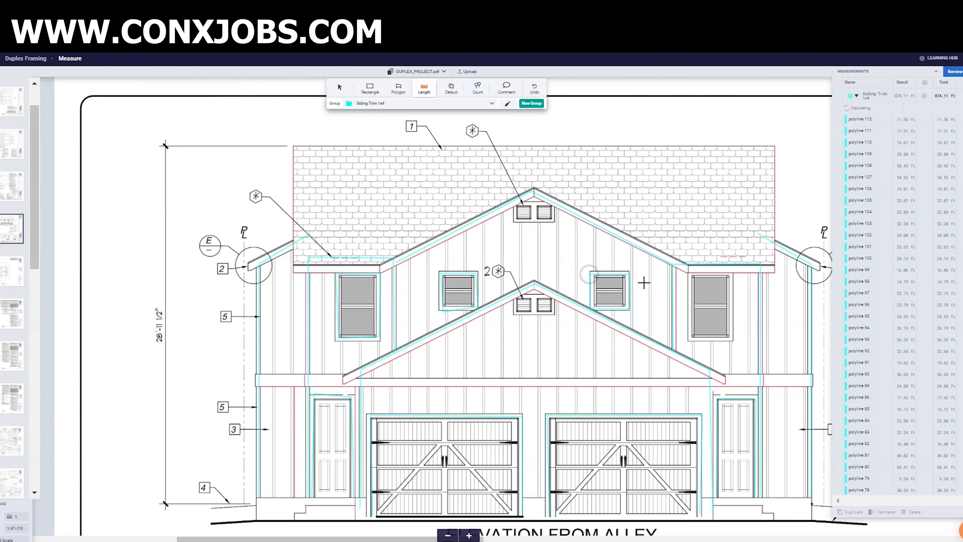
- Trace trim around the right upper window
{"action": "left_click", "coordinate": [688, 274]}
{"action": "left_click", "coordinate": [728, 340]}
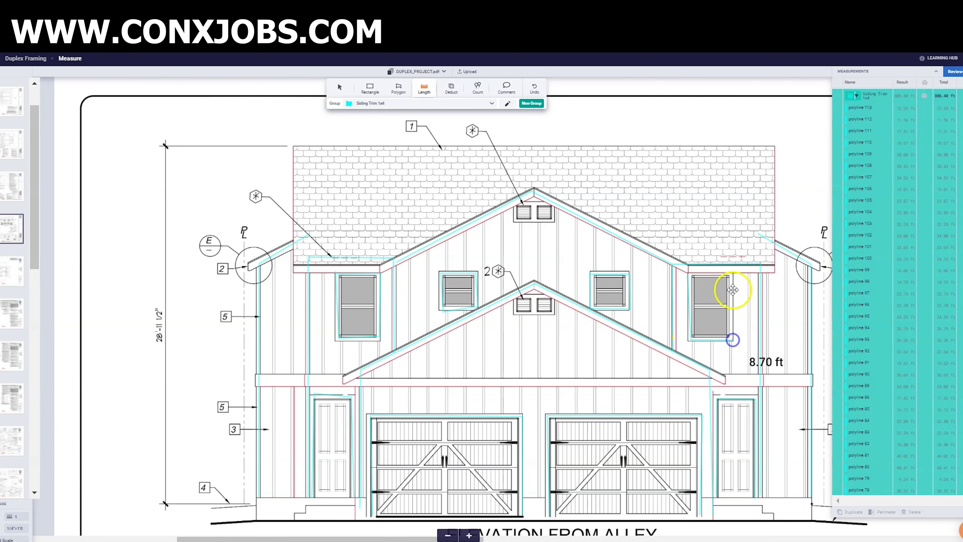
{"action": "left_click", "coordinate": [727, 274]}
{"action": "left_click", "coordinate": [688, 274]}
{"action": "right_click", "coordinate": [687, 273]}
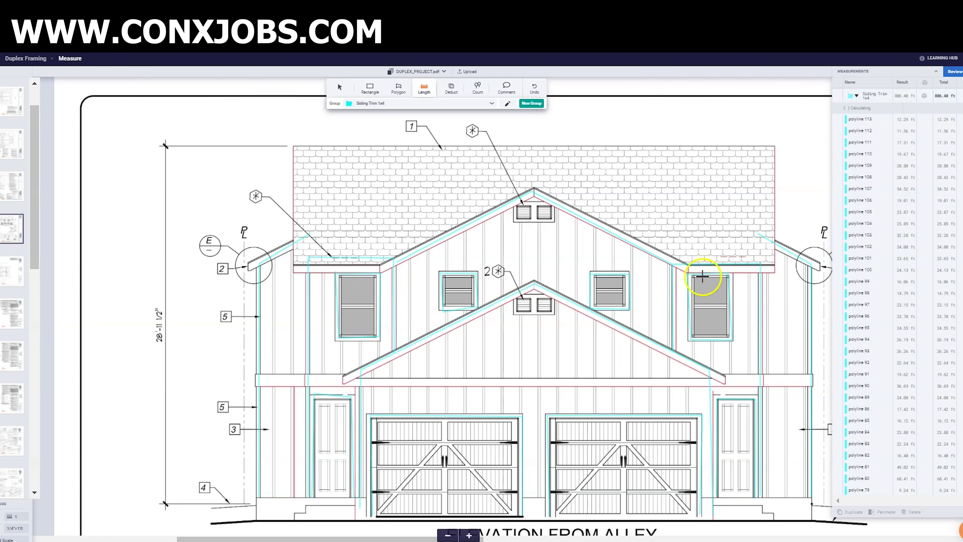
- On the typical side elevation, switch to Siding Battens (Length / 16") and start a lower-wall batten line
{"action": "scroll", "coordinate": [552, 412], "scroll_direction": "down", "scroll_amount": 2}
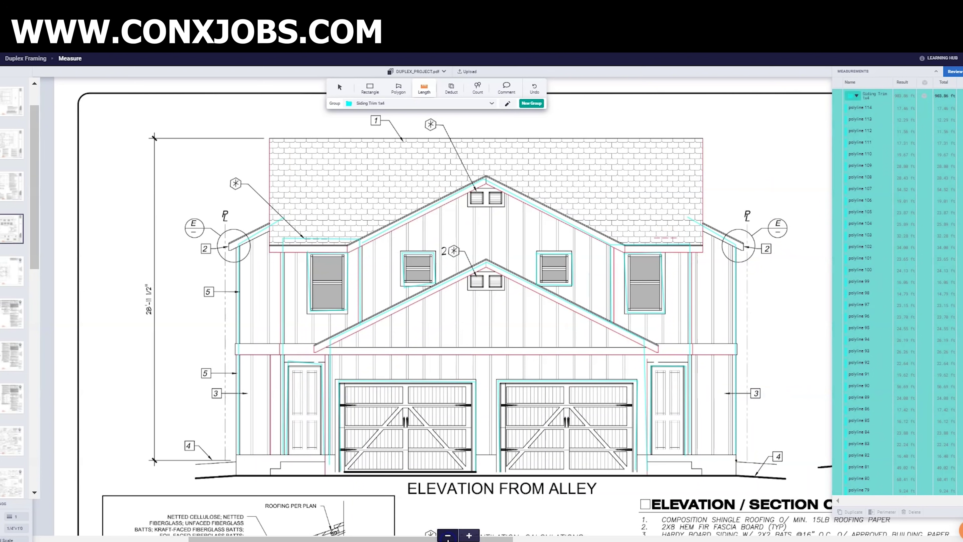
{"action": "scroll", "coordinate": [455, 304], "scroll_direction": "down", "scroll_amount": 1}
{"action": "scroll", "coordinate": [433, 304], "scroll_direction": "down", "scroll_amount": 1}
{"action": "scroll", "coordinate": [432, 304], "scroll_direction": "right", "scroll_amount": 5}
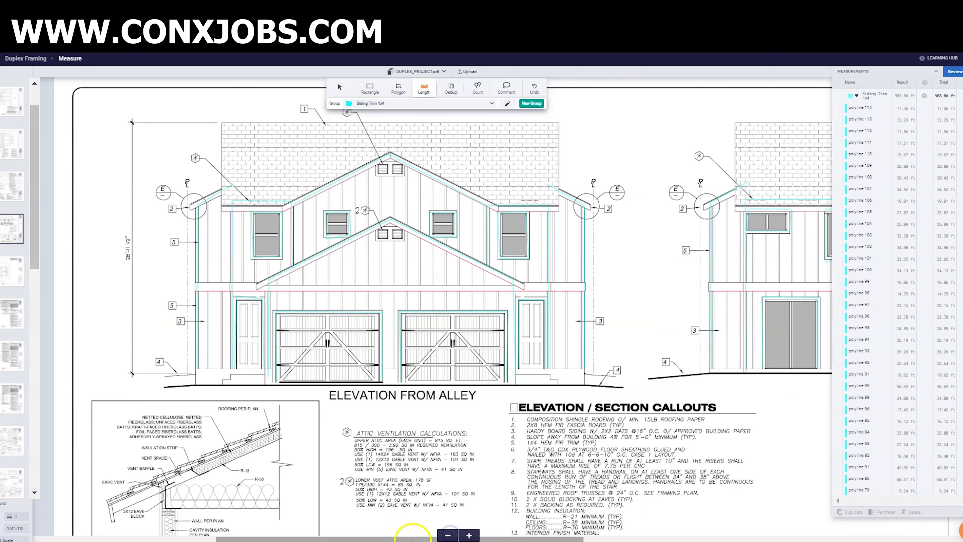
{"action": "left_click_drag", "start_coordinate": [449, 537], "coordinate": [517, 536]}
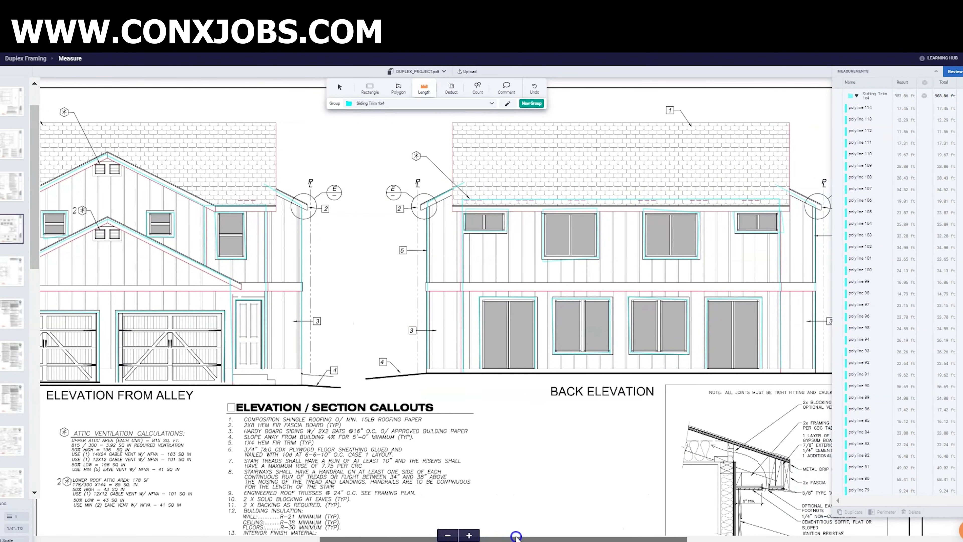
{"action": "left_click", "coordinate": [400, 102]}
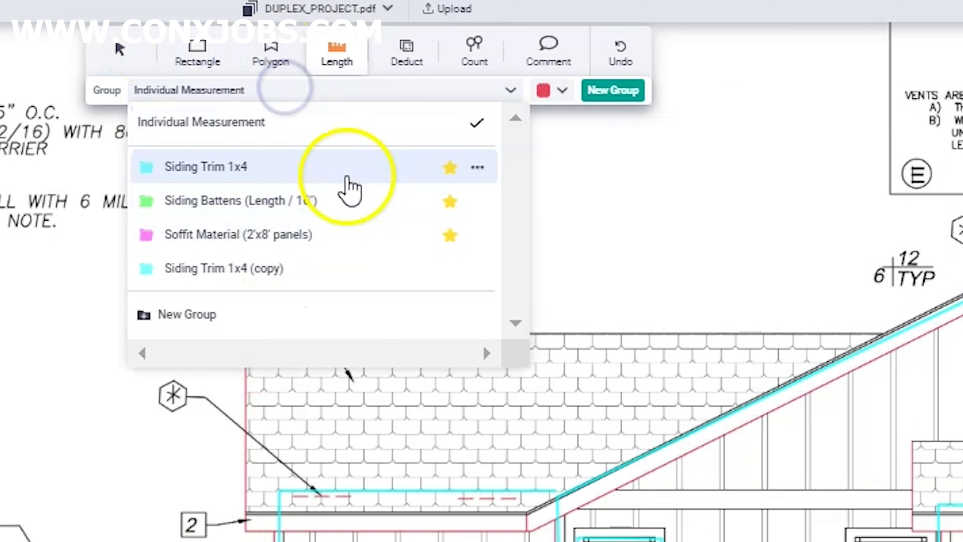
{"action": "left_click", "coordinate": [385, 146]}
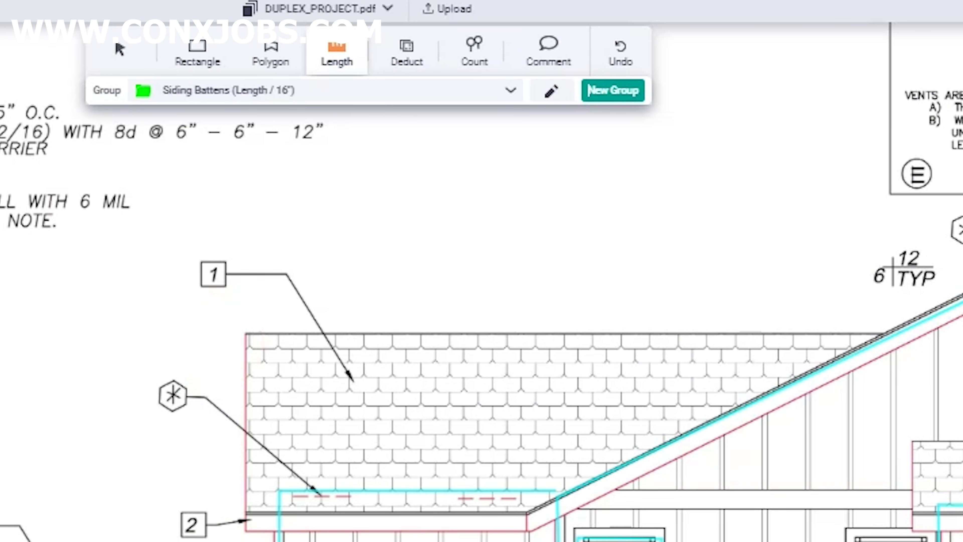
{"action": "left_click", "coordinate": [294, 424]}
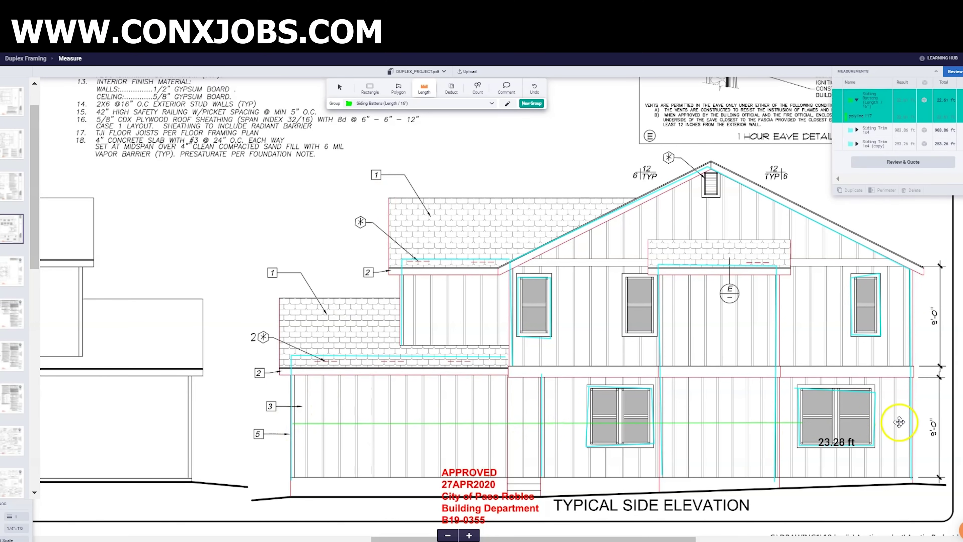
- Measure the lower, upper, gable and short window batten runs, totalling 119.33 ft
{"action": "double_click", "coordinate": [913, 420]}
{"action": "left_click", "coordinate": [910, 316]}
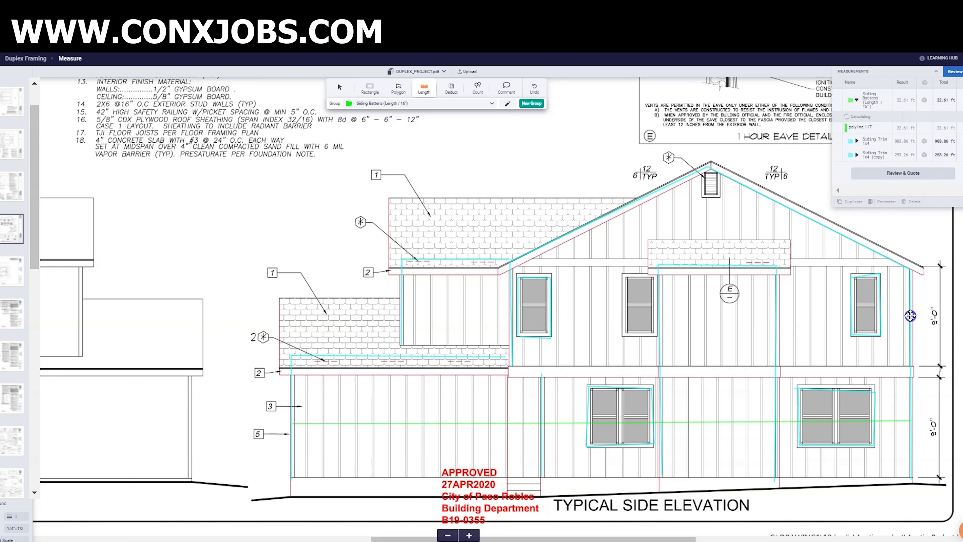
{"action": "double_click", "coordinate": [510, 312]}
{"action": "left_click", "coordinate": [710, 227]}
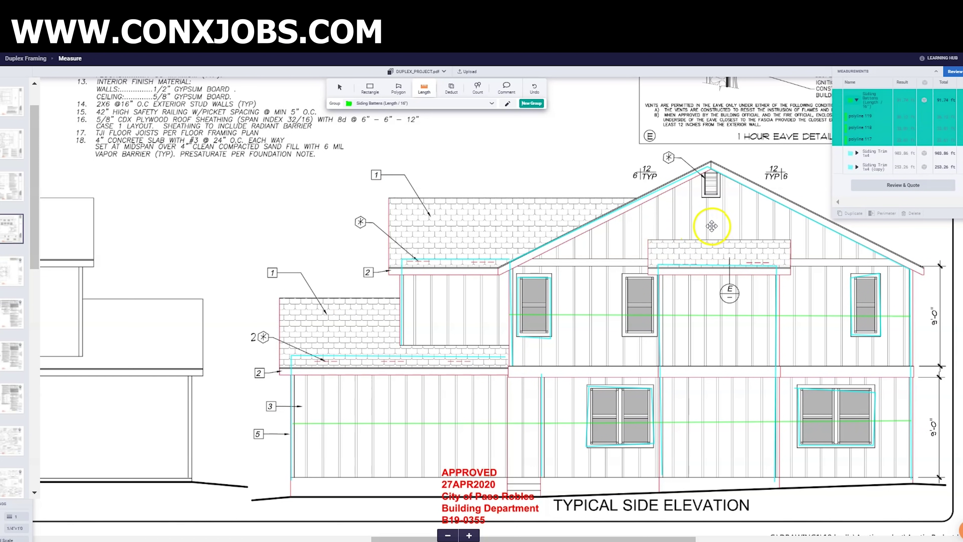
{"action": "double_click", "coordinate": [512, 229]}
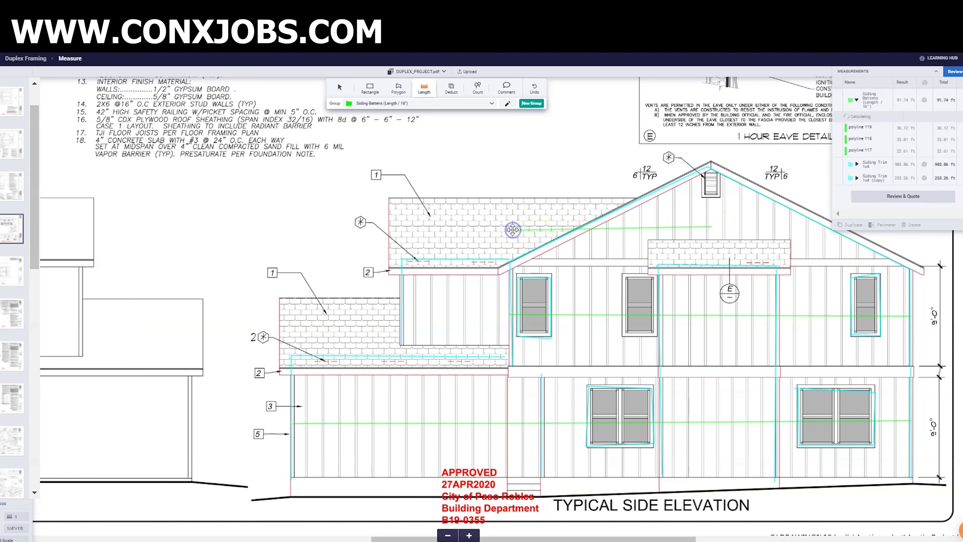
{"action": "left_click", "coordinate": [401, 310]}
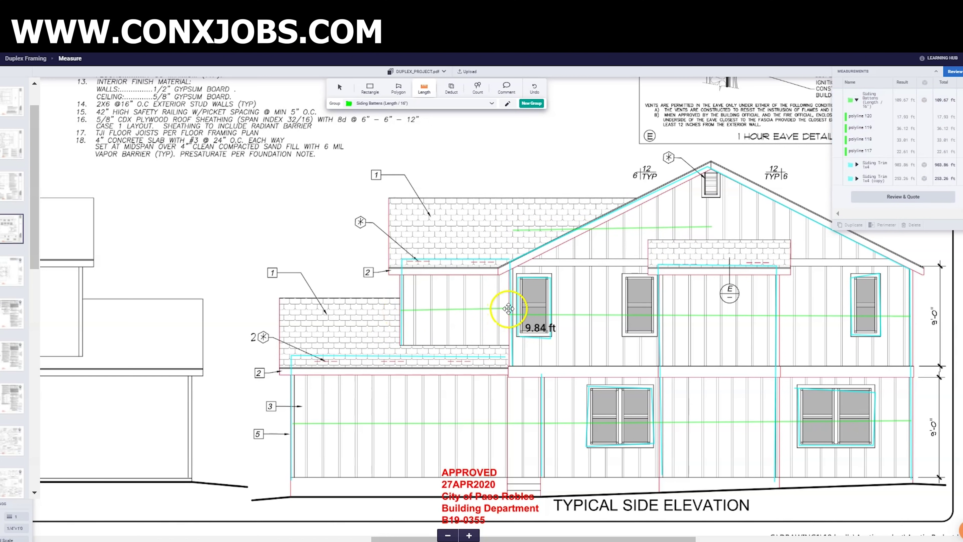
{"action": "double_click", "coordinate": [509, 309]}
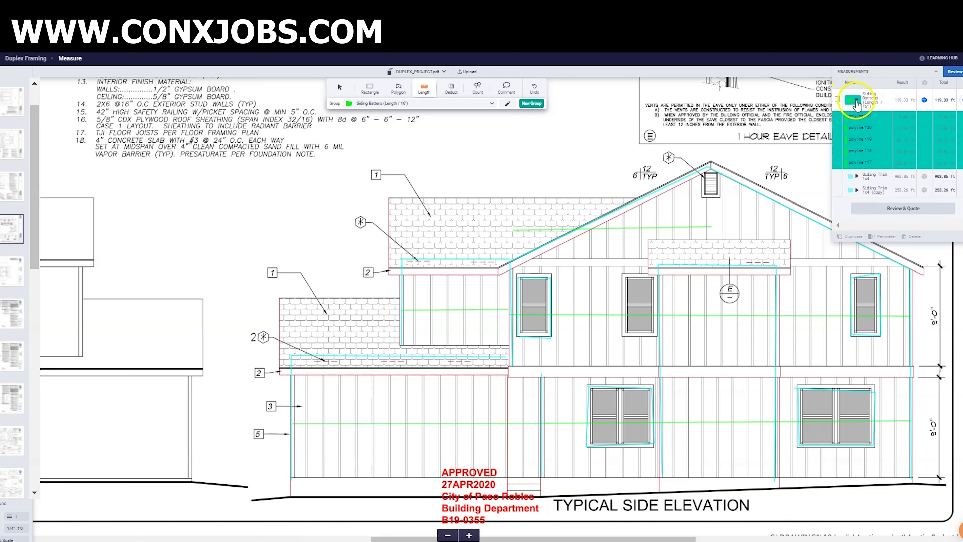
- Duplicate the Siding Battens group into a copy
{"action": "left_click", "coordinate": [851, 238]}
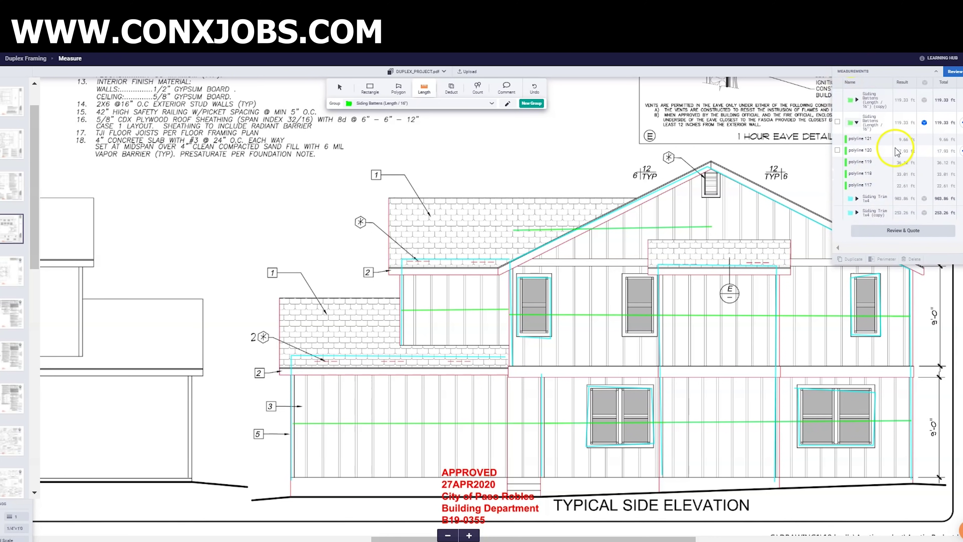
{"action": "left_click", "coordinate": [579, 286]}
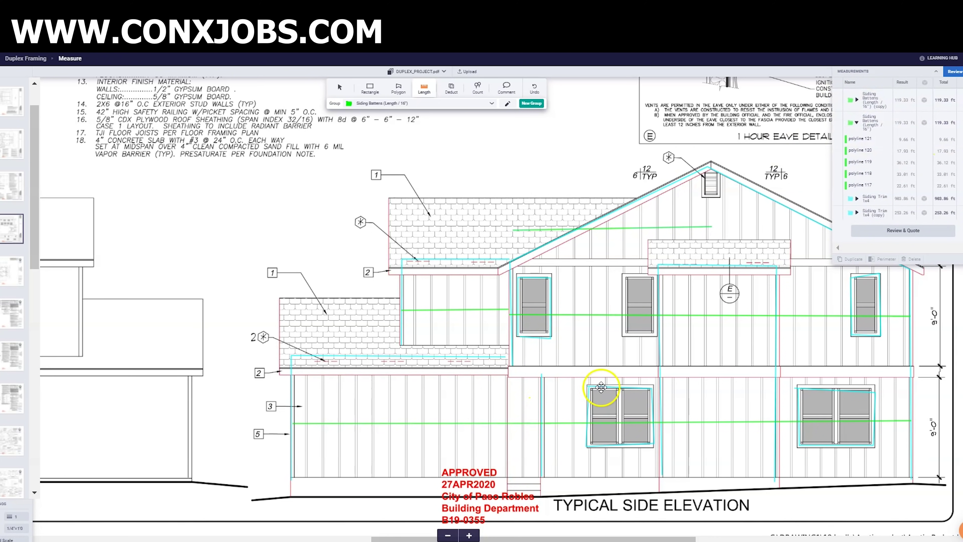
{"action": "scroll", "coordinate": [688, 347], "scroll_direction": "up", "scroll_amount": 10}
- Measure the upper and lower batten runs across the back elevation
{"action": "scroll", "coordinate": [692, 344], "scroll_direction": "down", "scroll_amount": 3}
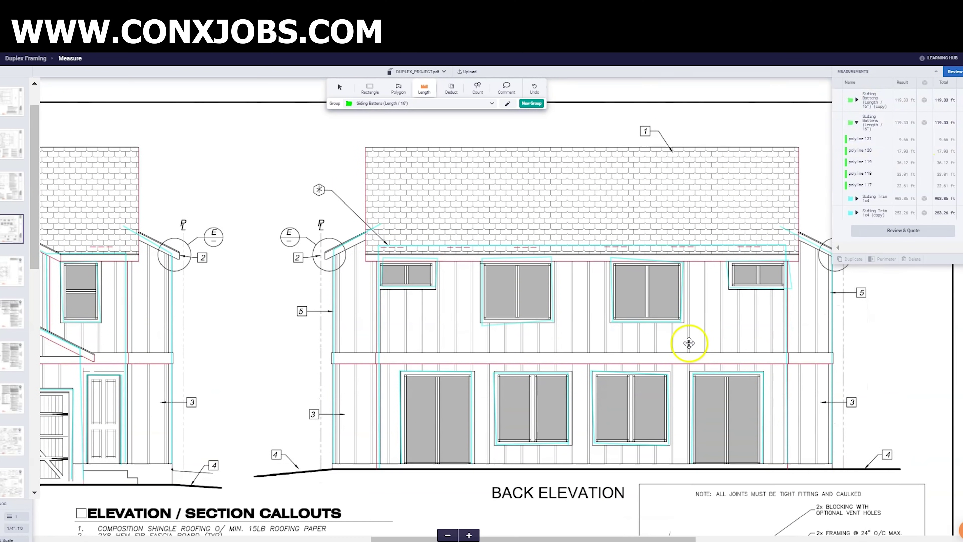
{"action": "left_click_drag", "start_coordinate": [607, 315], "coordinate": [826, 310]}
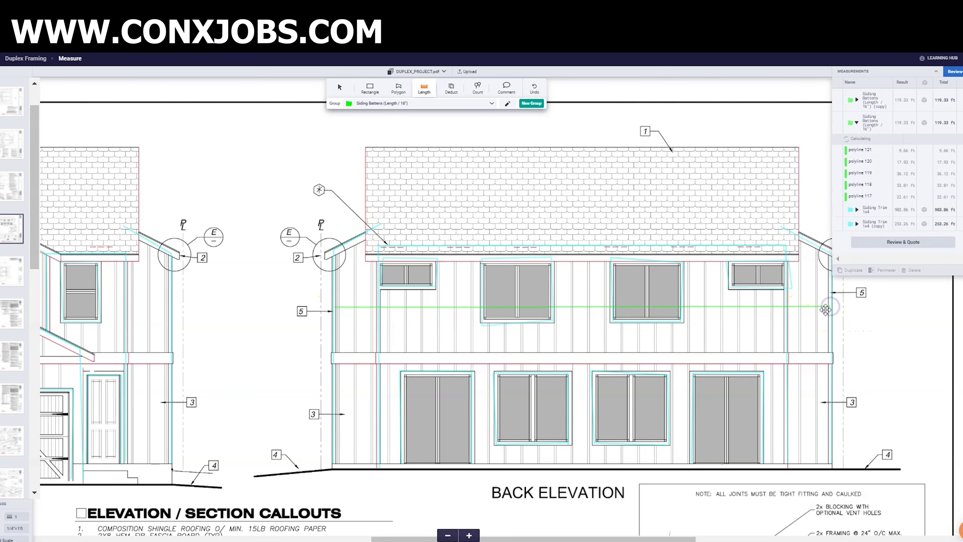
{"action": "left_click_drag", "start_coordinate": [334, 414], "coordinate": [830, 414]}
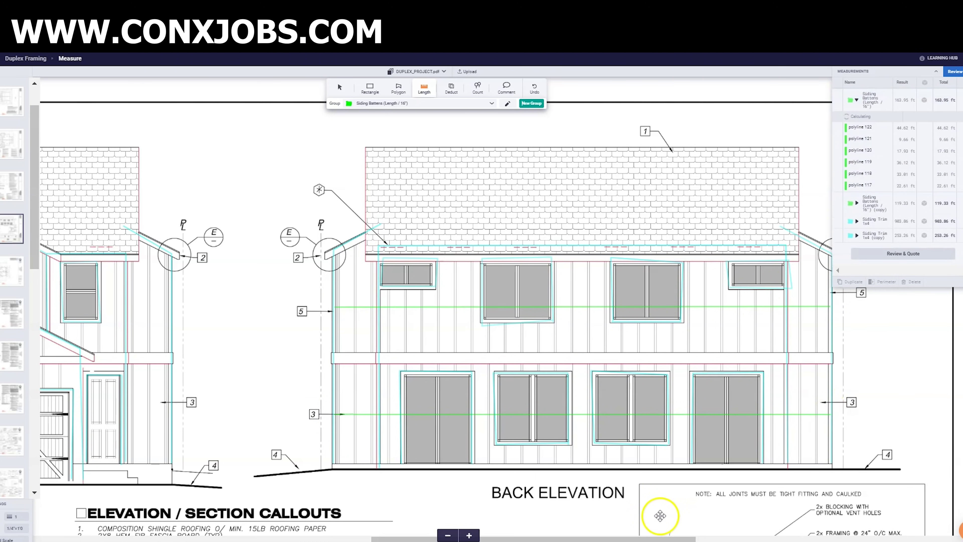
- Measure the alley elevation's long and short batten runs, then collapse the group's line list
{"action": "left_click_drag", "start_coordinate": [604, 538], "coordinate": [407, 537]}
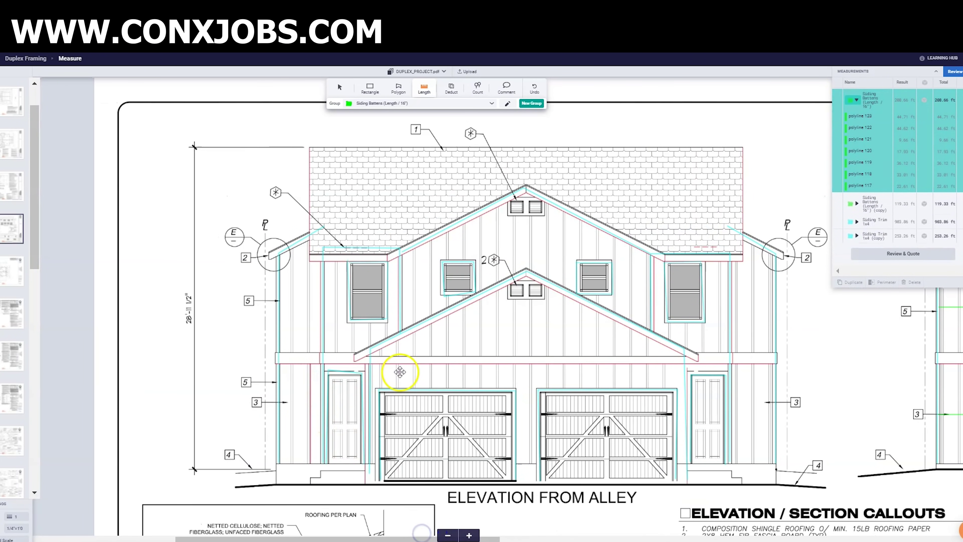
{"action": "left_click_drag", "start_coordinate": [369, 363], "coordinate": [685, 363]}
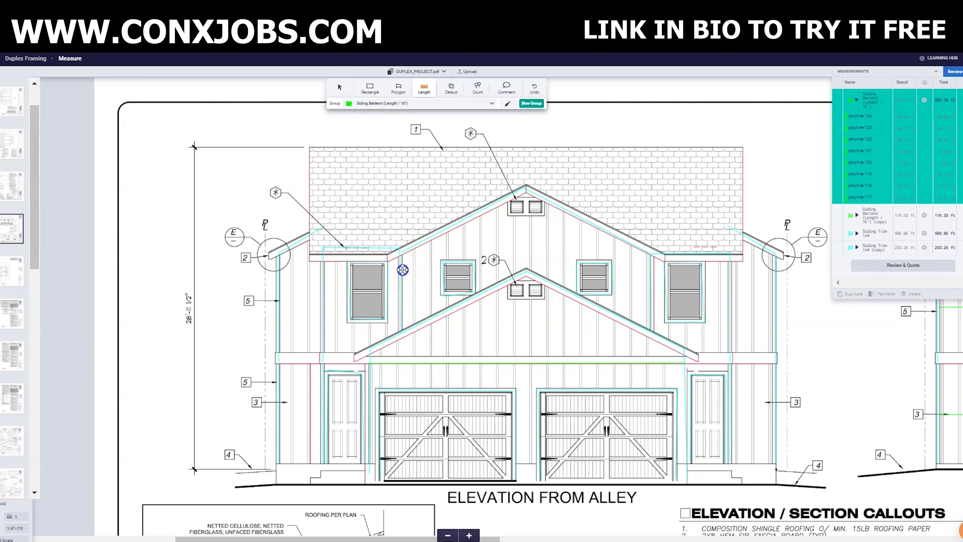
{"action": "left_click_drag", "start_coordinate": [402, 271], "coordinate": [650, 272]}
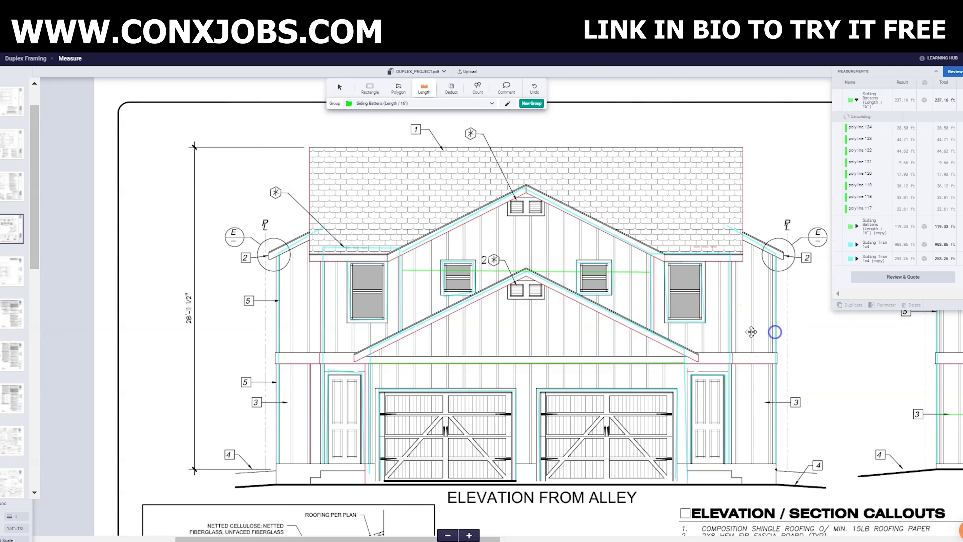
{"action": "left_click_drag", "start_coordinate": [751, 331], "coordinate": [728, 333]}
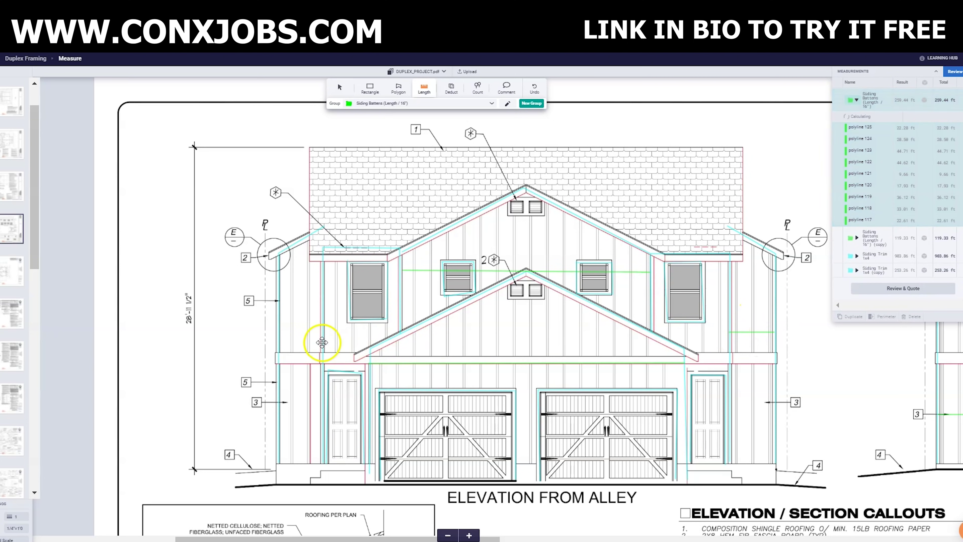
{"action": "left_click_drag", "start_coordinate": [322, 342], "coordinate": [278, 342]}
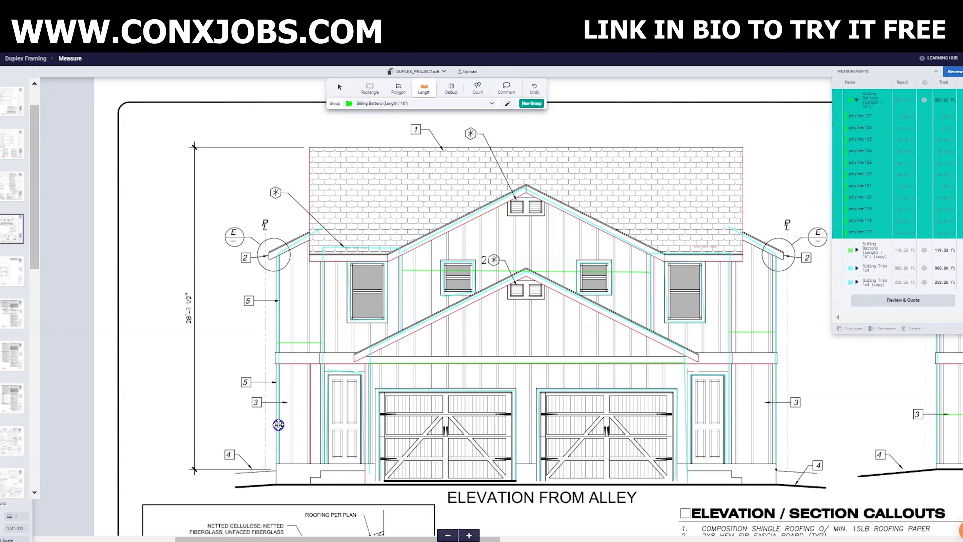
{"action": "left_click_drag", "start_coordinate": [278, 424], "coordinate": [320, 424]}
{"action": "left_click_drag", "start_coordinate": [775, 413], "coordinate": [729, 413]}
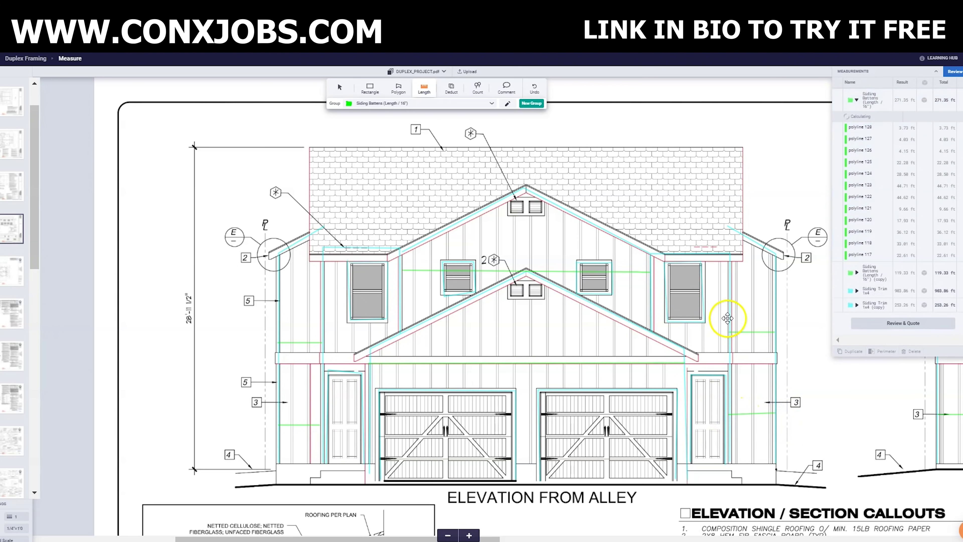
{"action": "left_click_drag", "start_coordinate": [727, 322], "coordinate": [652, 323]}
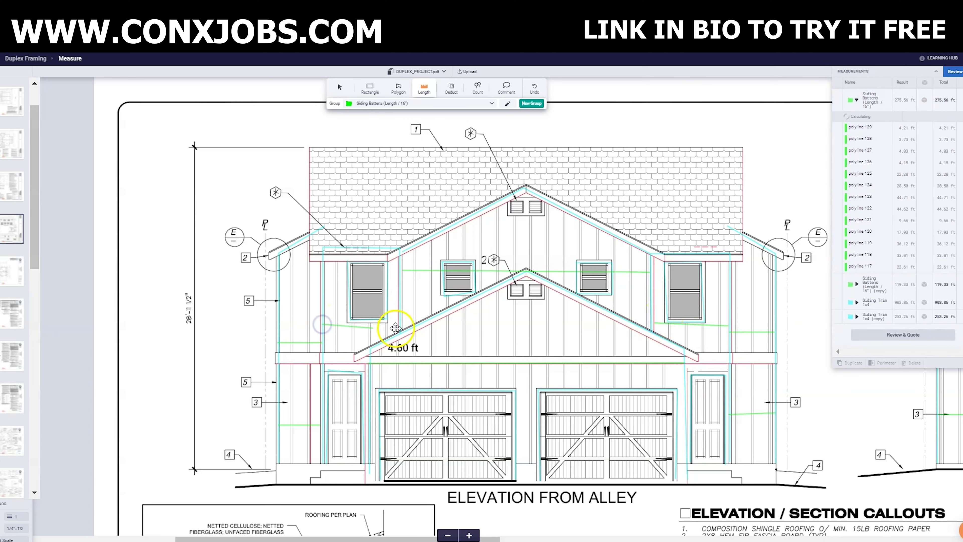
{"action": "left_click_drag", "start_coordinate": [396, 328], "coordinate": [397, 322]}
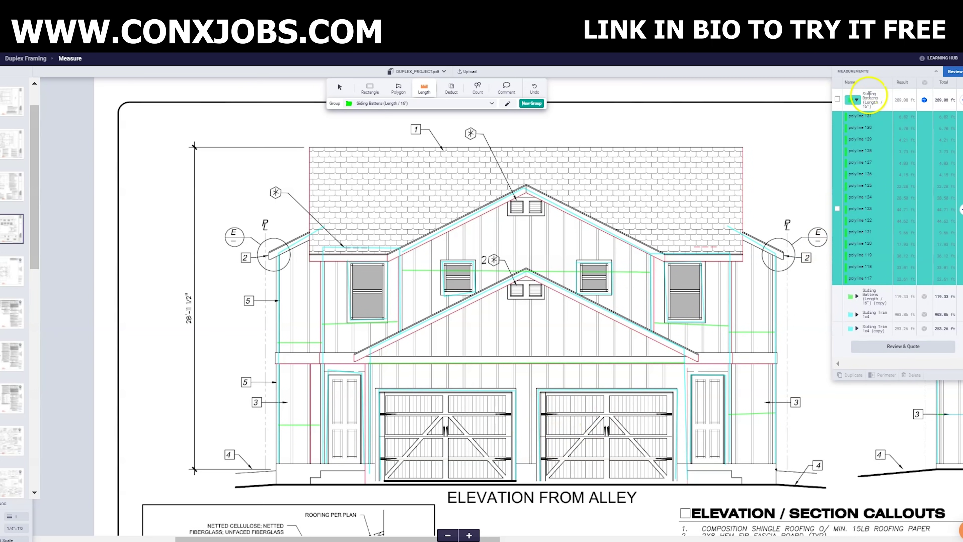
{"action": "left_click", "coordinate": [856, 100]}
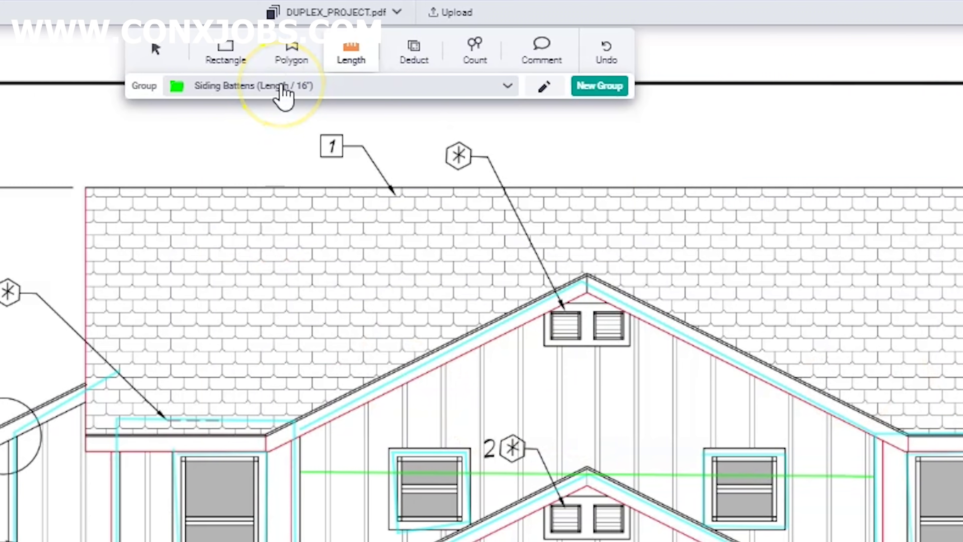
- Pick the Soffit Material group and draw the roof line and both eave lines, totalling 86.06 ft
{"action": "left_click", "coordinate": [393, 104]}
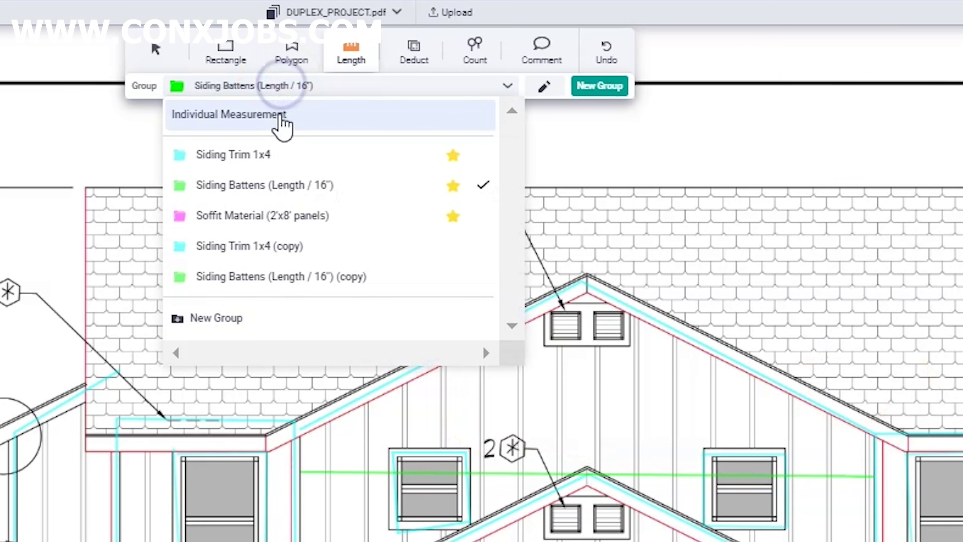
{"action": "left_click", "coordinate": [280, 219]}
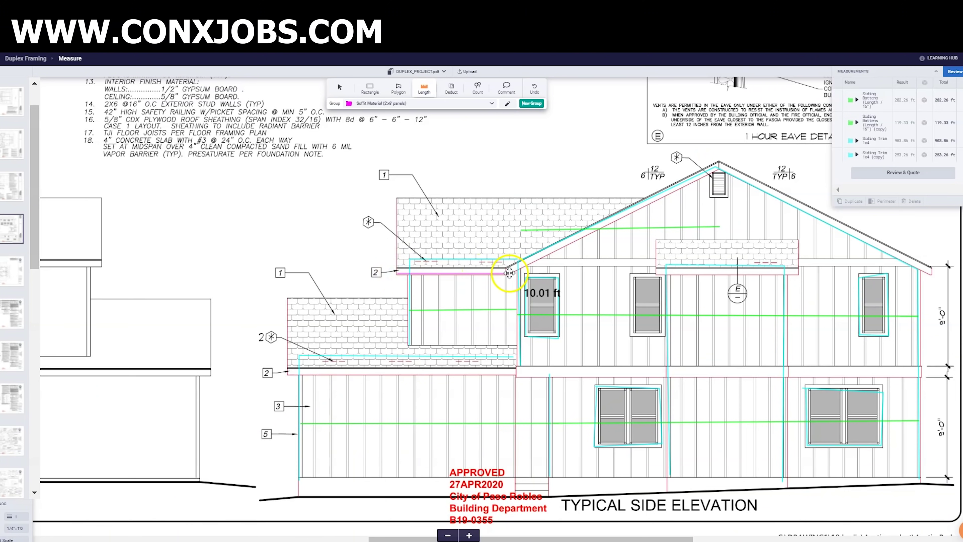
{"action": "left_click", "coordinate": [719, 164]}
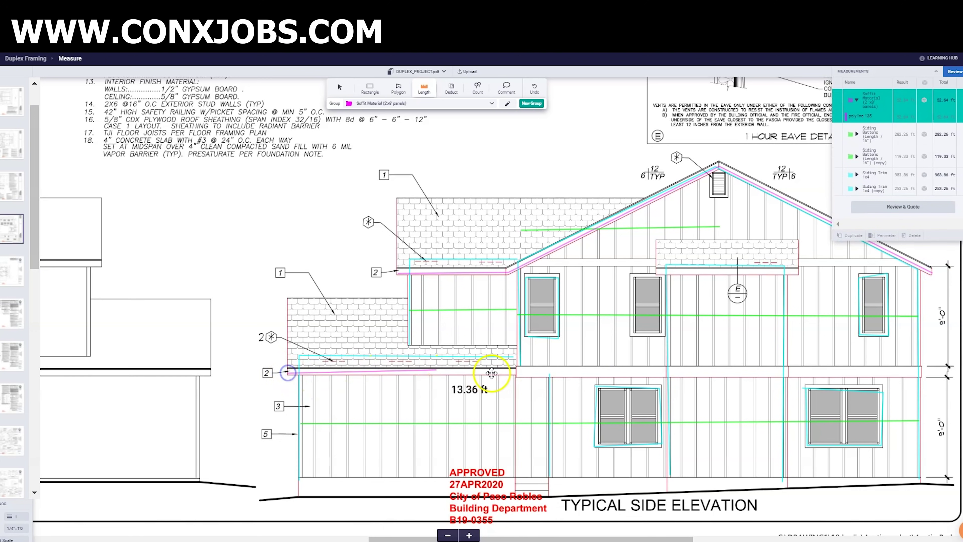
{"action": "double_click", "coordinate": [516, 372]}
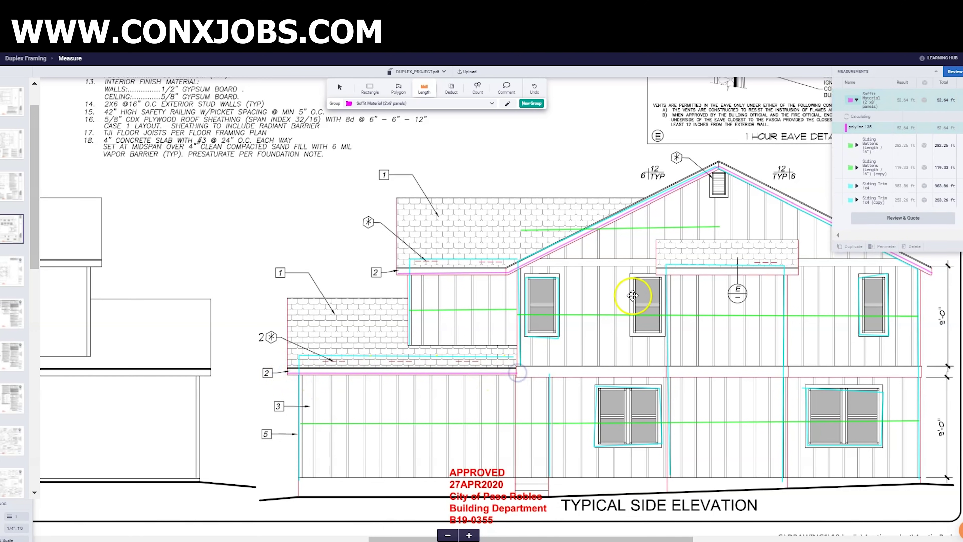
{"action": "left_click", "coordinate": [658, 270]}
{"action": "double_click", "coordinate": [801, 272]}
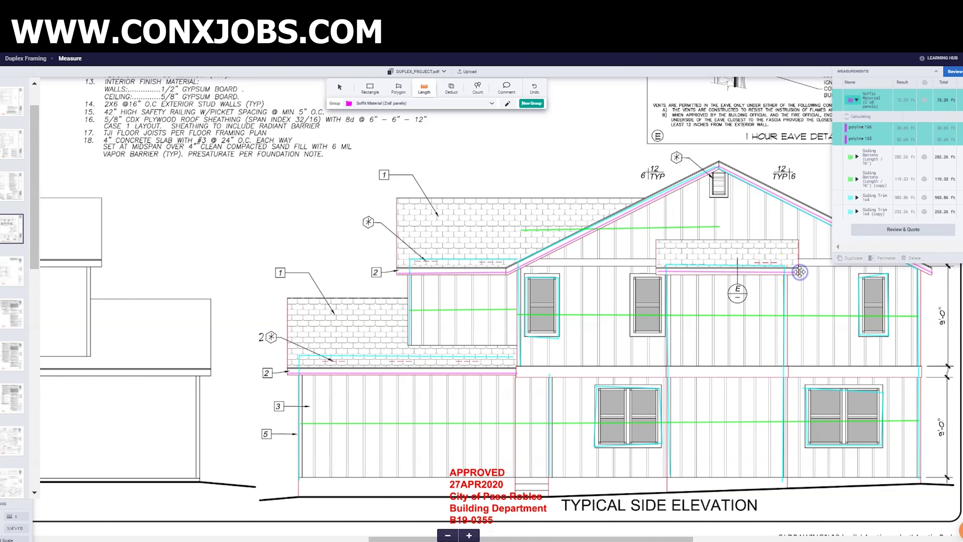
- Duplicate the Soffit Material group into a Soffit Material copy group
{"action": "left_click", "coordinate": [738, 427]}
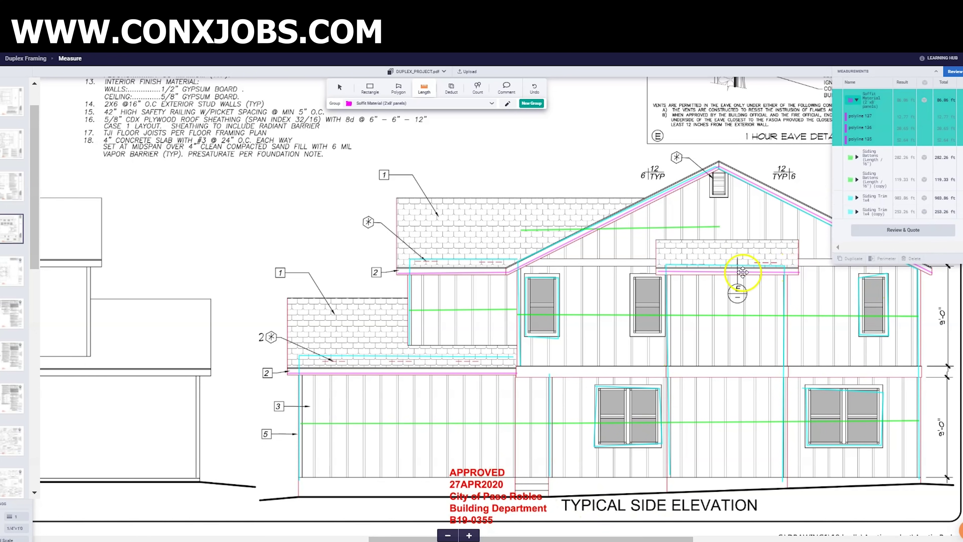
{"action": "left_click", "coordinate": [838, 100]}
{"action": "left_click", "coordinate": [838, 100]}
{"action": "left_click", "coordinate": [855, 258]}
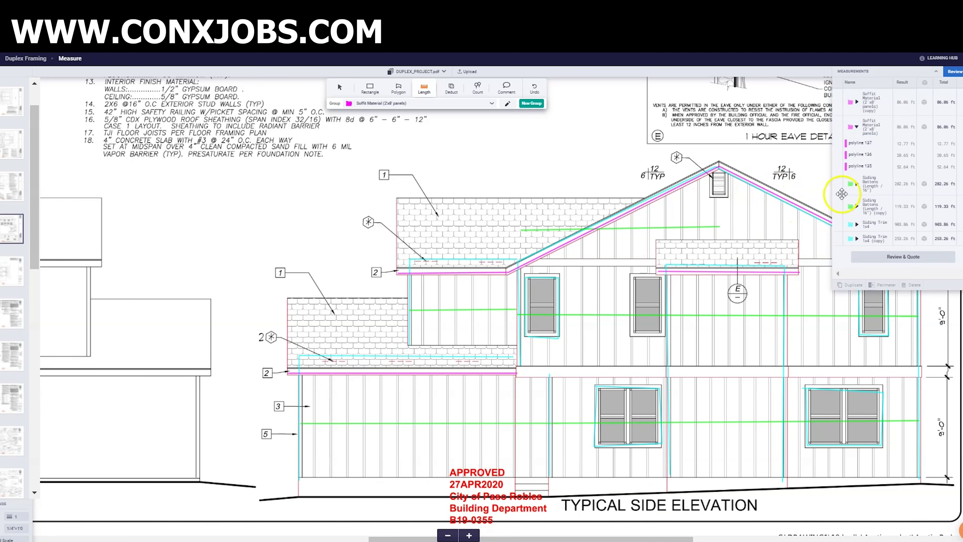
- Draw the back elevation's eave, left rake and rake overhang lines
{"action": "scroll", "coordinate": [732, 228], "scroll_direction": "up", "scroll_amount": 10}
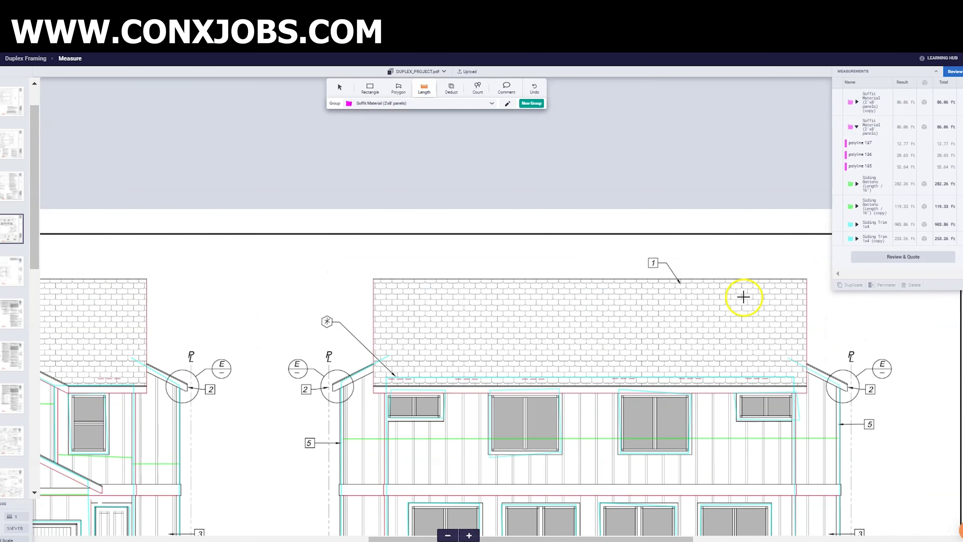
{"action": "scroll", "coordinate": [743, 297], "scroll_direction": "down", "scroll_amount": 2}
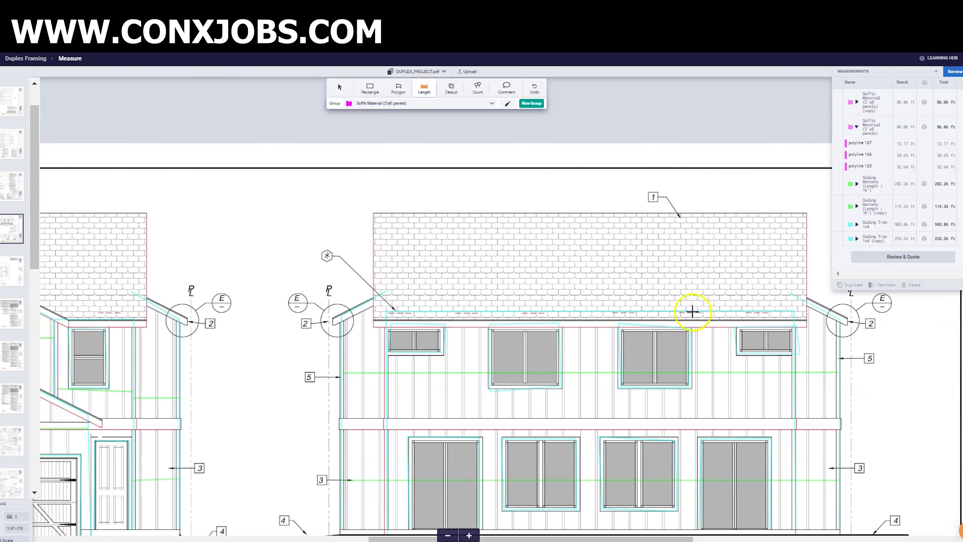
{"action": "double_click", "coordinate": [807, 322]}
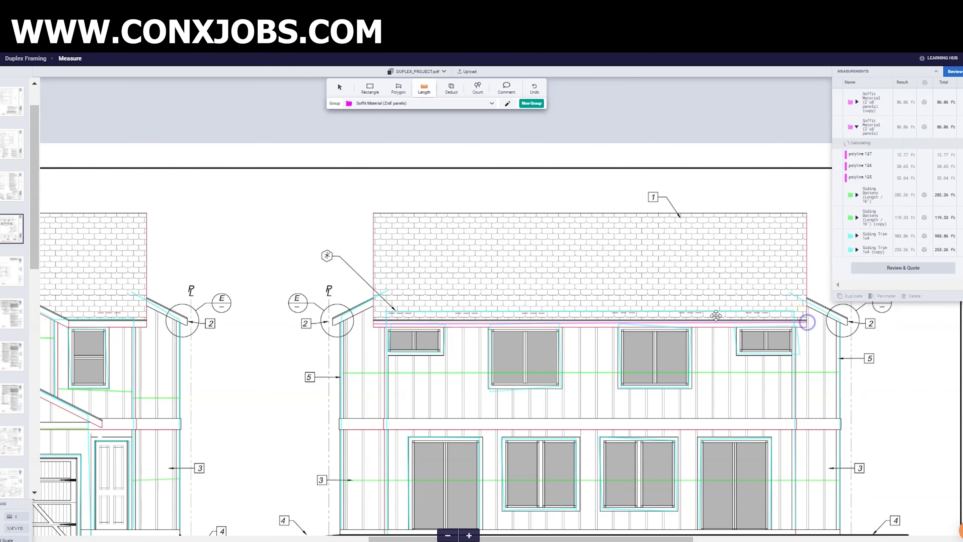
{"action": "left_click", "coordinate": [333, 324]}
{"action": "double_click", "coordinate": [390, 291]}
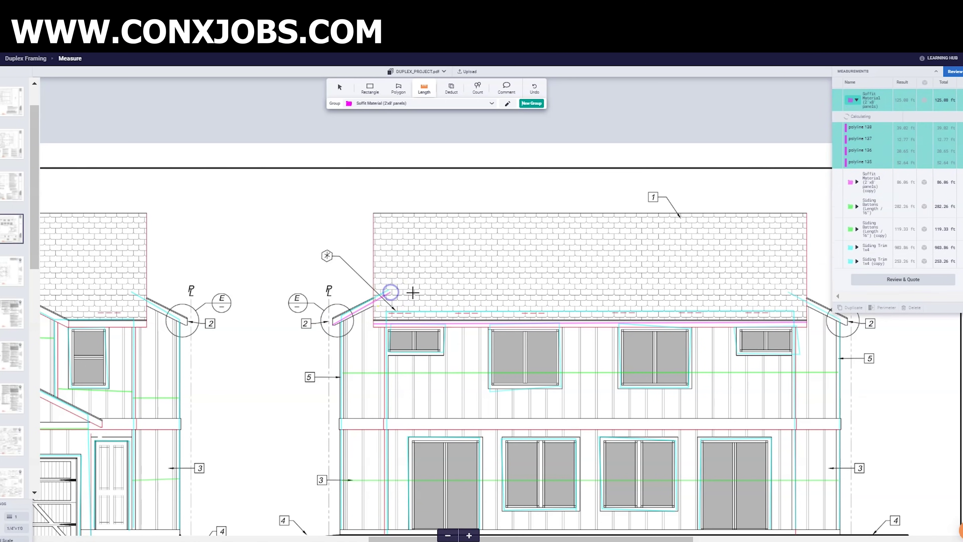
{"action": "double_click", "coordinate": [790, 293]}
- Trace the alley elevation's lower and upper gable lines from eave to eave
{"action": "scroll", "coordinate": [602, 535], "scroll_direction": "down", "scroll_amount": 3}
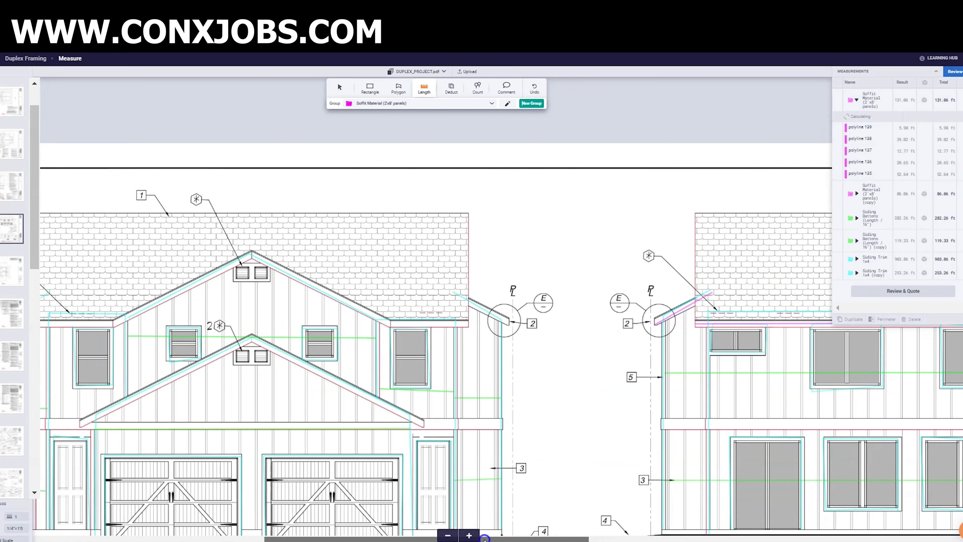
{"action": "scroll", "coordinate": [473, 399], "scroll_direction": "up", "scroll_amount": 3}
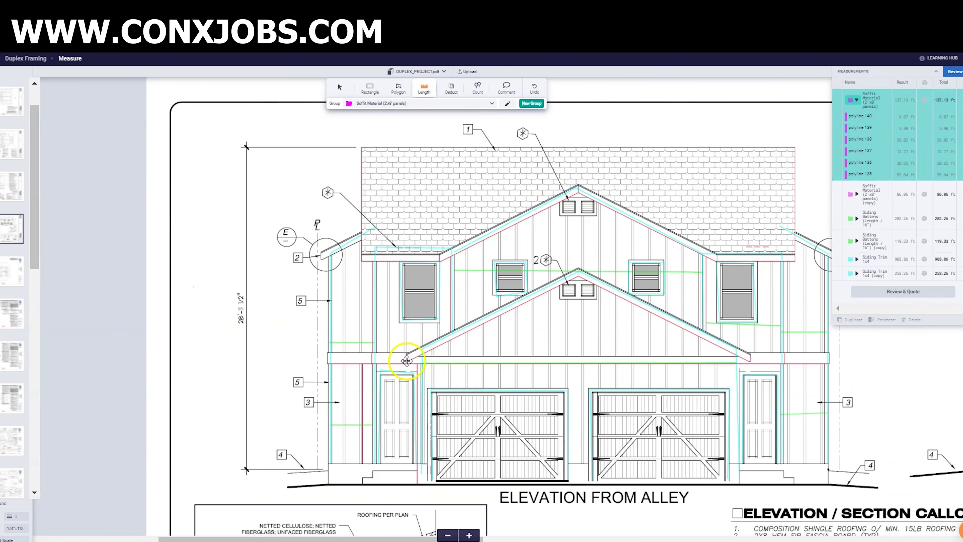
{"action": "left_click", "coordinate": [404, 356]}
{"action": "left_click", "coordinate": [579, 270]}
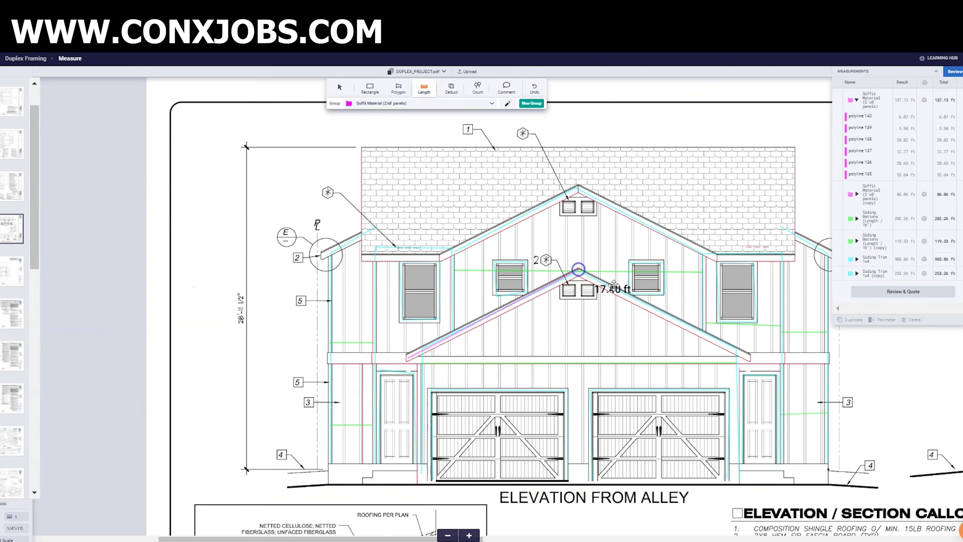
{"action": "double_click", "coordinate": [751, 357]}
{"action": "left_click", "coordinate": [583, 280]}
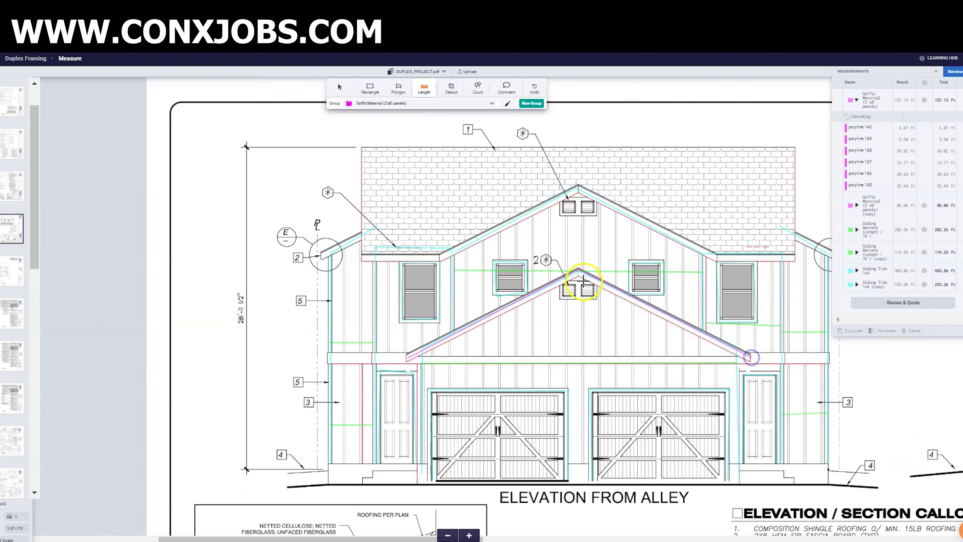
{"action": "left_click", "coordinate": [440, 254]}
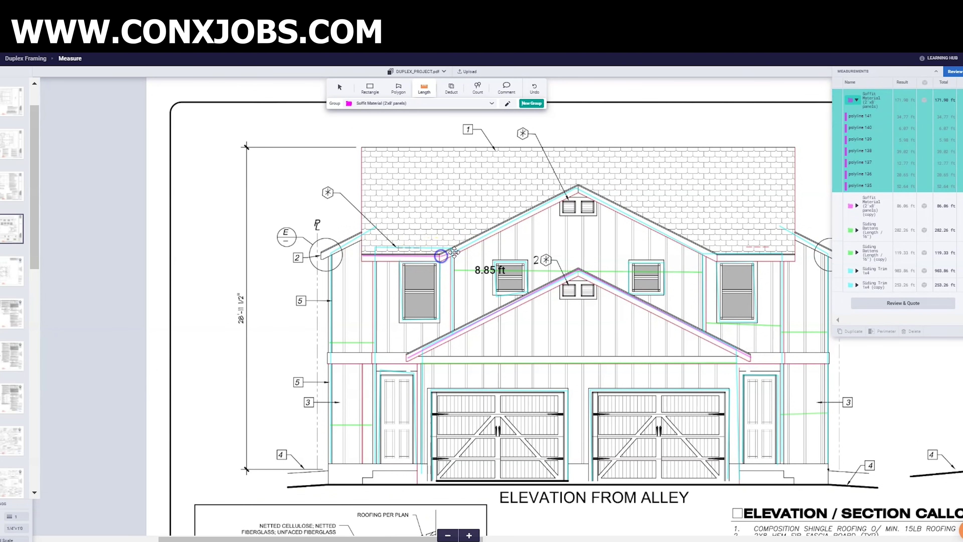
{"action": "left_click", "coordinate": [578, 184]}
{"action": "left_click", "coordinate": [649, 216]}
{"action": "left_click", "coordinate": [718, 254]}
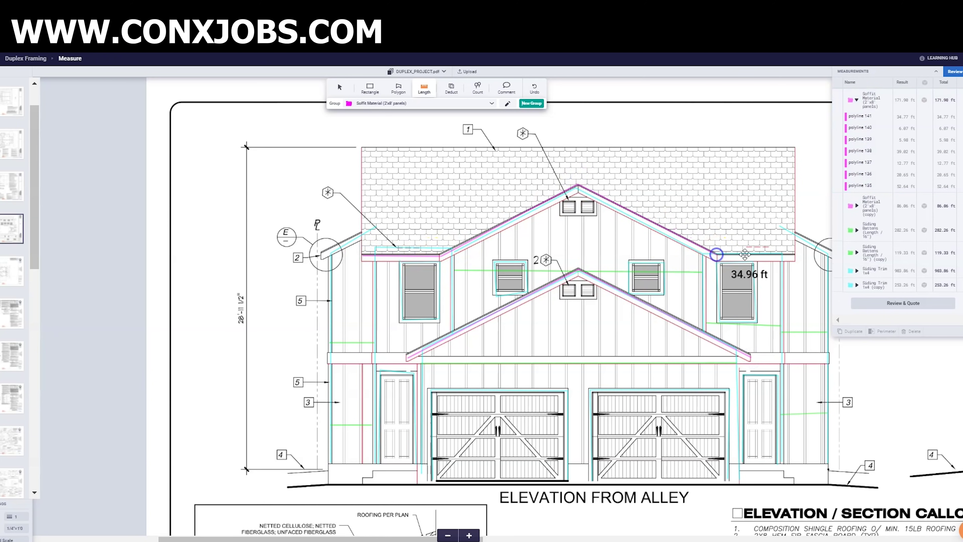
{"action": "double_click", "coordinate": [795, 257]}
{"action": "left_click", "coordinate": [359, 254]}
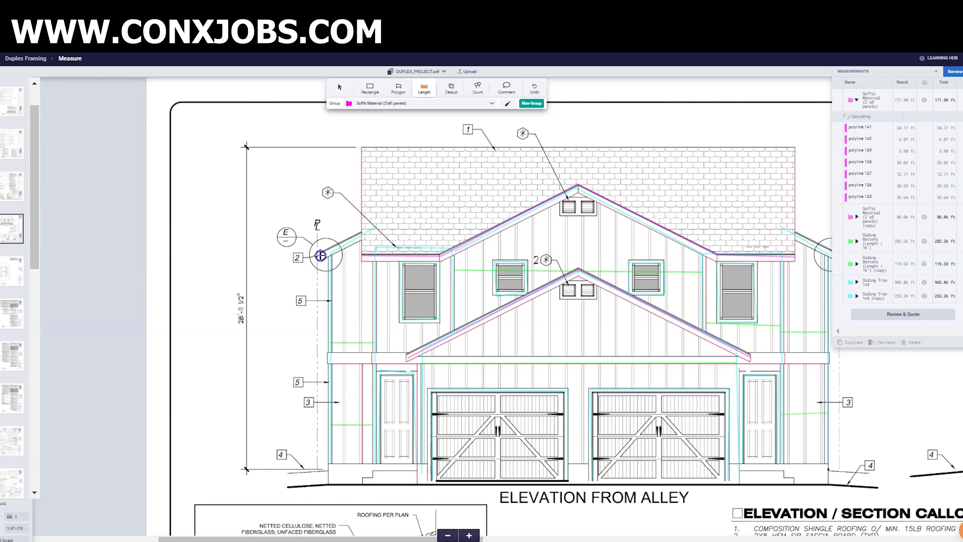
- Add the left and right rake overhang lines and select all ten lines, totalling 225.36 ft
{"action": "left_click", "coordinate": [372, 222]}
{"action": "double_click", "coordinate": [375, 223]}
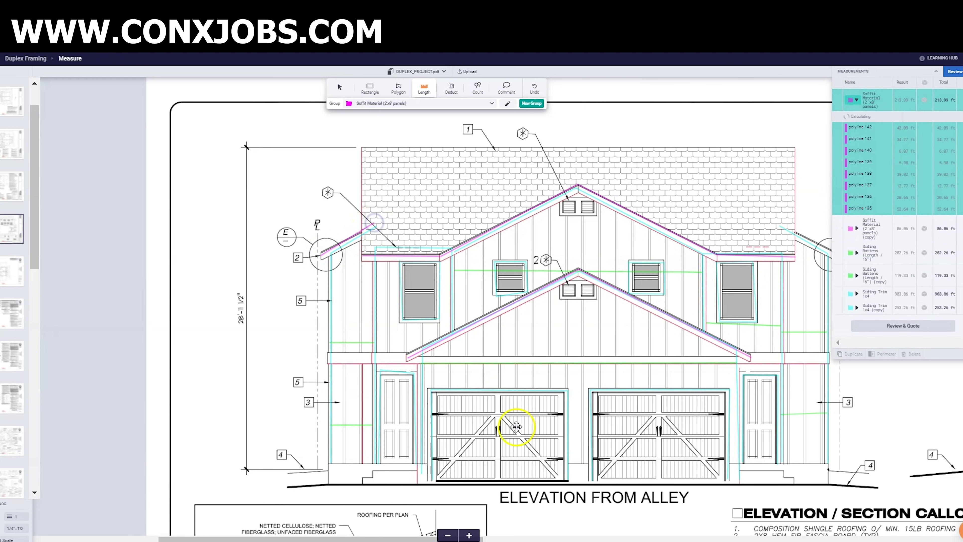
{"action": "left_click", "coordinate": [448, 536]}
{"action": "scroll", "coordinate": [448, 535], "scroll_direction": "right", "scroll_amount": 2}
{"action": "left_click", "coordinate": [716, 228]}
{"action": "double_click", "coordinate": [769, 256]}
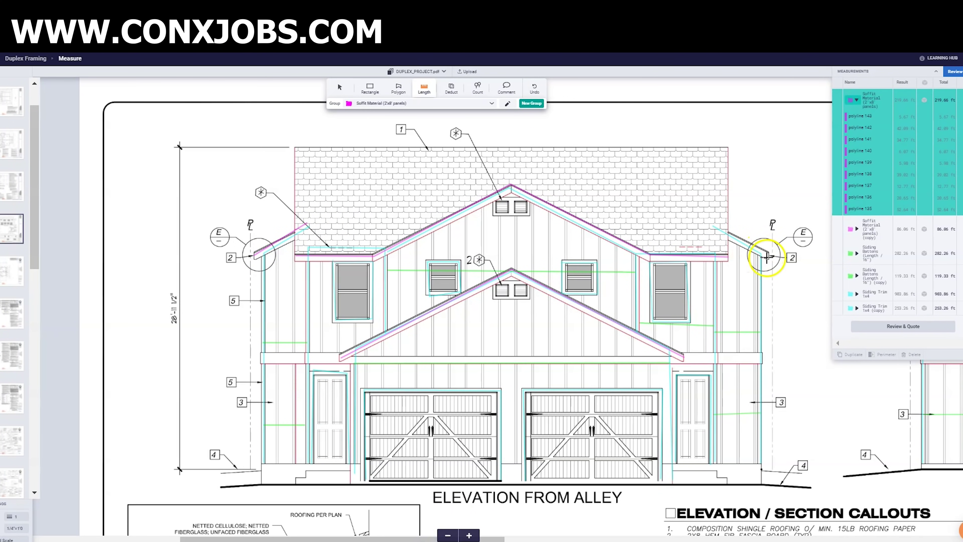
{"action": "left_click", "coordinate": [747, 242]}
{"action": "double_click", "coordinate": [715, 226]}
{"action": "left_click", "coordinate": [819, 376]}
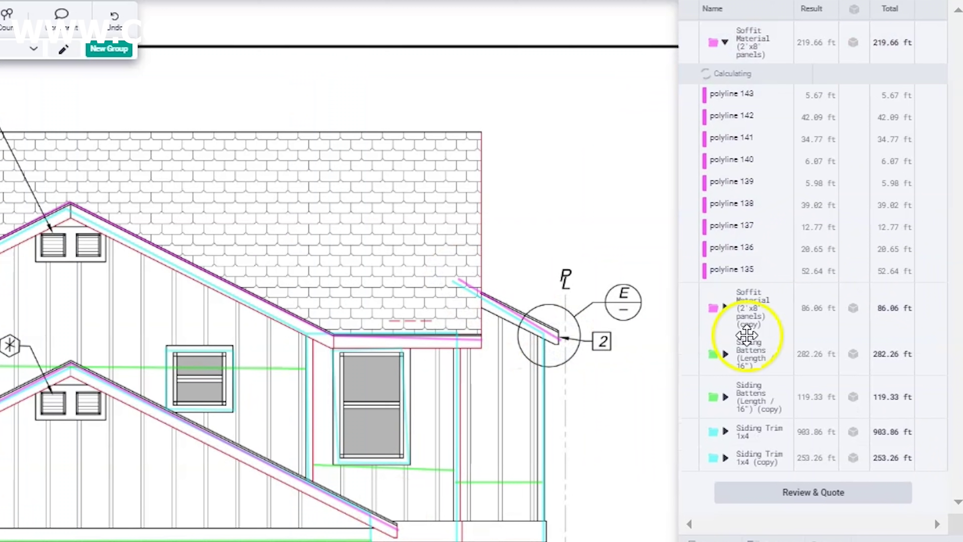
{"action": "left_click", "coordinate": [896, 98]}
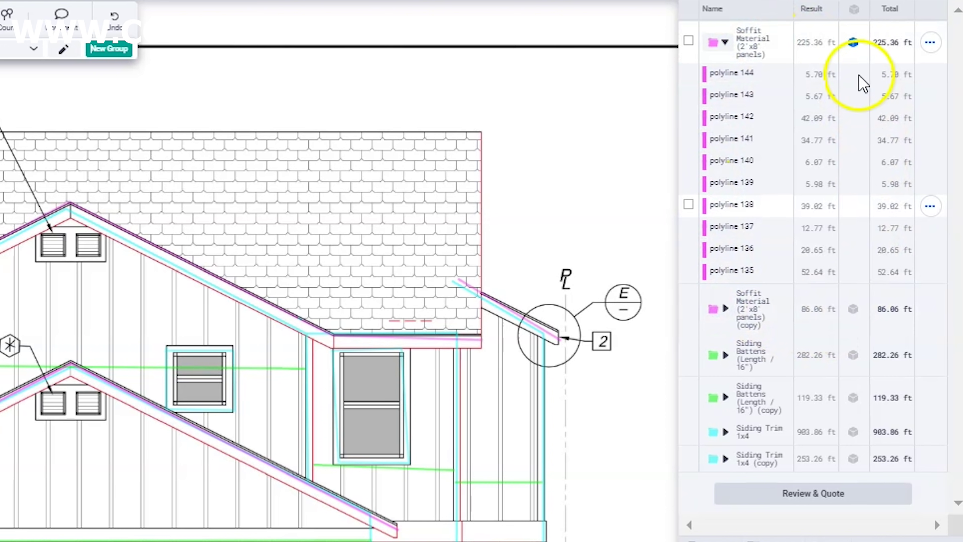
- Collapse Soffit Material, switch to the Rectangle tool, and target the Siding Square Footage group
{"action": "left_click", "coordinate": [720, 41]}
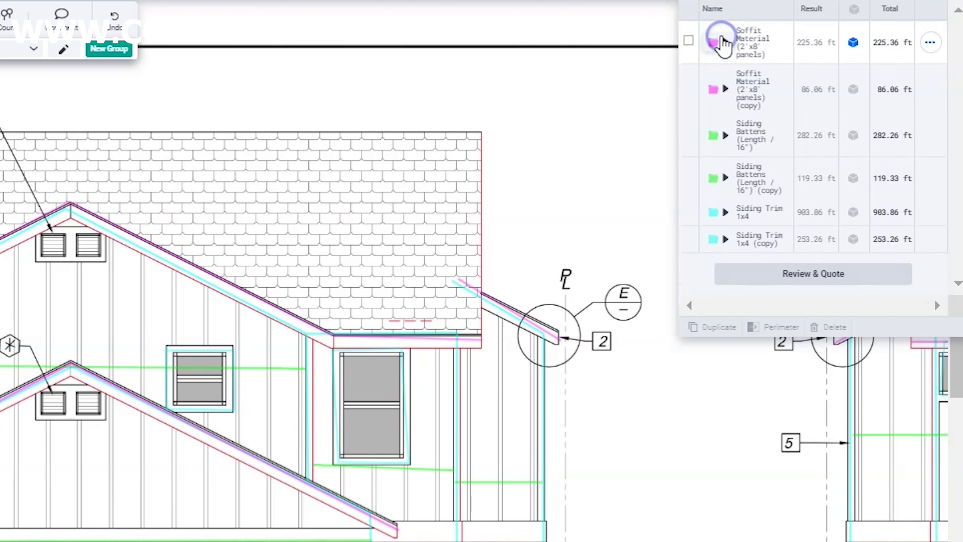
{"action": "left_click", "coordinate": [23, 48]}
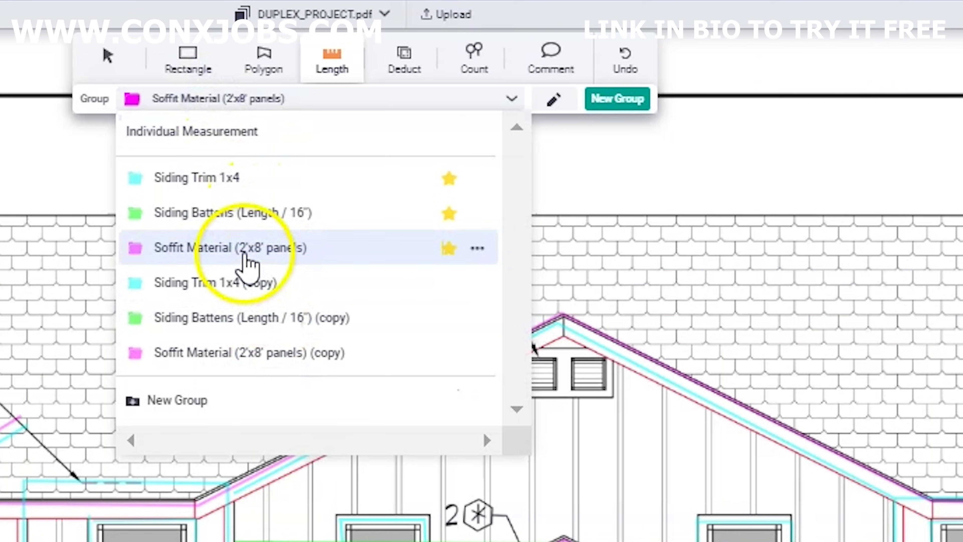
{"action": "left_click", "coordinate": [184, 76]}
{"action": "left_click", "coordinate": [230, 100]}
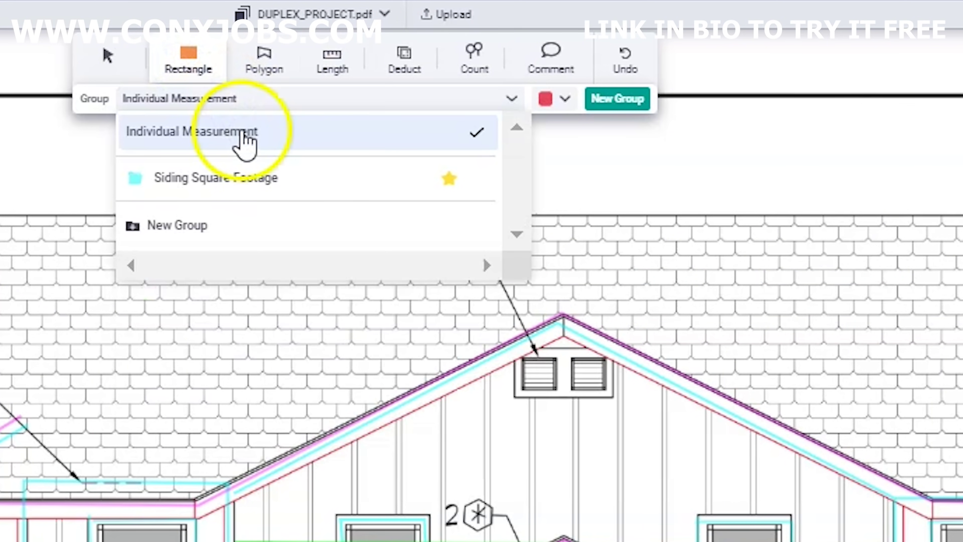
{"action": "left_click", "coordinate": [252, 182]}
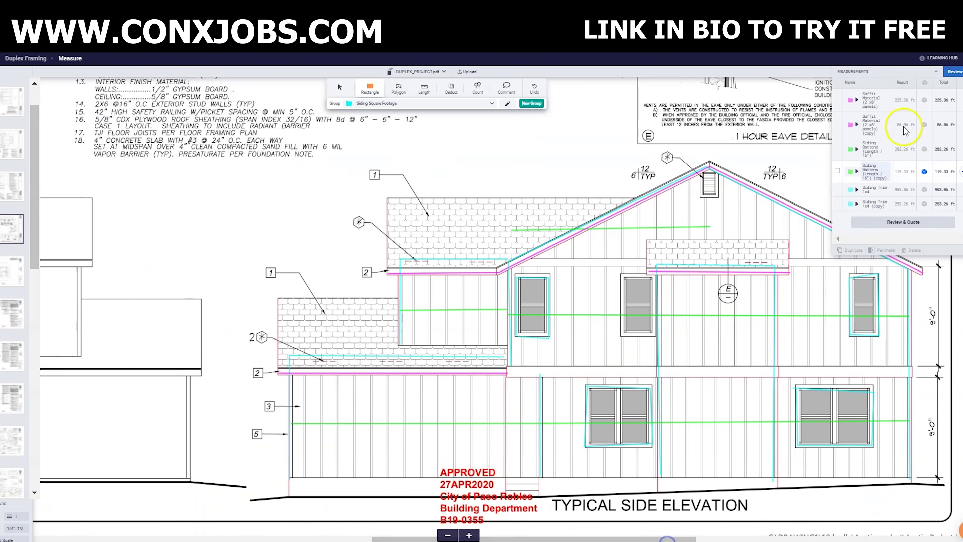
- Draw rectangles over the side elevation's upper, lower and corner wall areas
{"action": "left_click", "coordinate": [936, 71]}
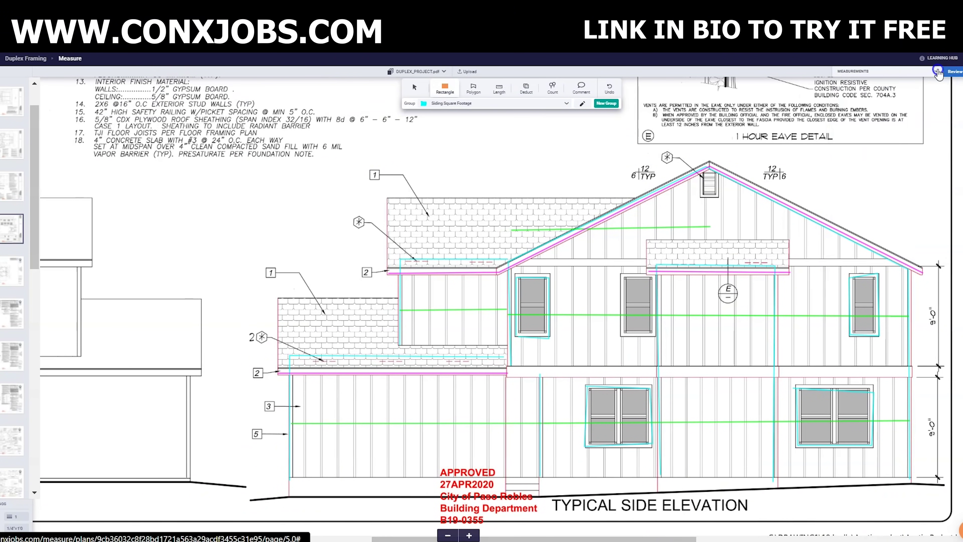
{"action": "left_click", "coordinate": [709, 158]}
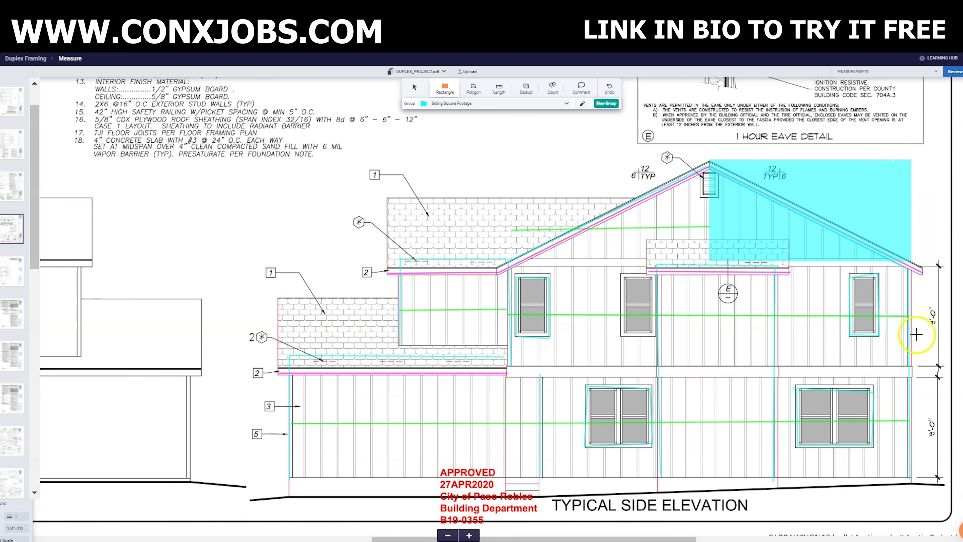
{"action": "left_click", "coordinate": [911, 365]}
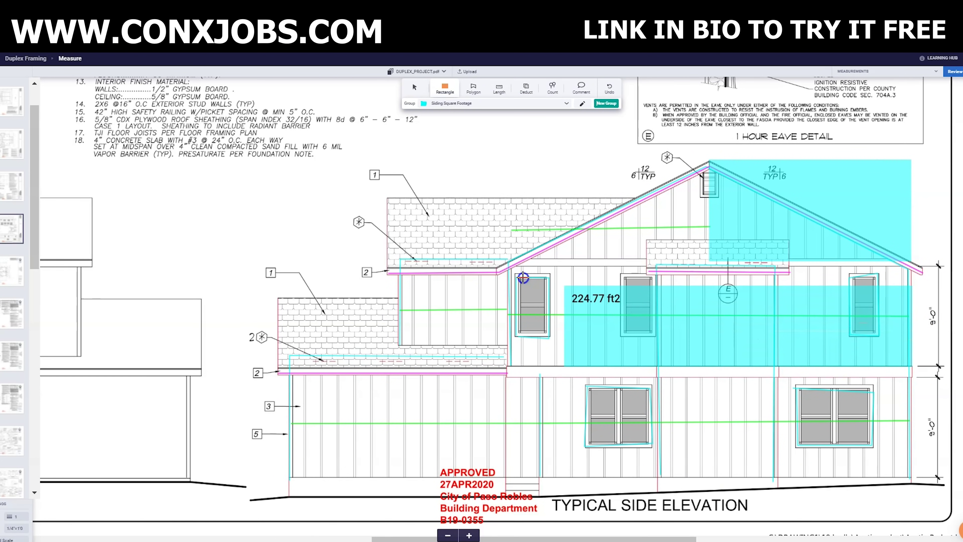
{"action": "left_click", "coordinate": [508, 259]}
{"action": "left_click", "coordinate": [913, 478]}
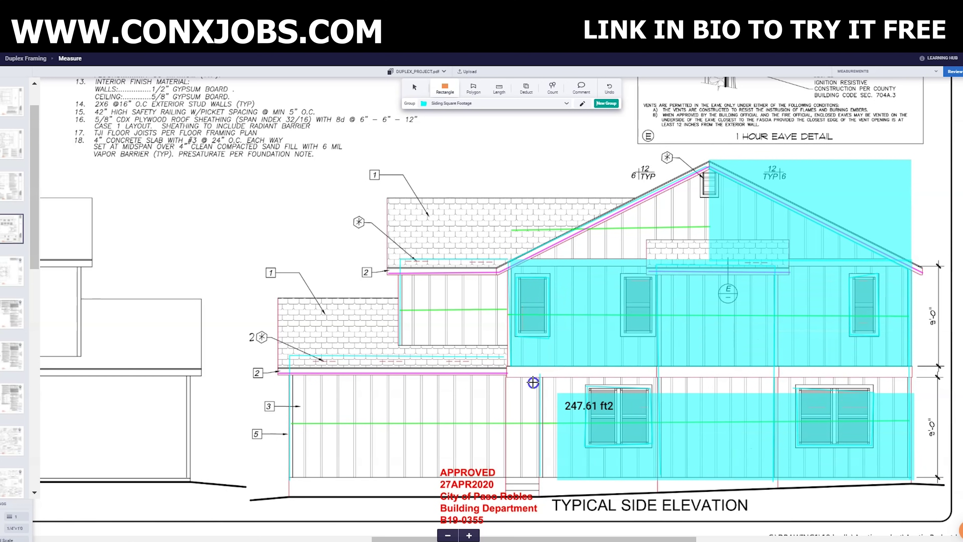
{"action": "left_click", "coordinate": [541, 376]}
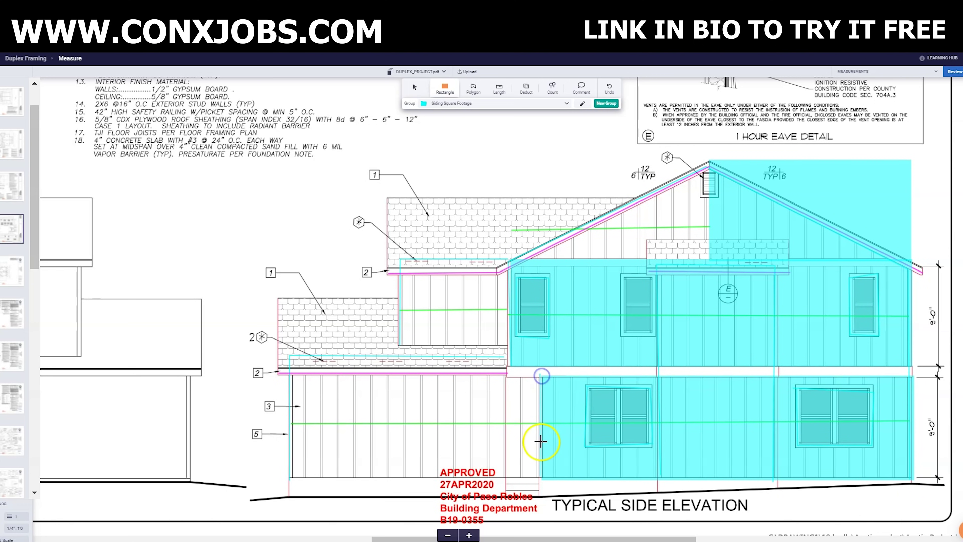
{"action": "left_click", "coordinate": [539, 477]}
{"action": "left_click", "coordinate": [473, 440]}
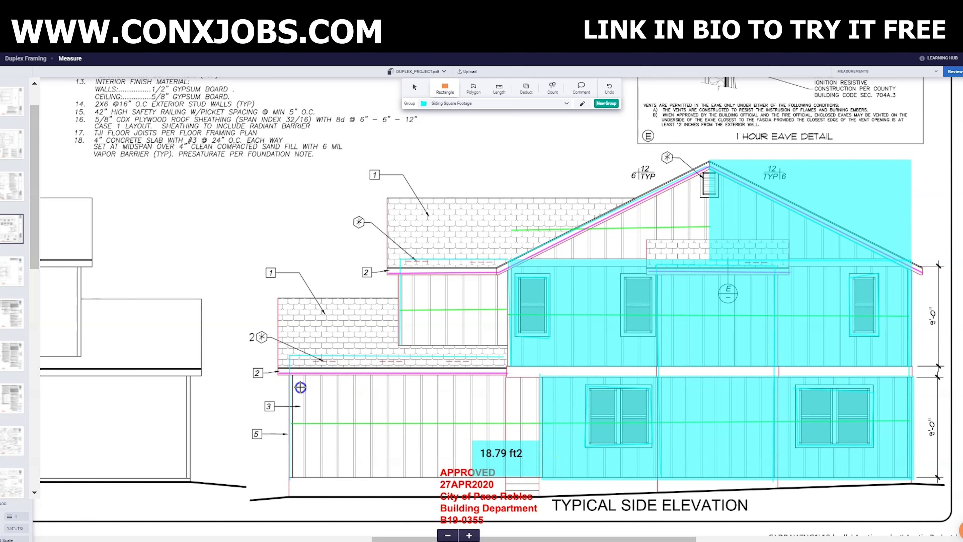
{"action": "left_click", "coordinate": [290, 355]}
{"action": "left_click", "coordinate": [418, 352]}
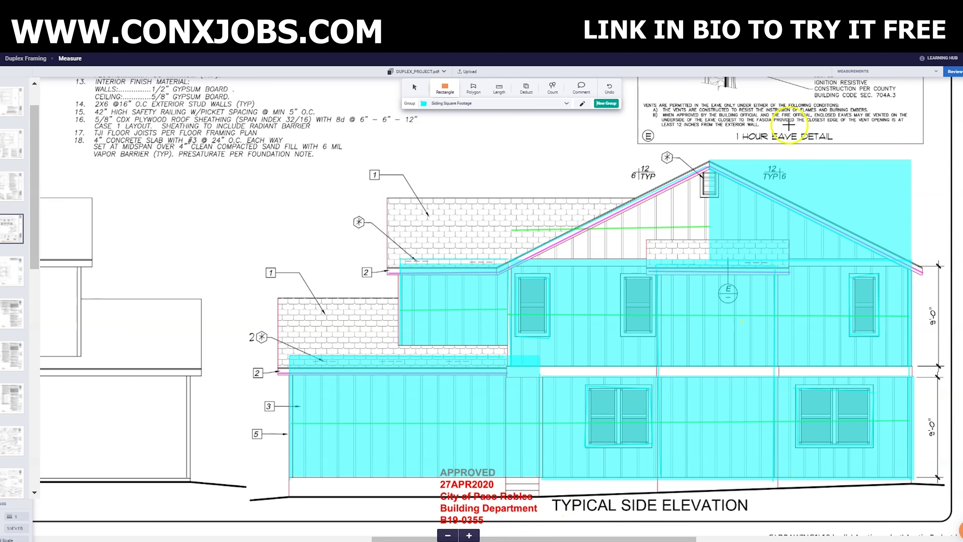
- Select the Siding Square Footage group (1132.96 ft²) and duplicate it with Ctrl+C/Ctrl+V
{"action": "left_click", "coordinate": [936, 71]}
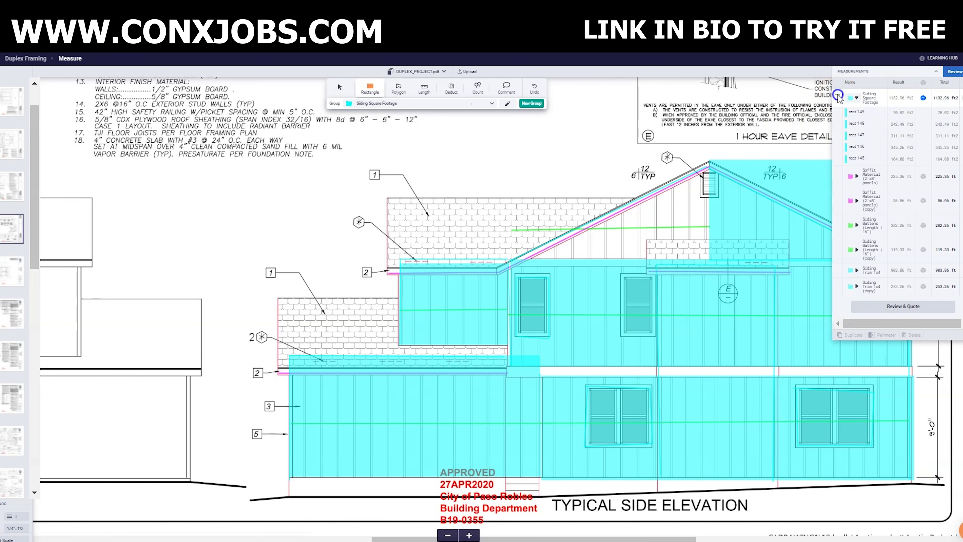
{"action": "left_click", "coordinate": [923, 324]}
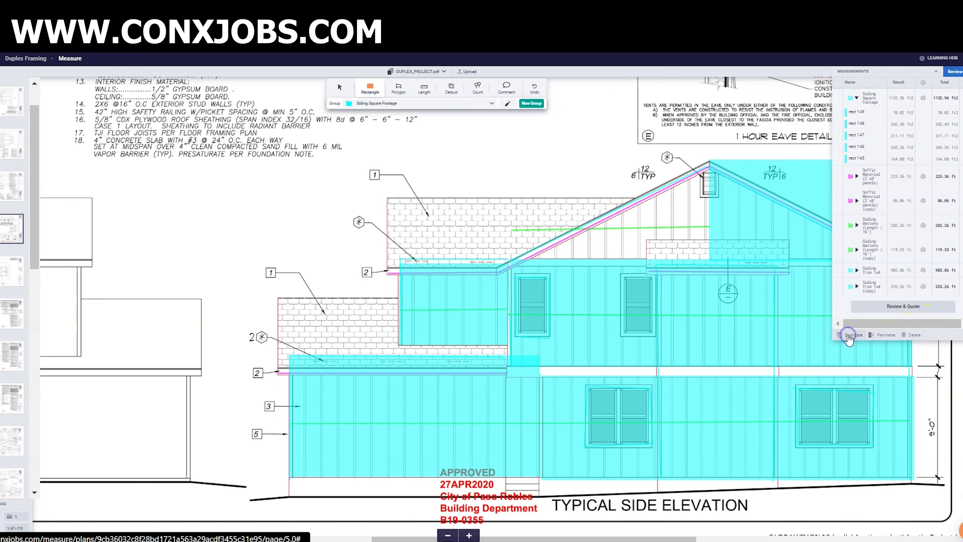
{"action": "key", "text": "ctrl+c"}
{"action": "key", "text": "ctrl+v"}
- Draw siding rectangles over the back wall's right strip, main body and left strip
{"action": "scroll", "coordinate": [679, 197], "scroll_direction": "up", "scroll_amount": 10}
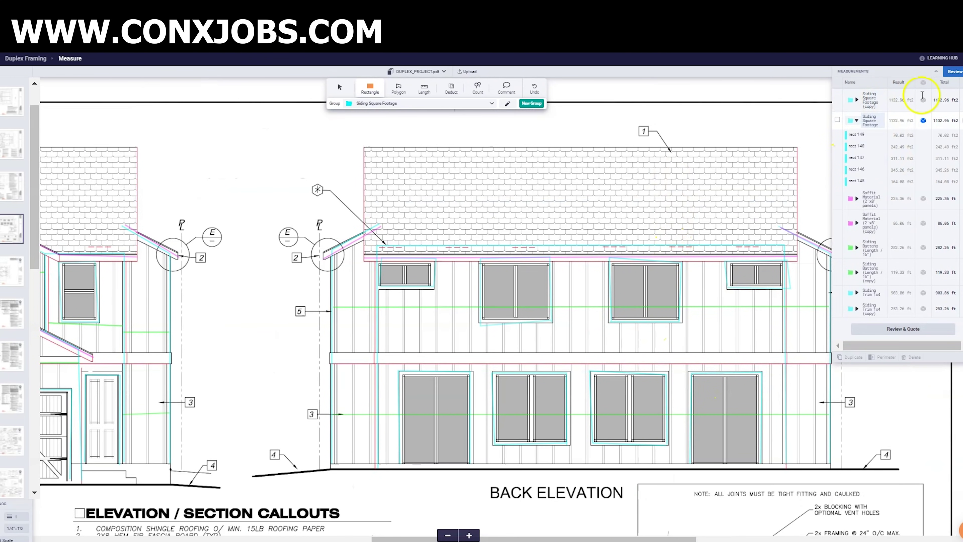
{"action": "left_click", "coordinate": [927, 71]}
{"action": "left_click", "coordinate": [831, 463]}
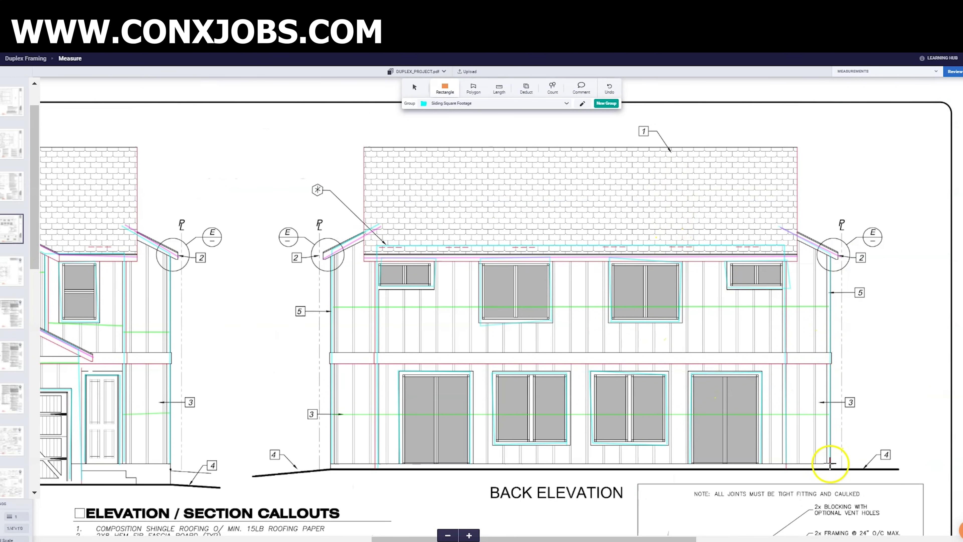
{"action": "left_click", "coordinate": [800, 348]}
{"action": "left_click_drag", "start_coordinate": [791, 226], "coordinate": [789, 228]}
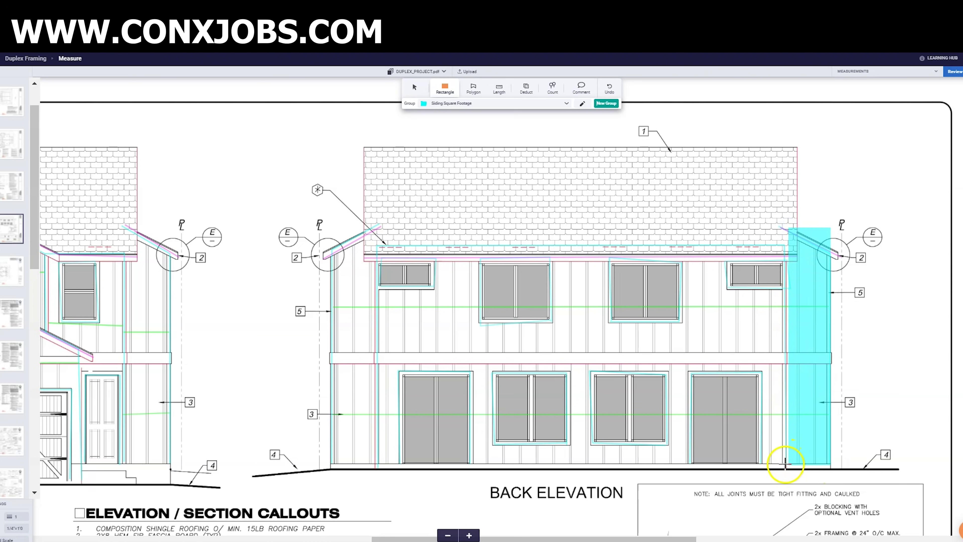
{"action": "left_click", "coordinate": [787, 465]}
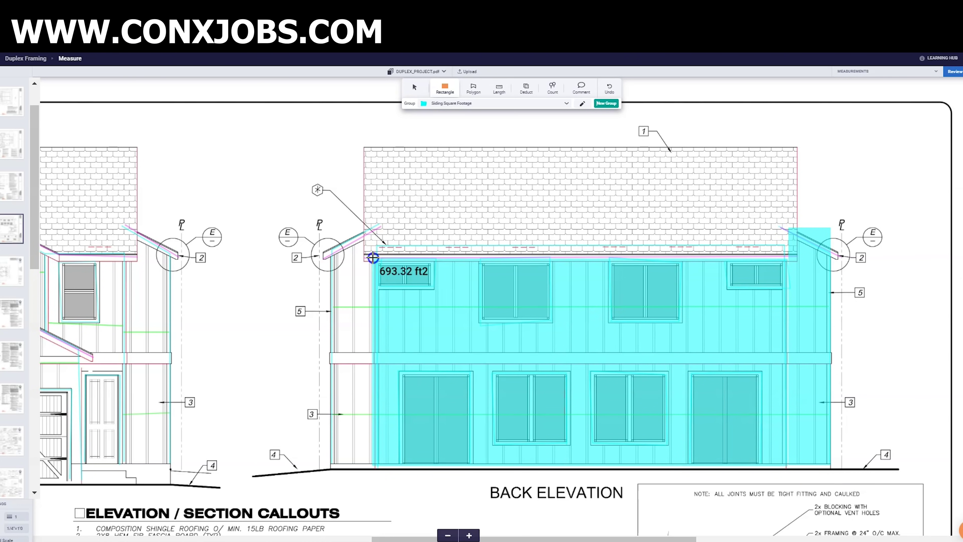
{"action": "left_click", "coordinate": [372, 257]}
{"action": "left_click", "coordinate": [330, 228]}
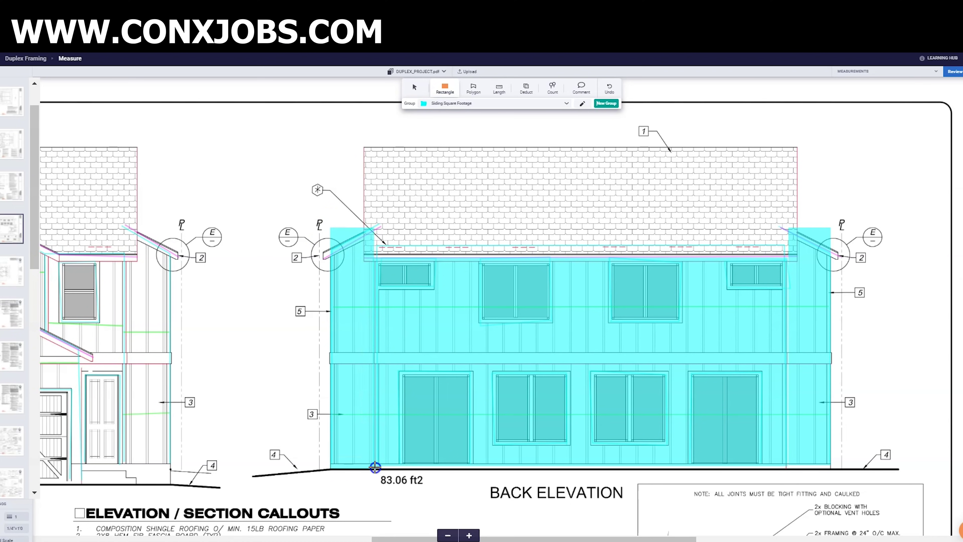
{"action": "left_click_drag", "start_coordinate": [429, 538], "coordinate": [222, 531]}
- Cover the alley elevation's side strips, gables and garage-door wall, raising siding to 2807.45 ft²
{"action": "left_click", "coordinate": [309, 464]}
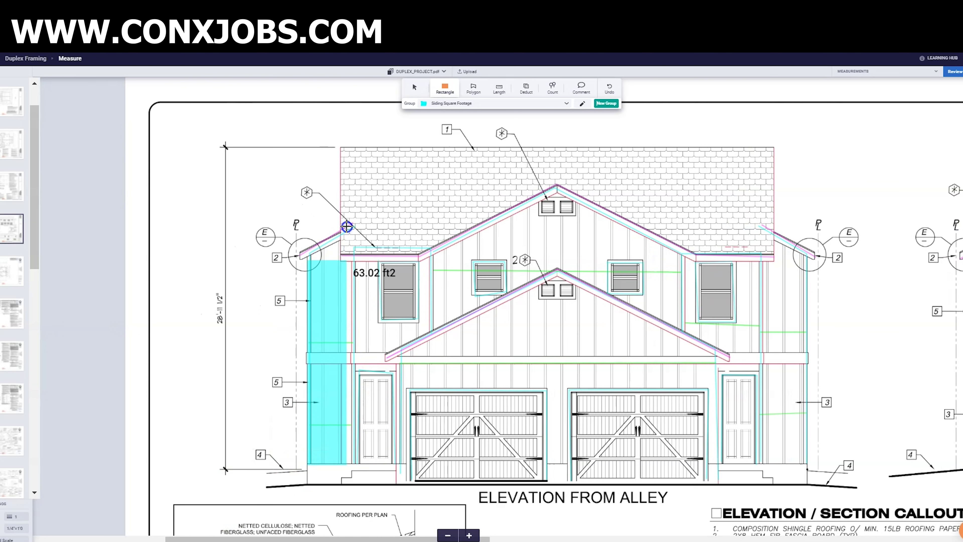
{"action": "left_click", "coordinate": [351, 226]}
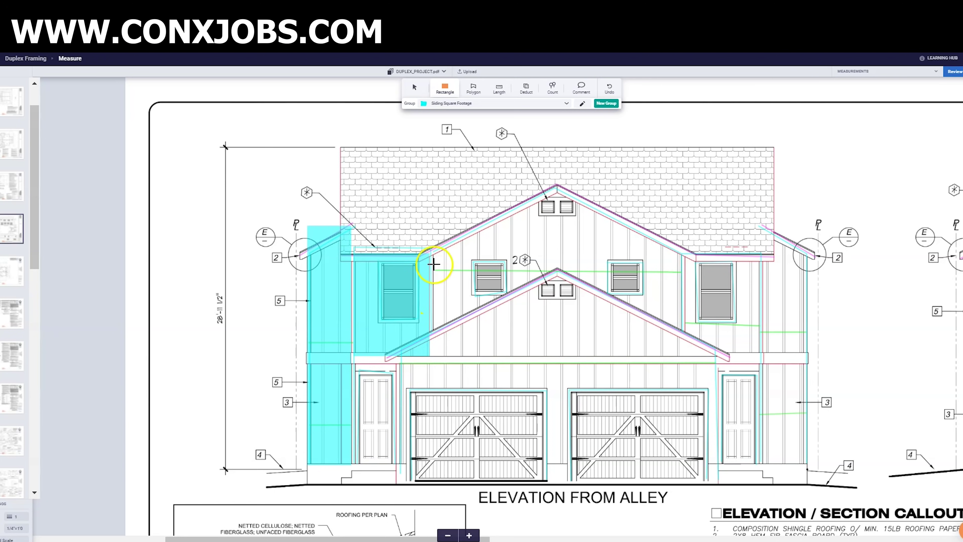
{"action": "left_click", "coordinate": [558, 182]}
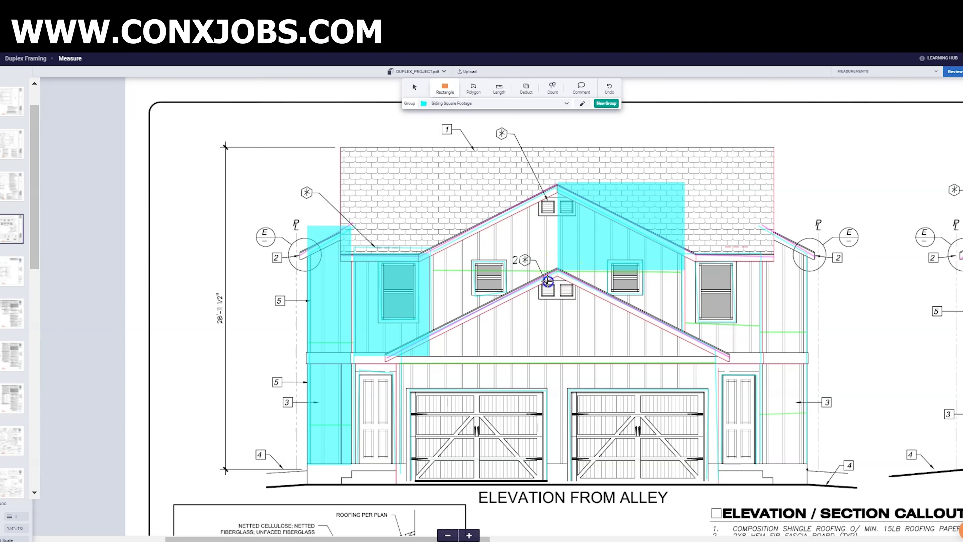
{"action": "left_click", "coordinate": [557, 270]}
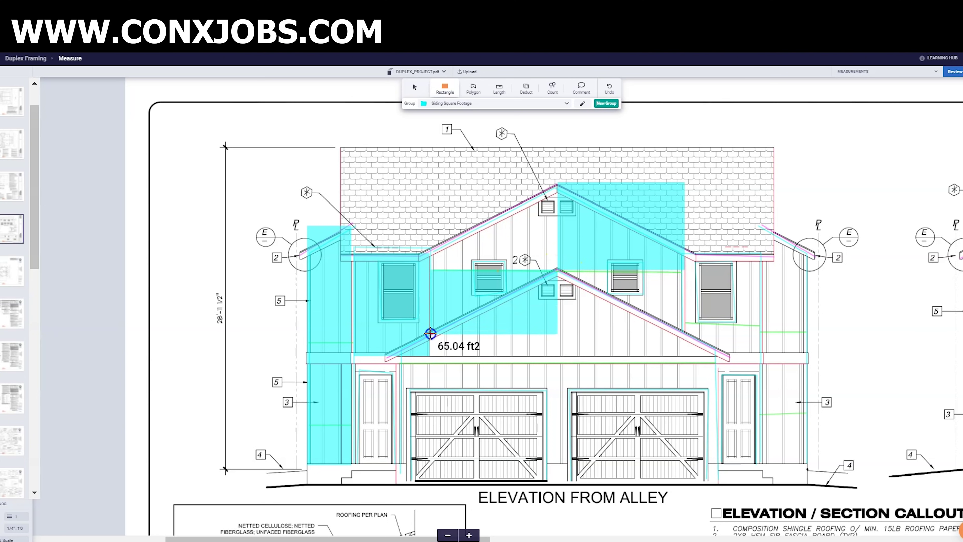
{"action": "left_click", "coordinate": [558, 270]}
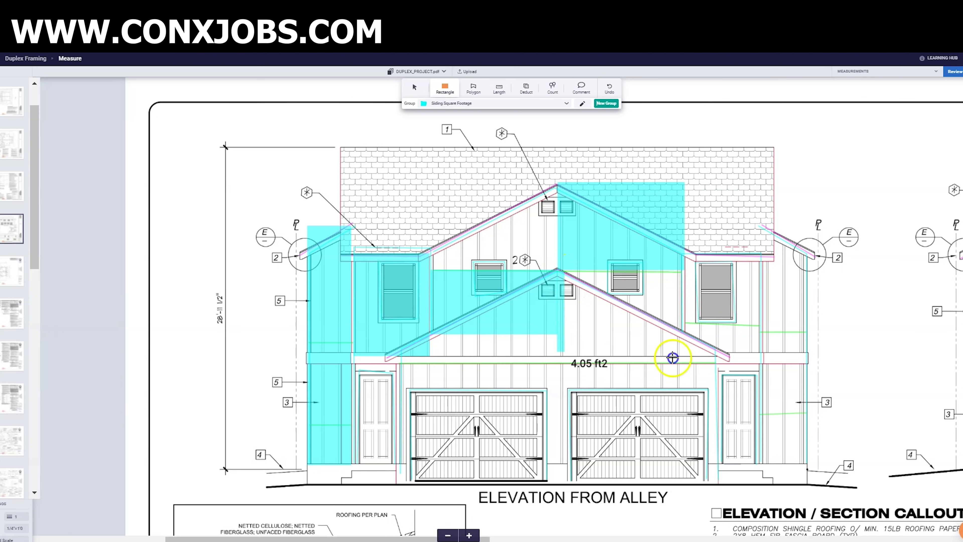
{"action": "left_click", "coordinate": [718, 356]}
{"action": "left_click", "coordinate": [768, 257]}
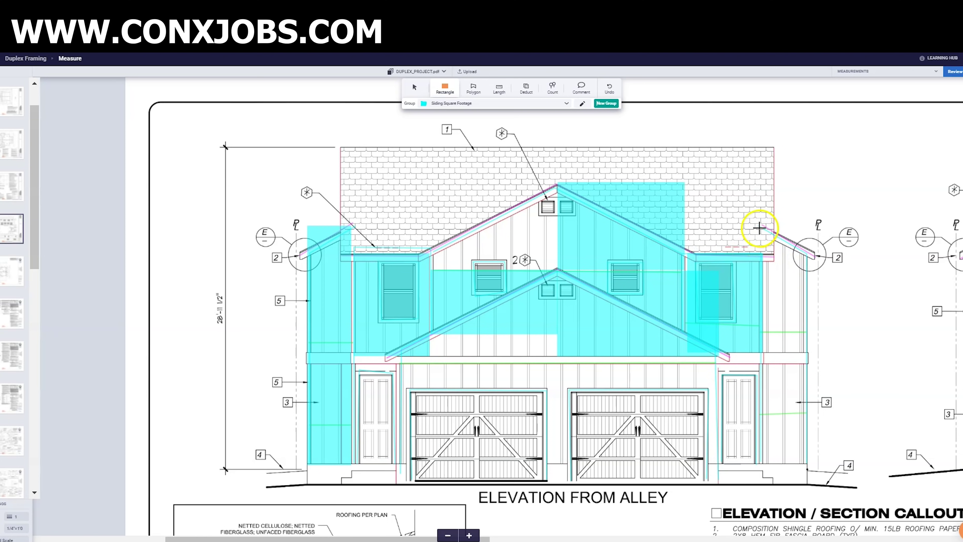
{"action": "left_click", "coordinate": [759, 228]}
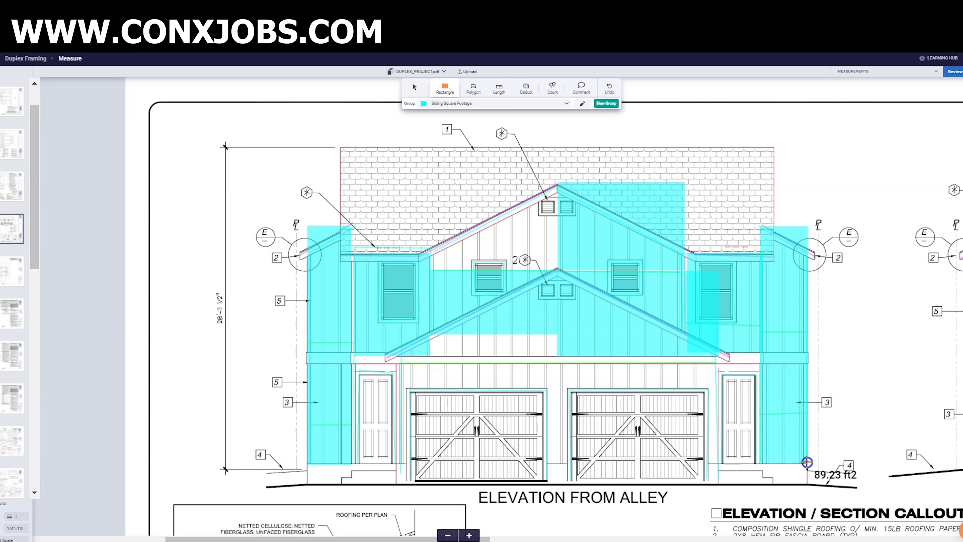
{"action": "left_click", "coordinate": [721, 464]}
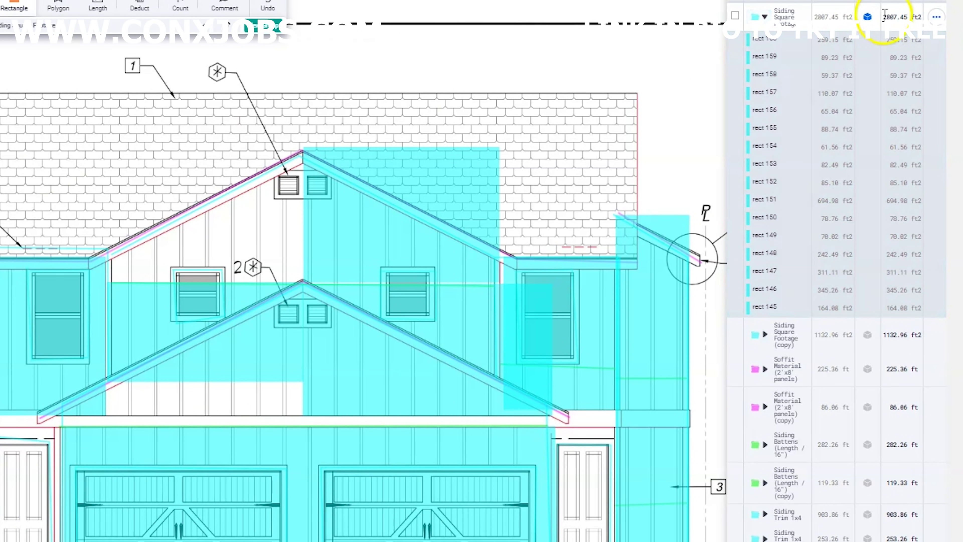
- Check the 2807.45 ft² Siding Square Footage total and its copy, then open All measurements
{"action": "left_click", "coordinate": [885, 17]}
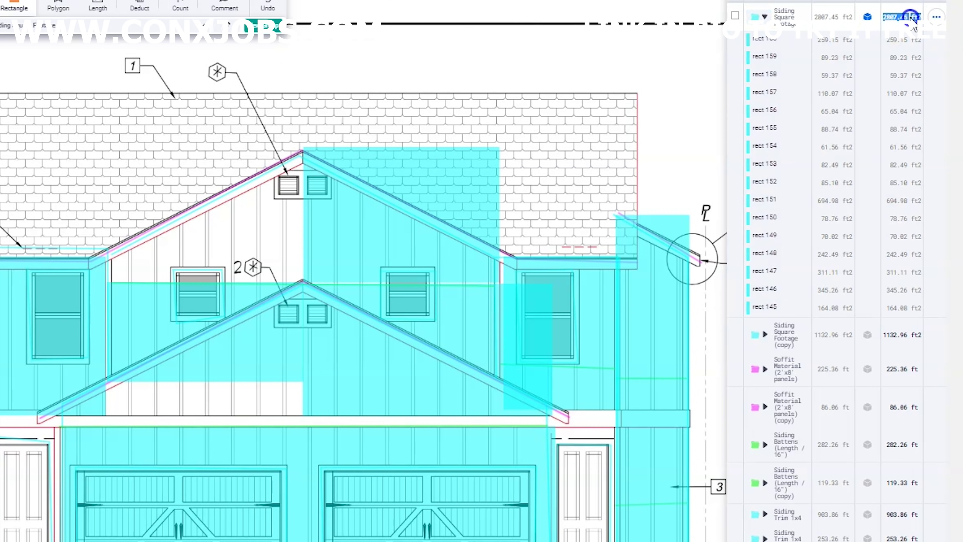
{"action": "left_click", "coordinate": [885, 334]}
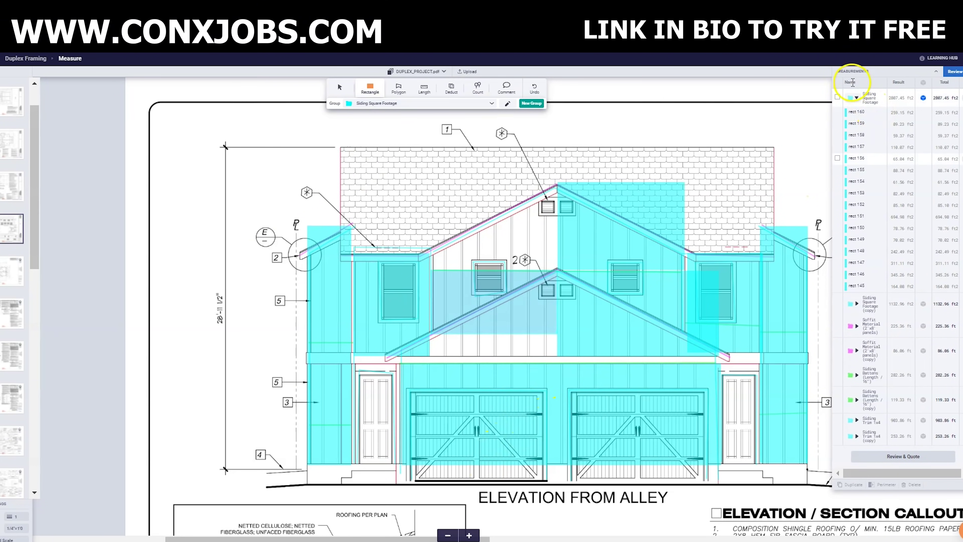
{"action": "left_click", "coordinate": [960, 73]}
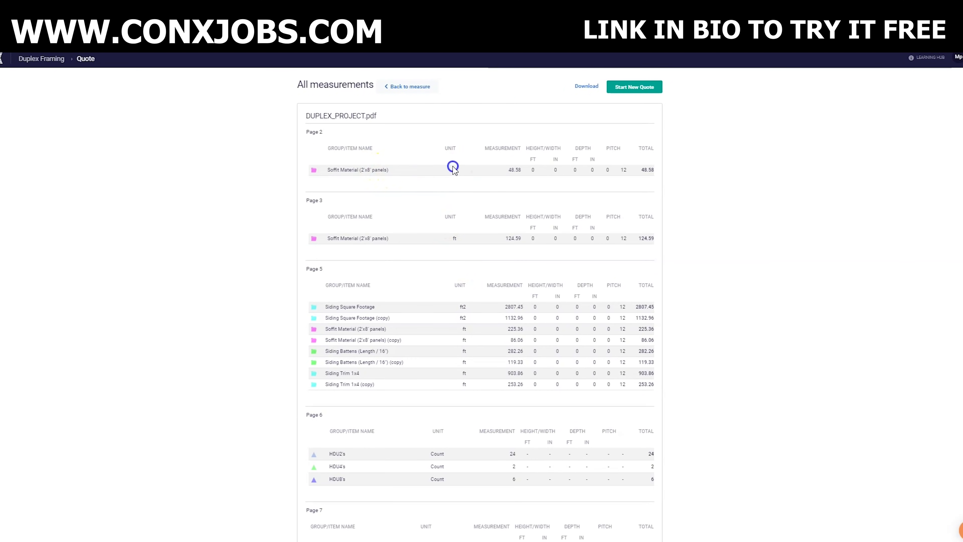
- Start a new quote from the measurements and place the Notepad materials list beside it
{"action": "left_click", "coordinate": [621, 82]}
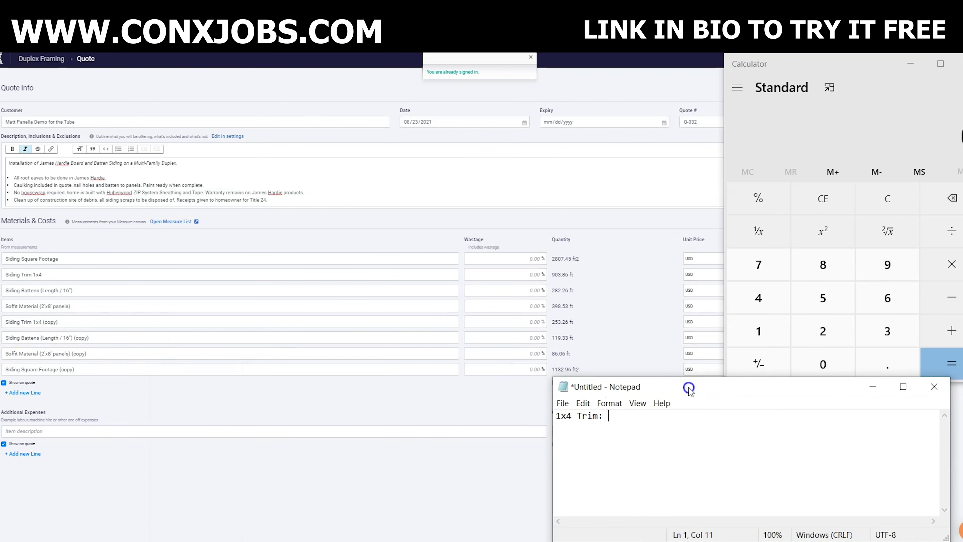
{"action": "left_click_drag", "start_coordinate": [717, 389], "coordinate": [725, 393]}
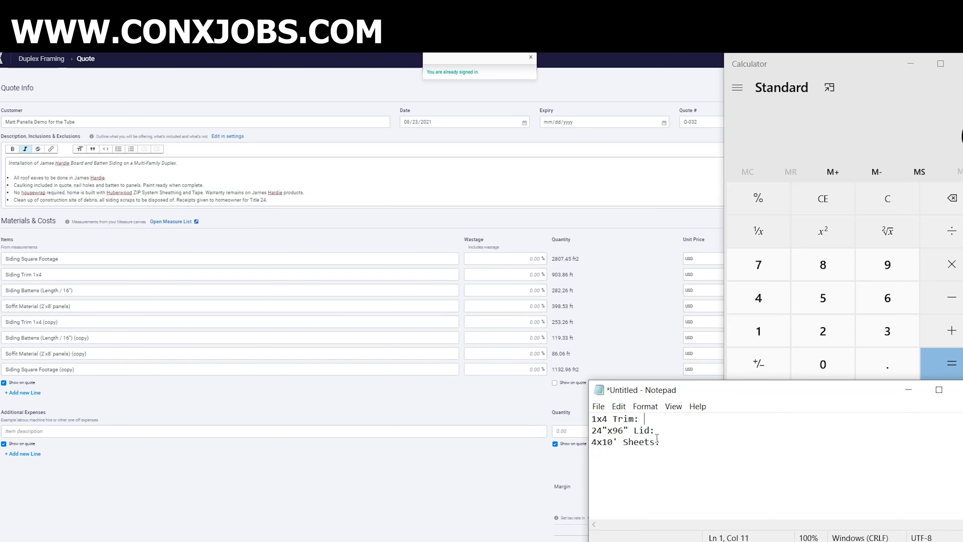
- Insert blank lines after each material entry in the Notepad list
{"action": "key", "text": "Return"}
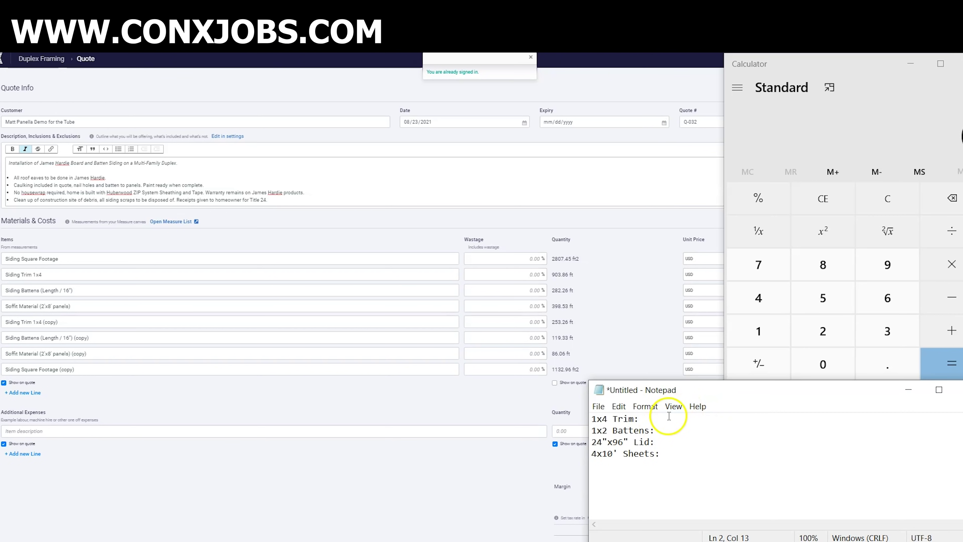
{"action": "left_click", "coordinate": [662, 419]}
{"action": "key", "text": "Return"}
{"action": "left_click", "coordinate": [660, 441]}
{"action": "key", "text": "Return"}
{"action": "left_click", "coordinate": [658, 465]}
{"action": "key", "text": "Return"}
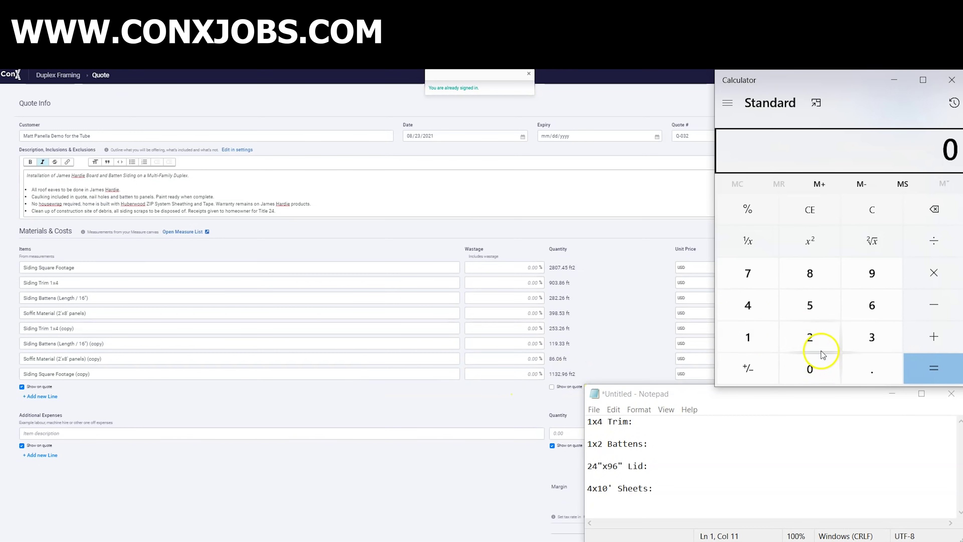
- Add the siding areas 2807 + 1132 in Calculator for a total of 3939
{"action": "left_click", "coordinate": [825, 339]}
{"action": "left_click", "coordinate": [811, 282]}
{"action": "left_click", "coordinate": [809, 367]}
{"action": "left_click", "coordinate": [760, 278]}
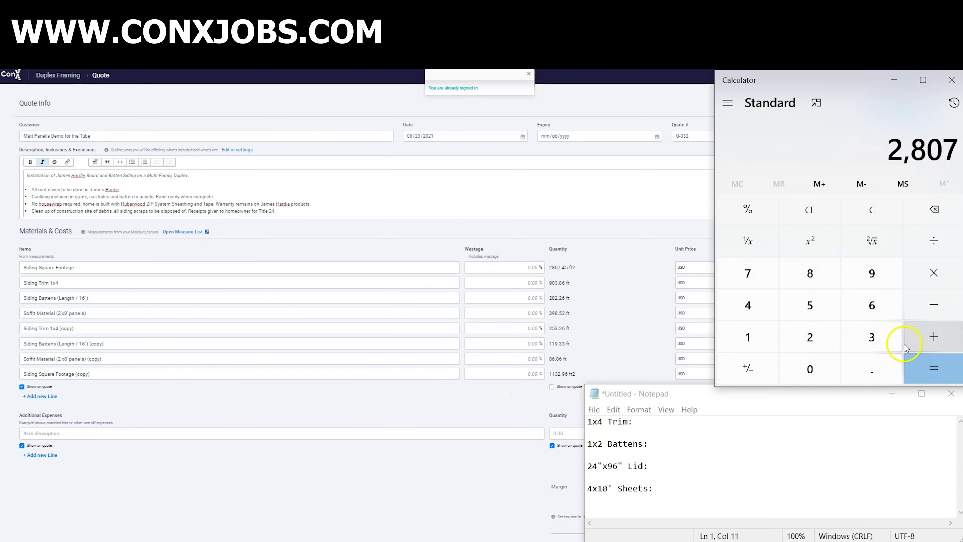
{"action": "left_click", "coordinate": [926, 346]}
{"action": "left_click", "coordinate": [748, 337]}
{"action": "left_click", "coordinate": [748, 337]}
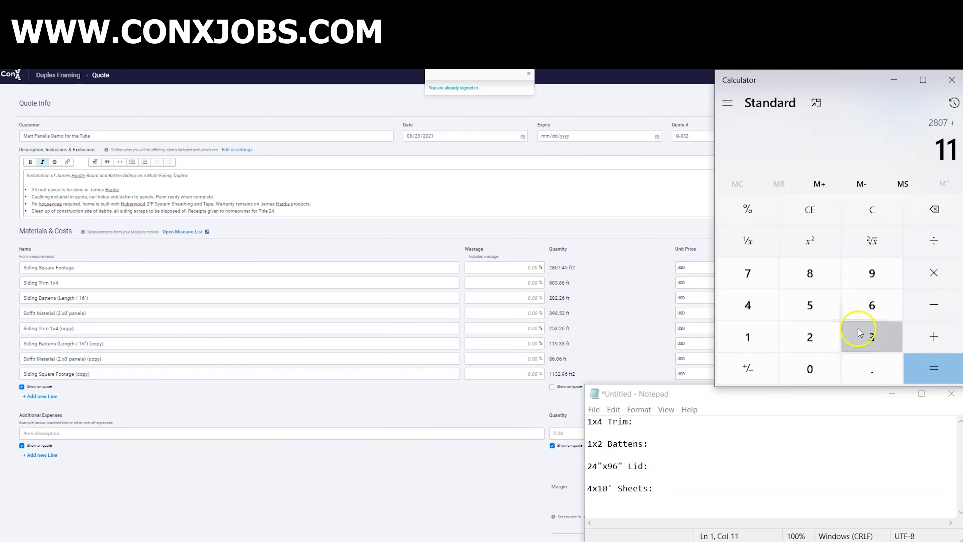
{"action": "left_click", "coordinate": [869, 337]}
{"action": "left_click", "coordinate": [810, 337]}
{"action": "left_click", "coordinate": [933, 336]}
- Divide 3939 by 40 to get 98.475 sheets for the 4x10' Sheets entry
{"action": "left_click", "coordinate": [934, 240]}
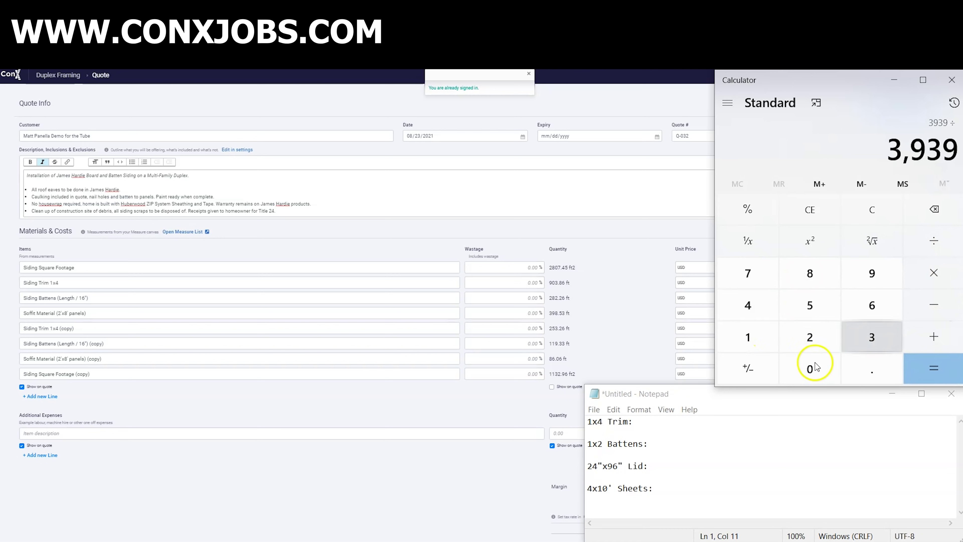
{"action": "left_click", "coordinate": [767, 317]}
{"action": "left_click", "coordinate": [810, 369]}
{"action": "left_click", "coordinate": [934, 367]}
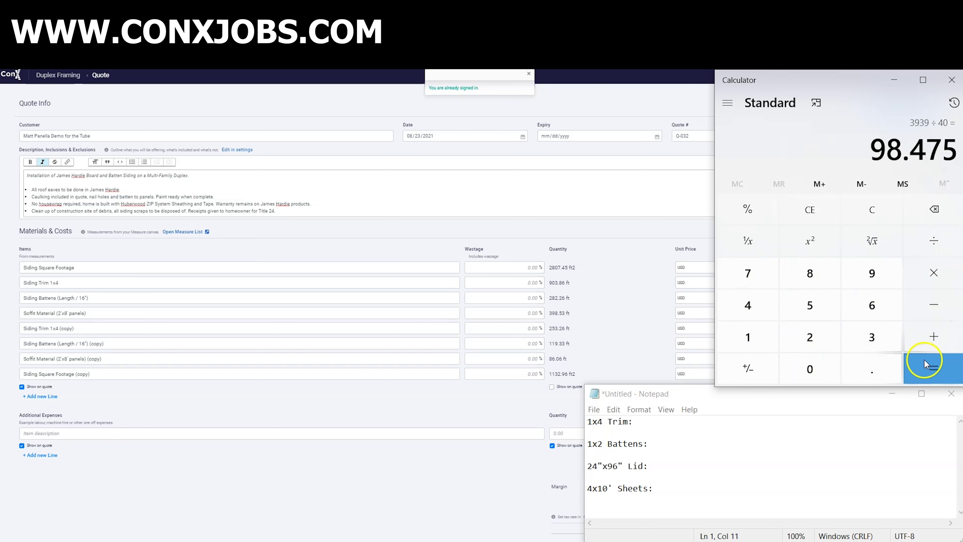
{"action": "left_click", "coordinate": [660, 489]}
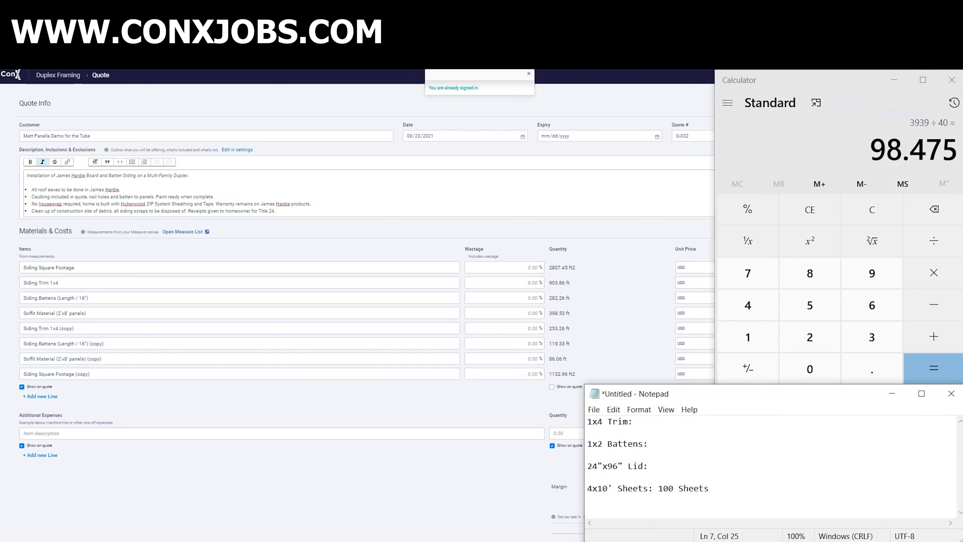
- Clear Calculator and add the soffit lengths 86 + 398 for 484
{"action": "left_click", "coordinate": [862, 221]}
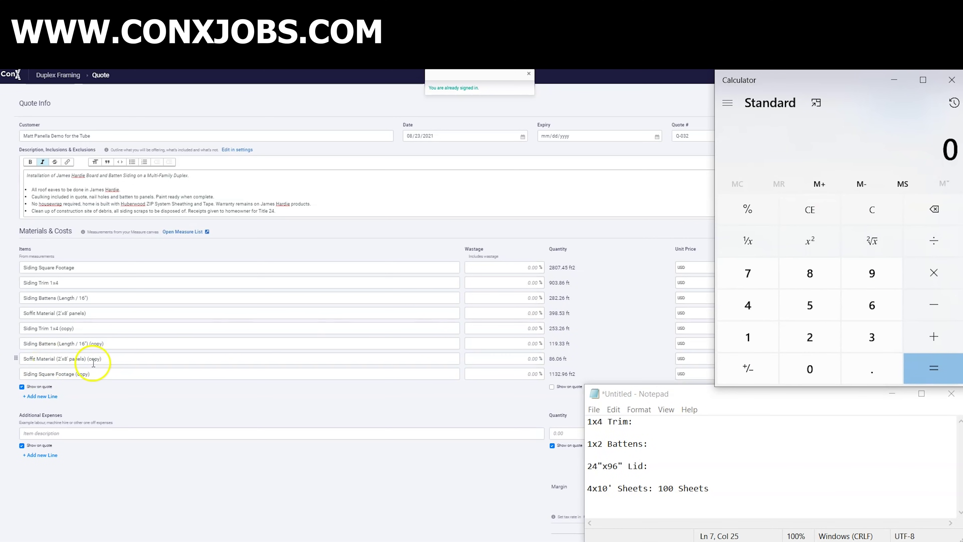
{"action": "left_click", "coordinate": [810, 274]}
{"action": "left_click", "coordinate": [873, 308]}
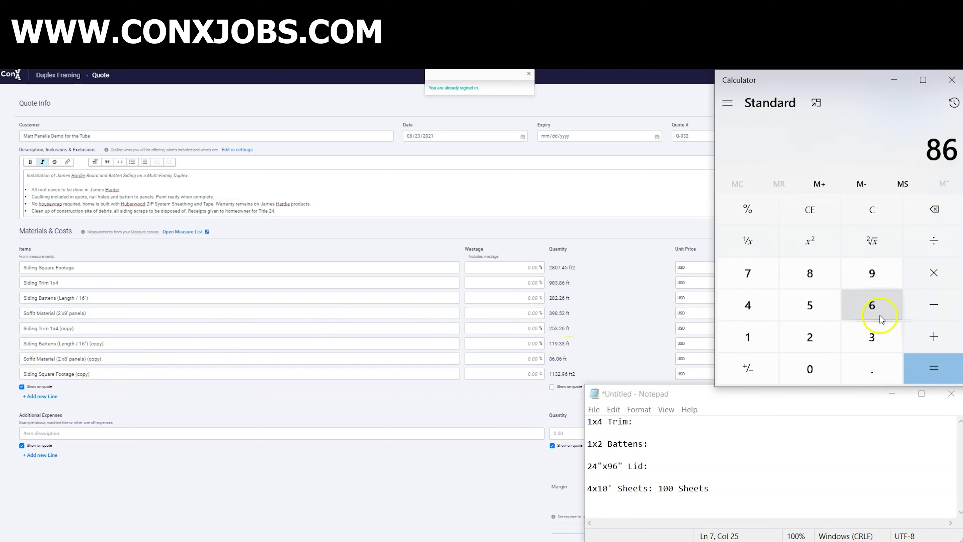
{"action": "left_click", "coordinate": [926, 333]}
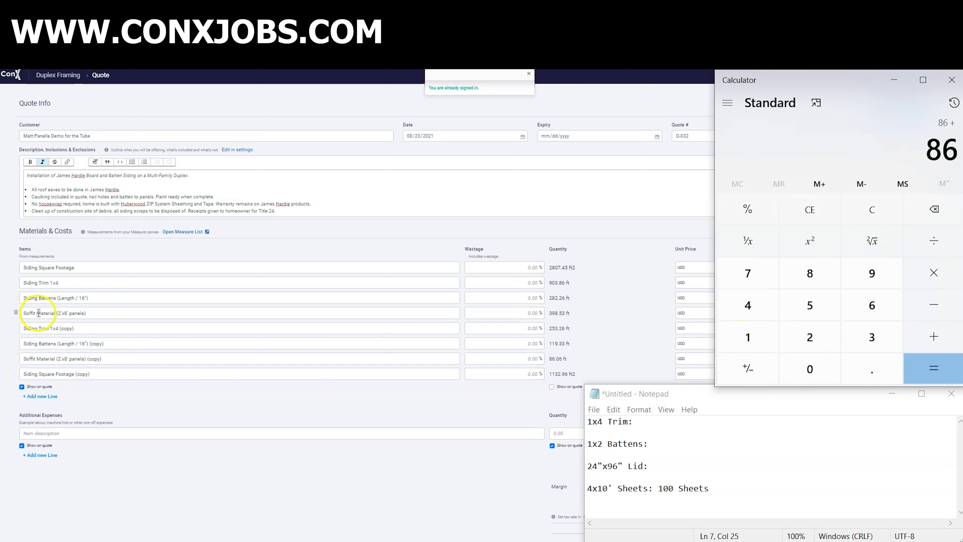
{"action": "left_click", "coordinate": [872, 337]}
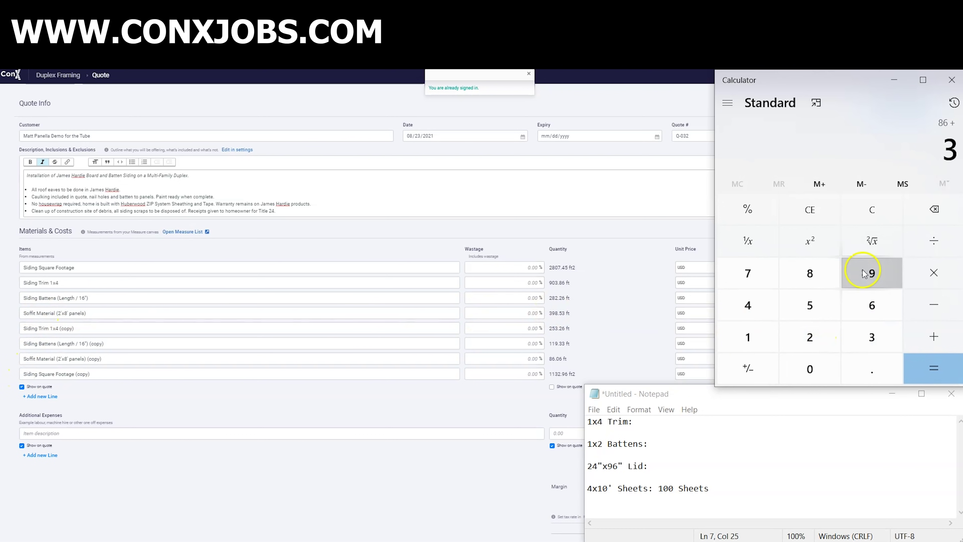
{"action": "left_click", "coordinate": [873, 273]}
{"action": "left_click", "coordinate": [810, 274]}
{"action": "left_click", "coordinate": [942, 364]}
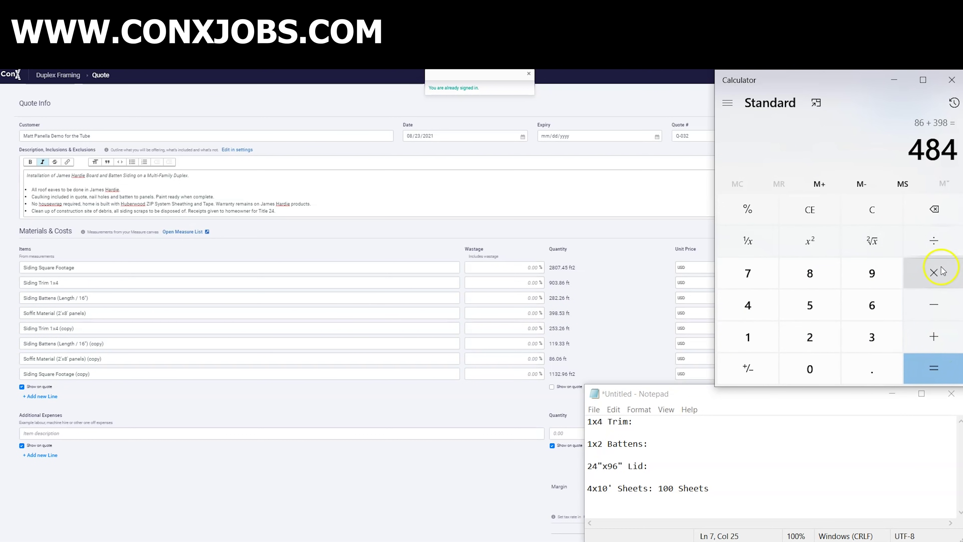
- Divide 484 by 8 for 60.5 and note 60 Sheets for the 24"x96" Lid
{"action": "left_click", "coordinate": [939, 245]}
{"action": "left_click", "coordinate": [810, 275]}
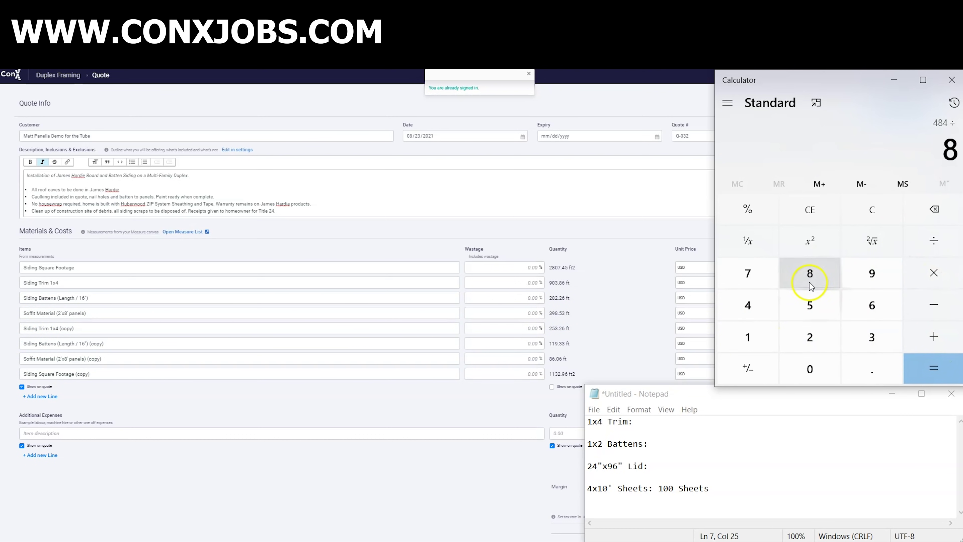
{"action": "left_click", "coordinate": [933, 366]}
{"action": "left_click", "coordinate": [667, 464]}
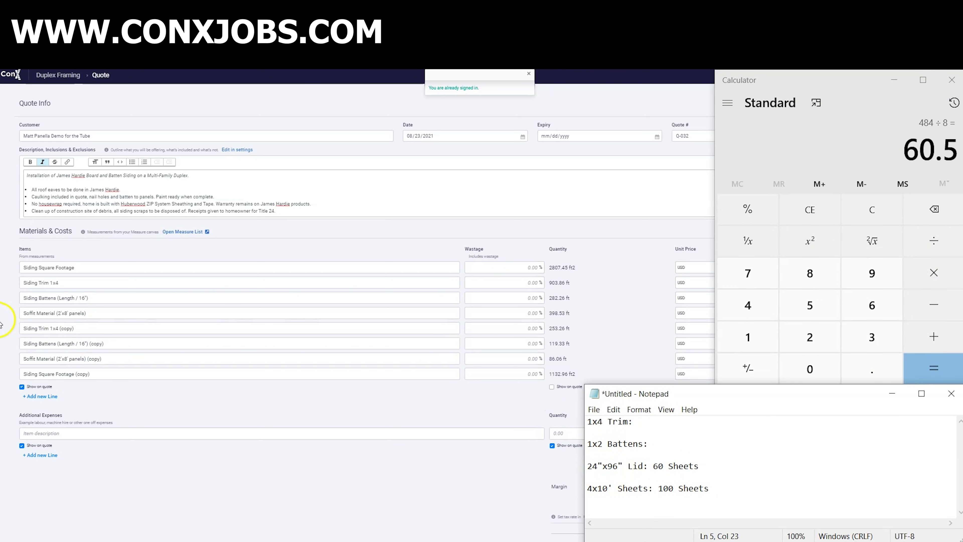
{"action": "left_click", "coordinate": [810, 210]}
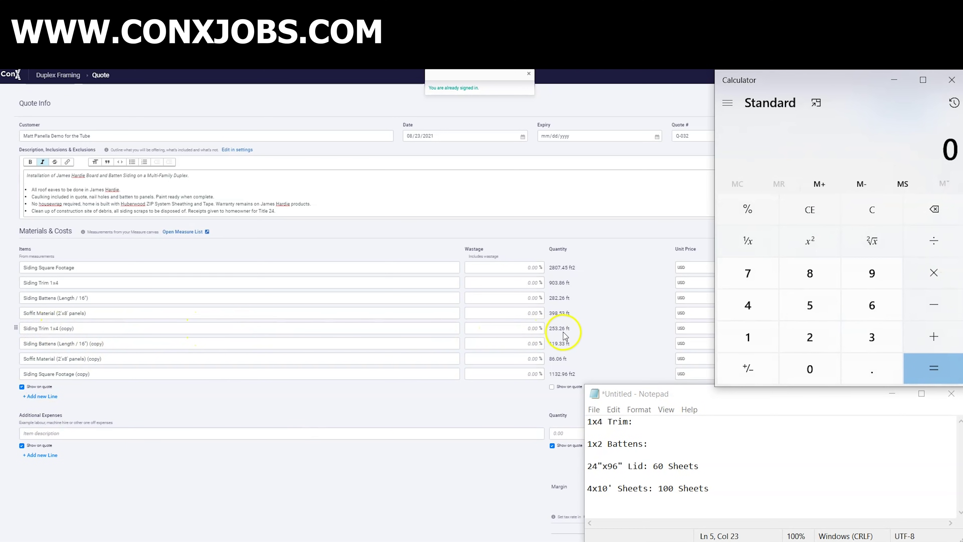
- Total the trim lengths 253+903 (1,156), divide by 20 for 57.8, and note 57 trim sticks
{"action": "left_click", "coordinate": [809, 337]}
{"action": "left_click", "coordinate": [810, 305]}
{"action": "left_click", "coordinate": [872, 337]}
{"action": "left_click", "coordinate": [934, 337]}
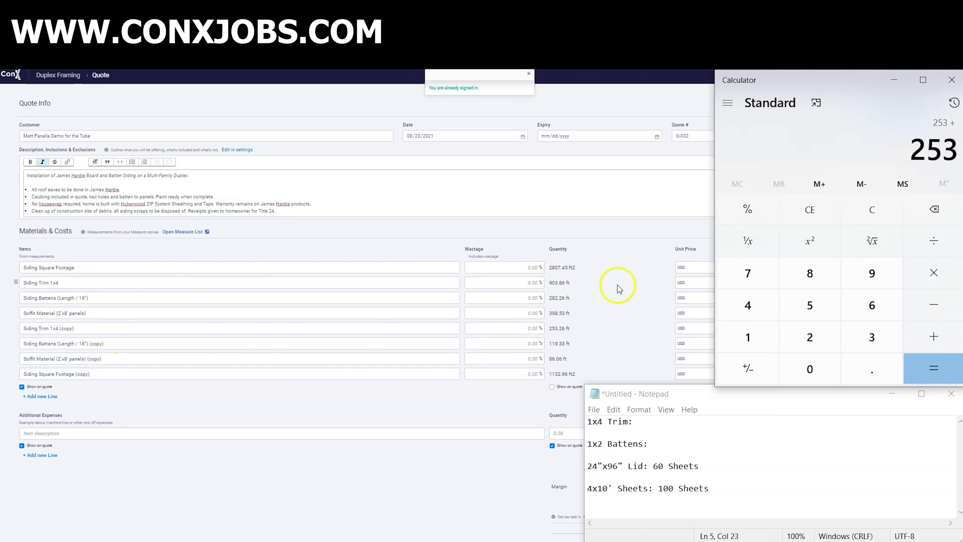
{"action": "left_click", "coordinate": [872, 273]}
{"action": "left_click", "coordinate": [810, 369]}
{"action": "left_click", "coordinate": [873, 337]}
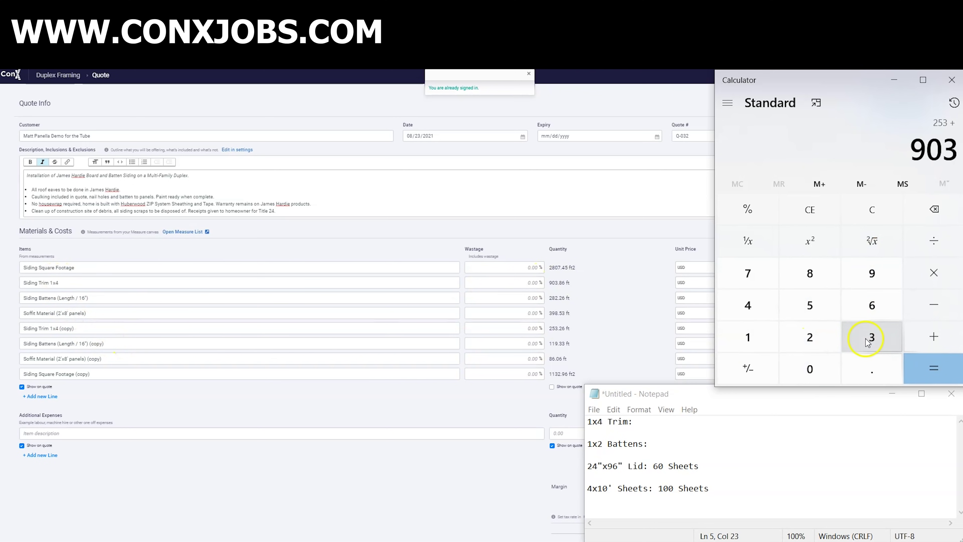
{"action": "left_click", "coordinate": [933, 370]}
{"action": "left_click", "coordinate": [934, 243]}
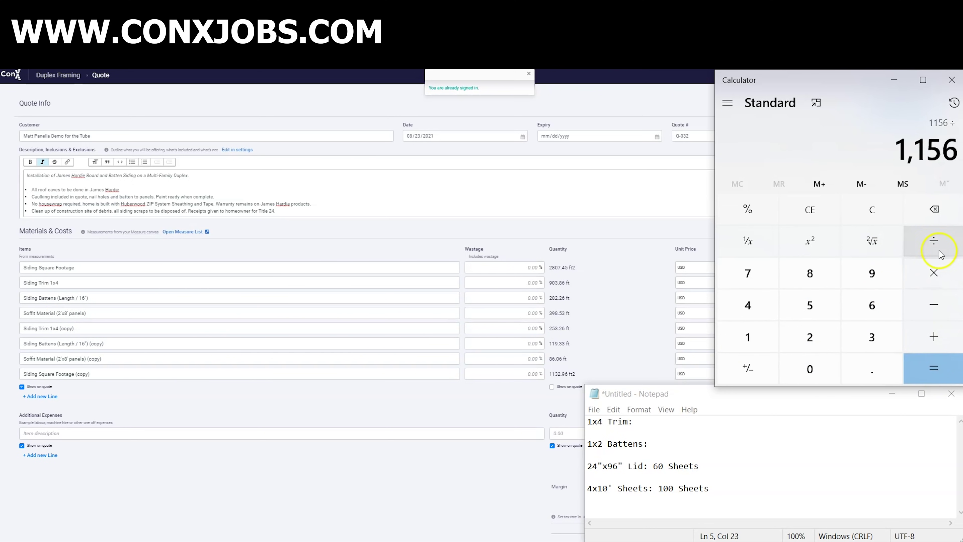
{"action": "left_click", "coordinate": [793, 337]}
{"action": "left_click", "coordinate": [810, 369]}
{"action": "left_click", "coordinate": [932, 369]}
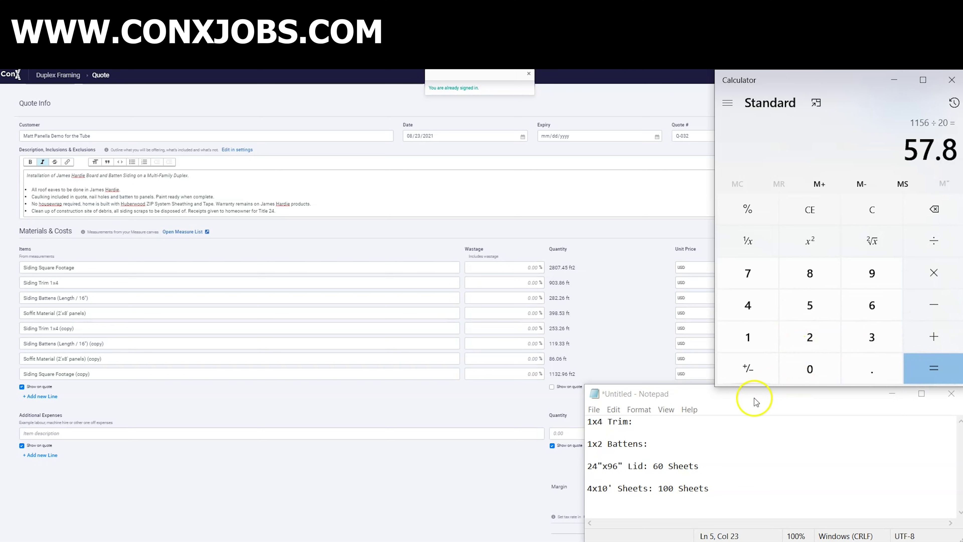
{"action": "left_click", "coordinate": [671, 424]}
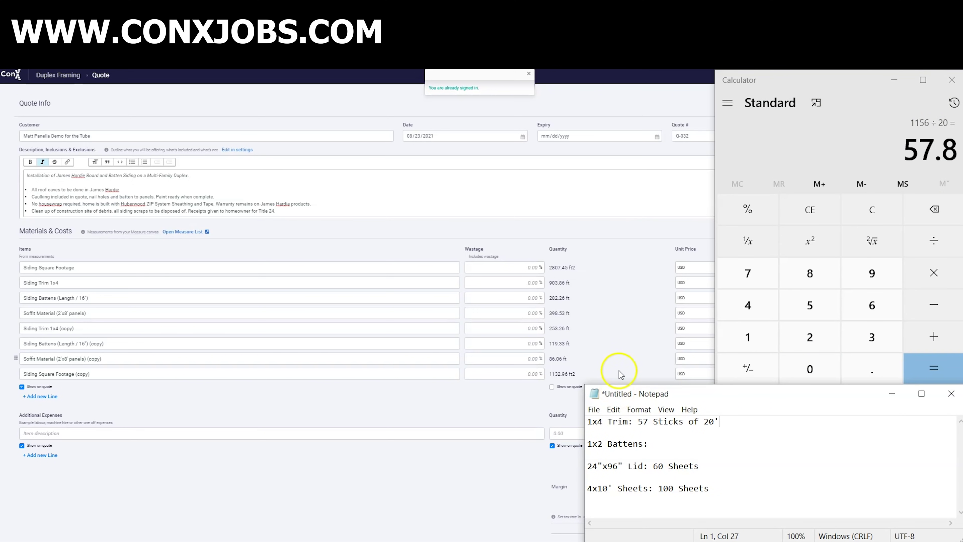
{"action": "left_click", "coordinate": [667, 445]}
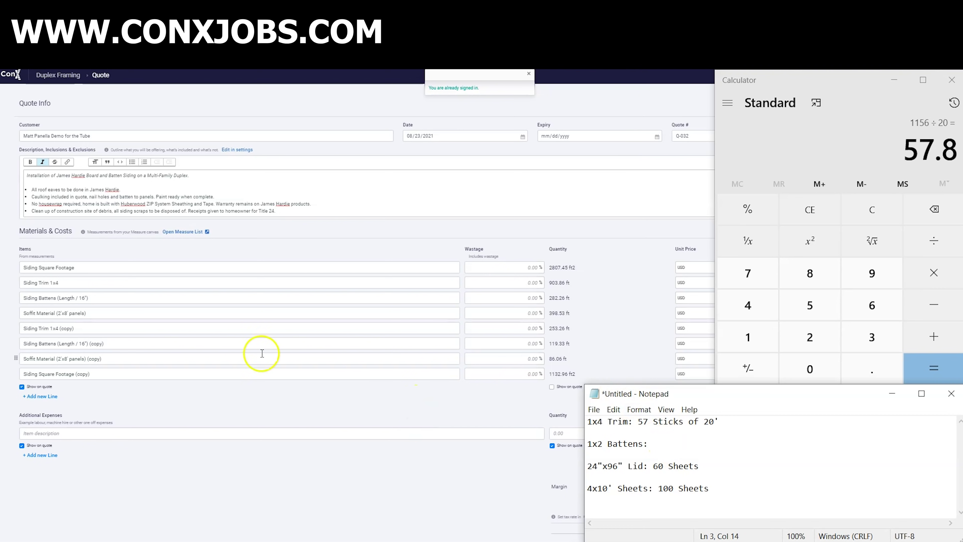
- Sum battens 282+119, ×12 to 4,812 inches, ÷16 for 300.75, and note 300 battens @ 10'
{"action": "key", "text": "alt+Tab"}
{"action": "key", "text": "Escape"}
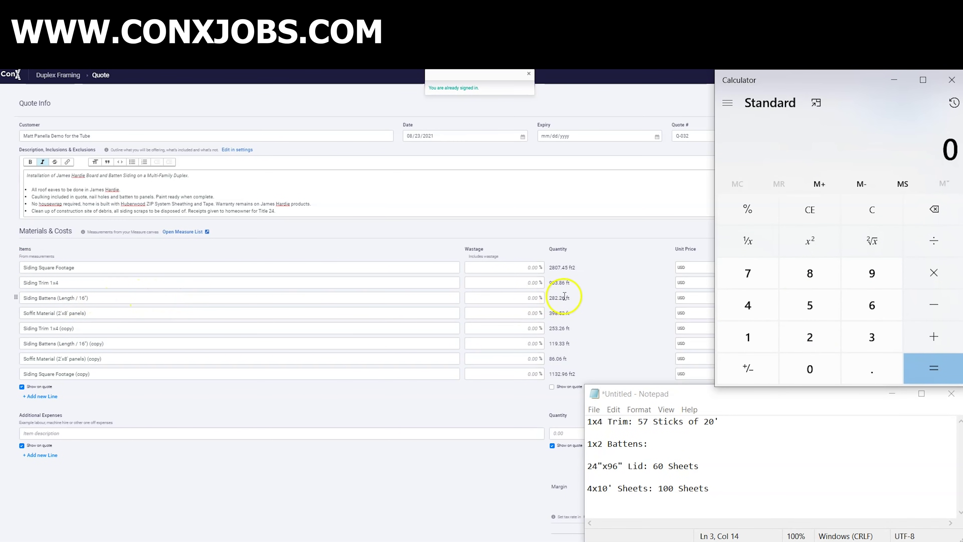
{"action": "left_click", "coordinate": [810, 337]}
{"action": "left_click", "coordinate": [817, 281]}
{"action": "left_click", "coordinate": [810, 337]}
{"action": "left_click", "coordinate": [934, 337]}
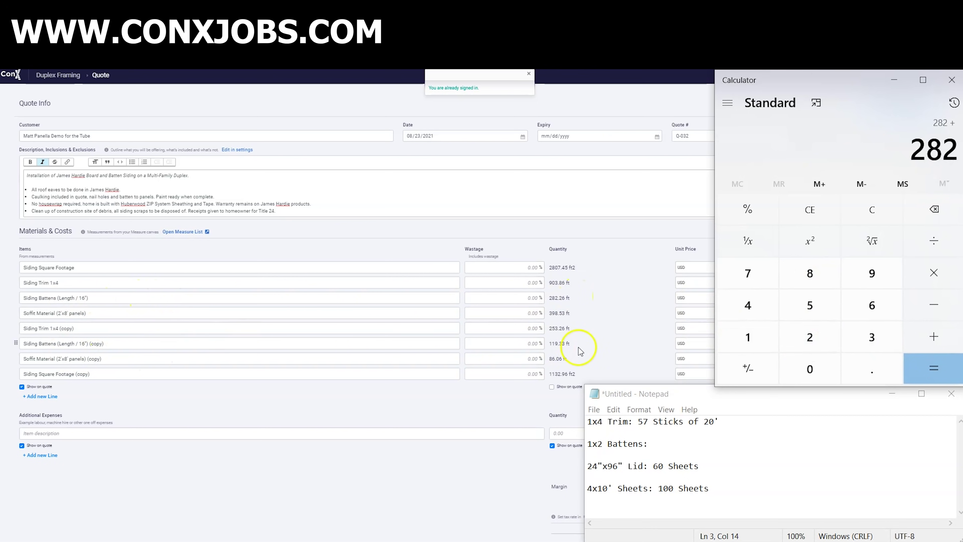
{"action": "double_click", "coordinate": [773, 340]}
{"action": "left_click", "coordinate": [897, 282]}
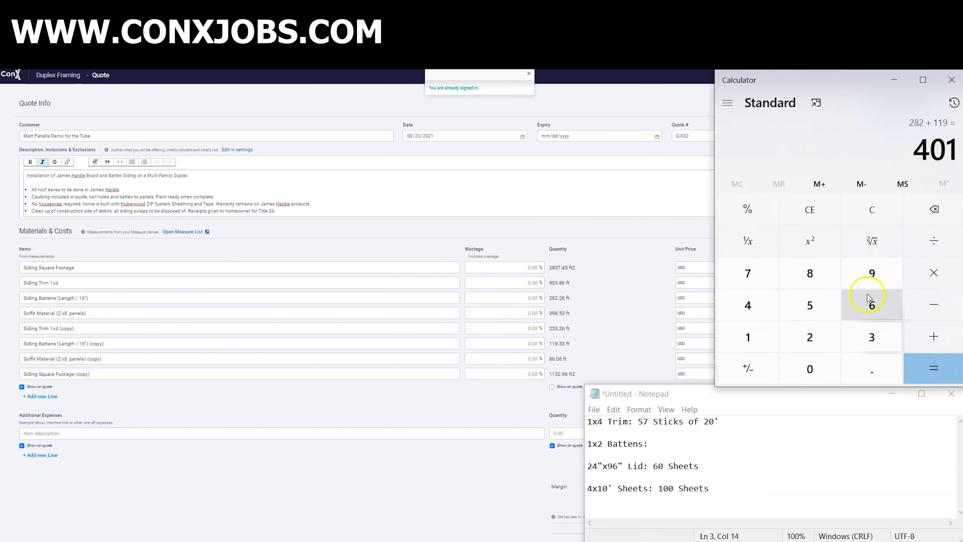
{"action": "left_click", "coordinate": [934, 272]}
{"action": "left_click", "coordinate": [748, 337]}
{"action": "left_click", "coordinate": [810, 337]}
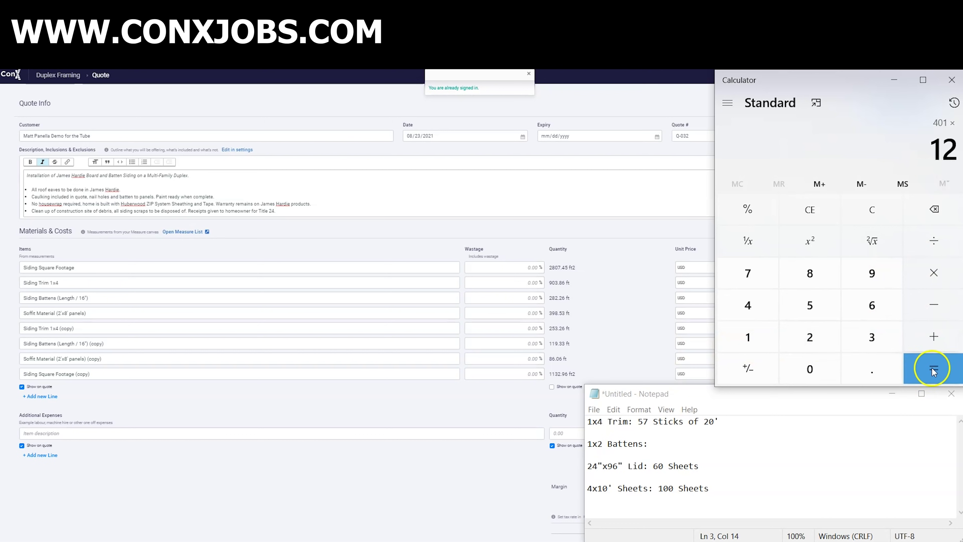
{"action": "left_click", "coordinate": [933, 370]}
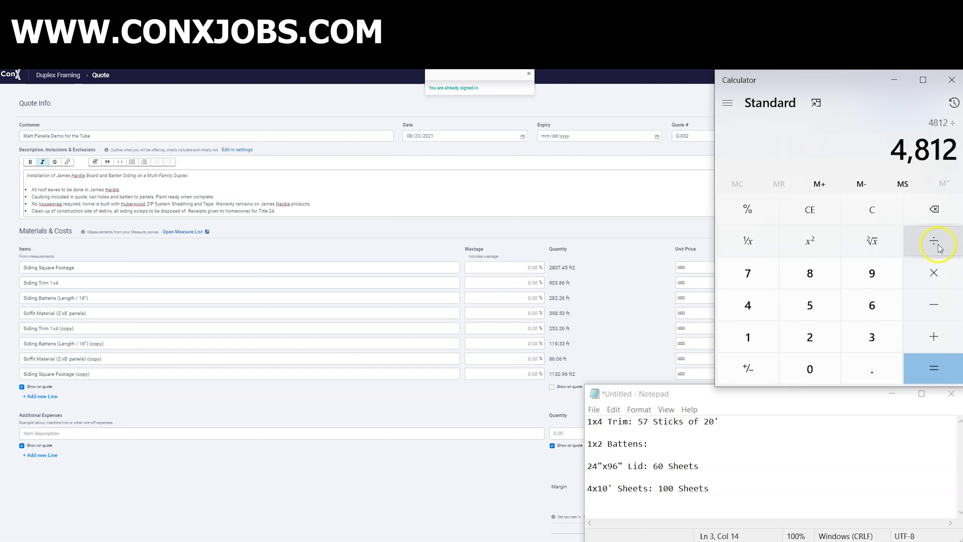
{"action": "left_click", "coordinate": [748, 337]}
{"action": "left_click", "coordinate": [872, 305]}
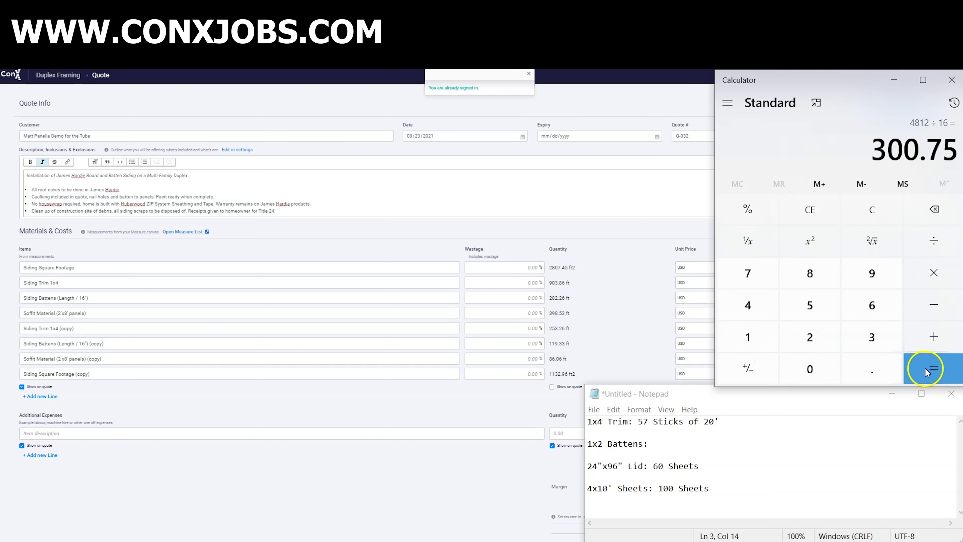
{"action": "left_click", "coordinate": [666, 446]}
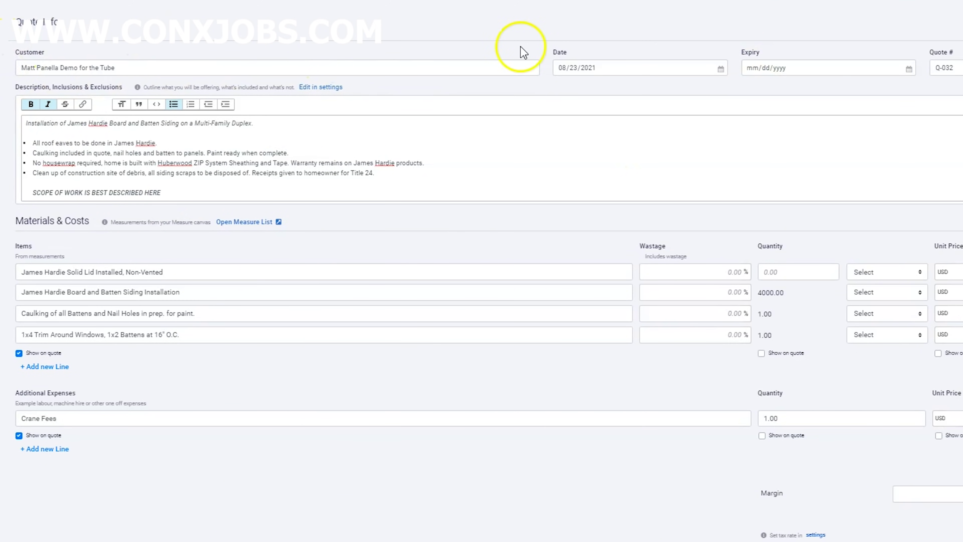
- Pick 8 September 2021 in the Expiry date picker and confirm it
{"action": "left_click", "coordinate": [782, 68]}
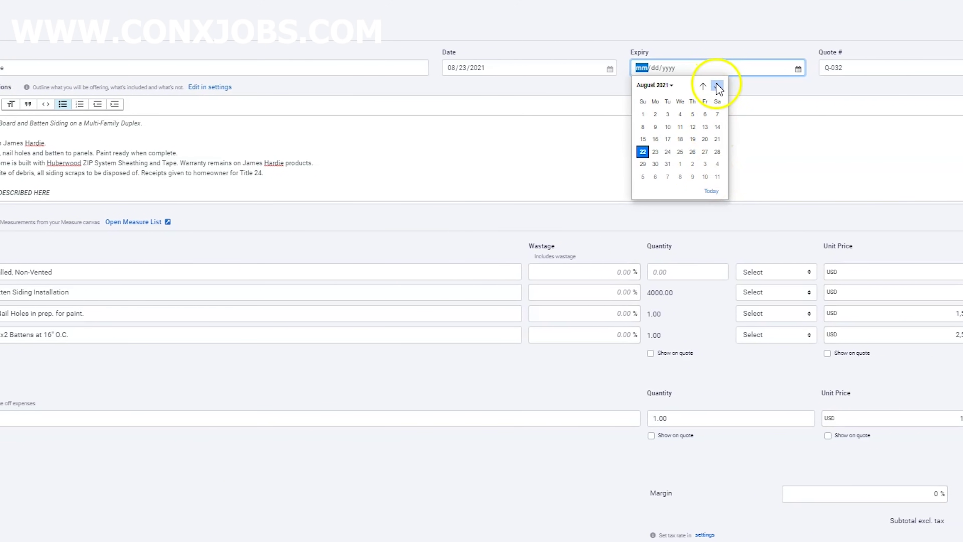
{"action": "left_click", "coordinate": [717, 87]}
{"action": "left_click", "coordinate": [680, 126]}
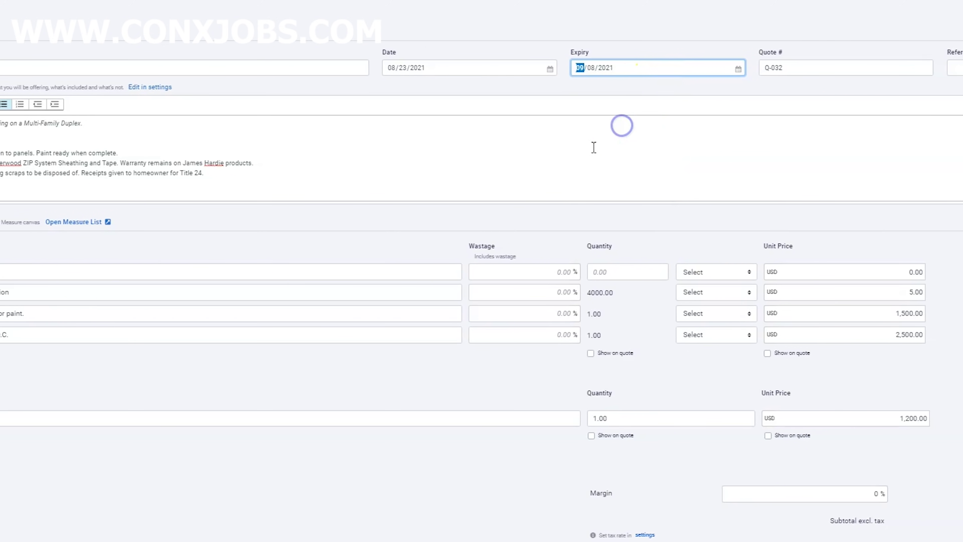
{"action": "left_click", "coordinate": [542, 215]}
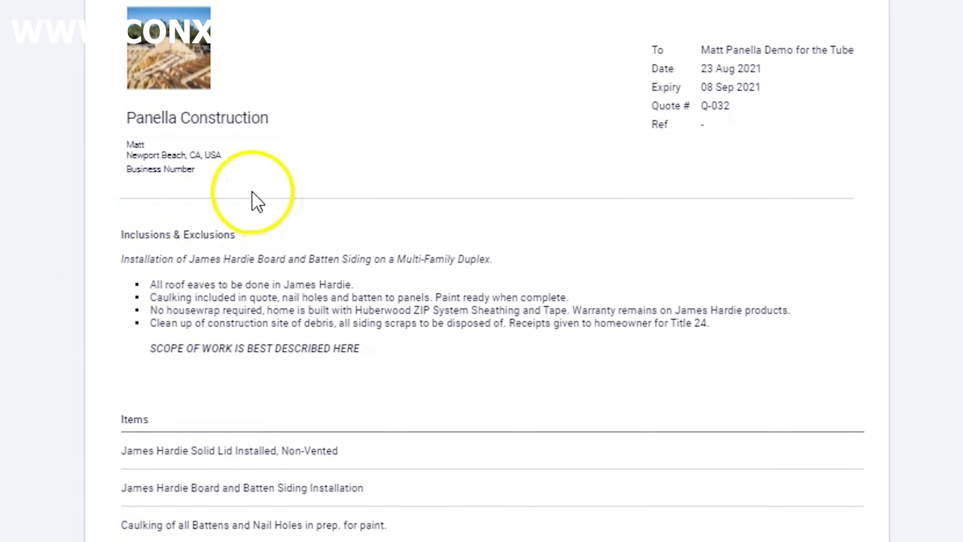
- Generate the PDF of quote Q-032 via Send/Download, raising the mark-as-sent prompt
{"action": "mouse_move", "coordinate": [237, 6]}
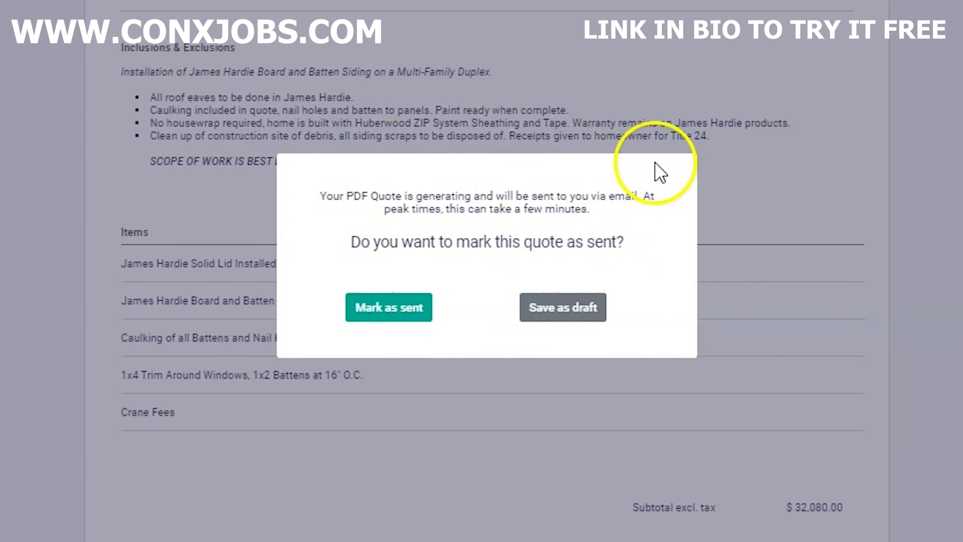
- Save the quote as a draft, open the email form, and enter the client's e-mail address
{"action": "left_click", "coordinate": [425, 315]}
{"action": "left_click", "coordinate": [647, 19]}
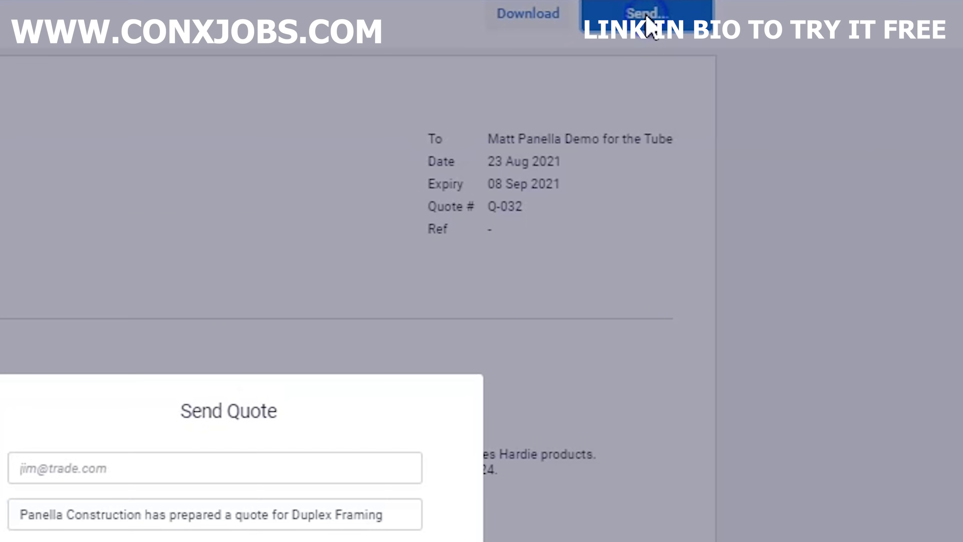
{"action": "left_click", "coordinate": [225, 472]}
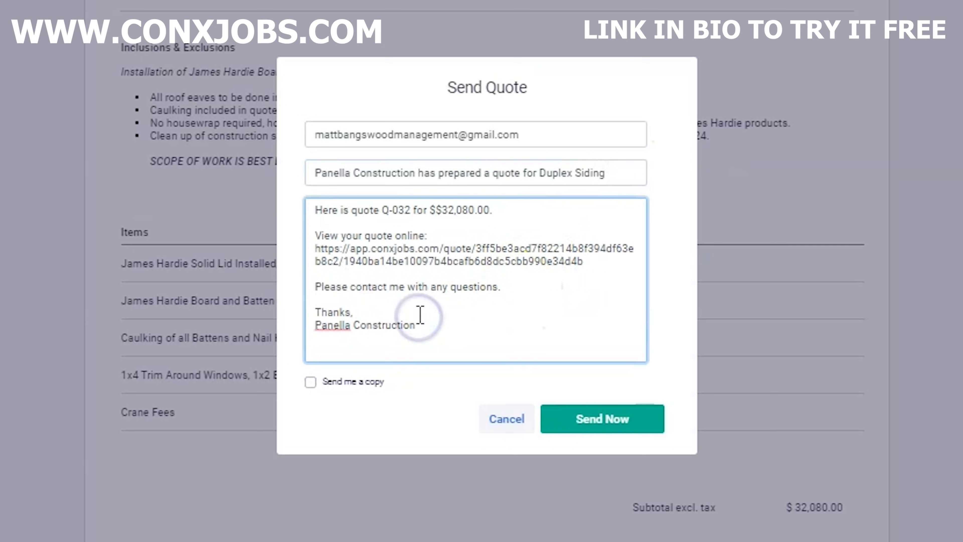
- Add title and phone number lines to the email signature and request a sender copy
{"action": "key", "text": "Return"}
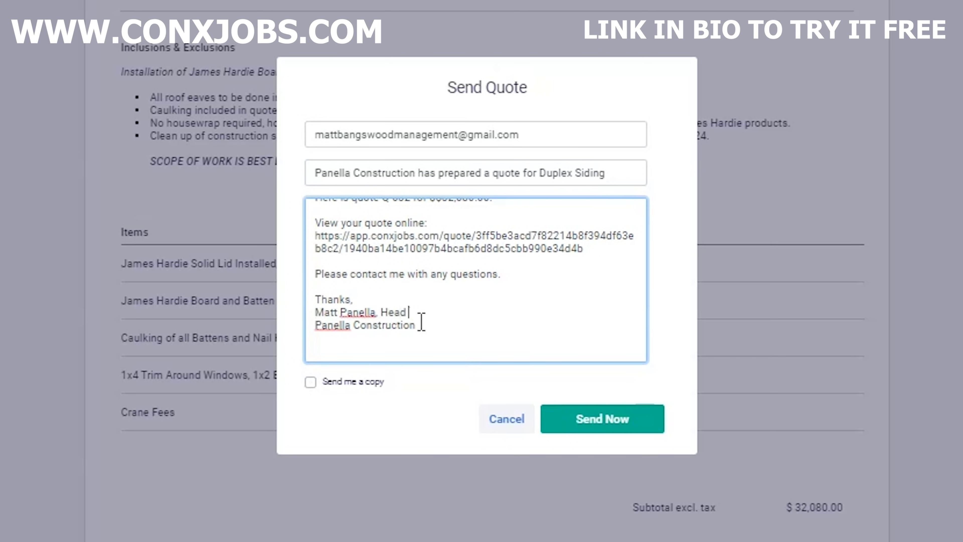
{"action": "left_click", "coordinate": [430, 326]}
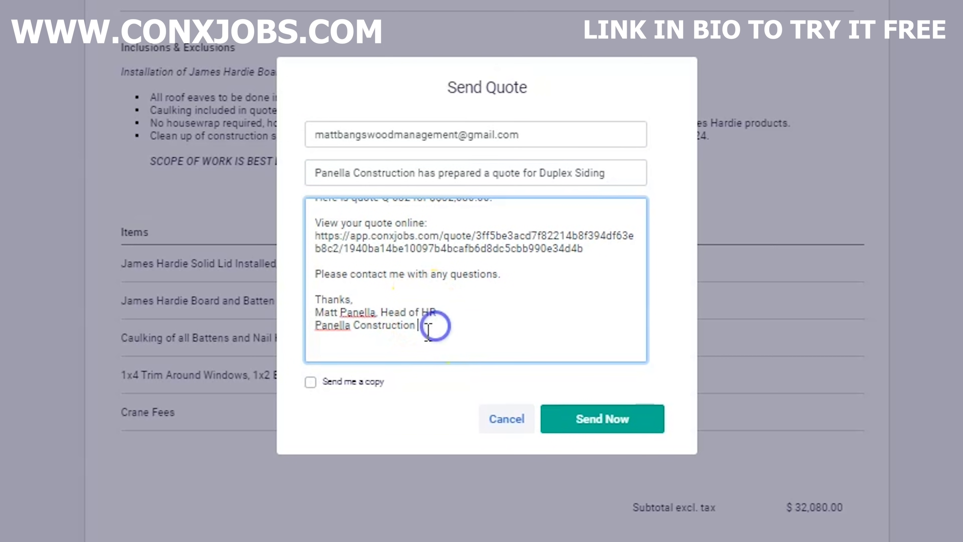
{"action": "key", "text": "Return"}
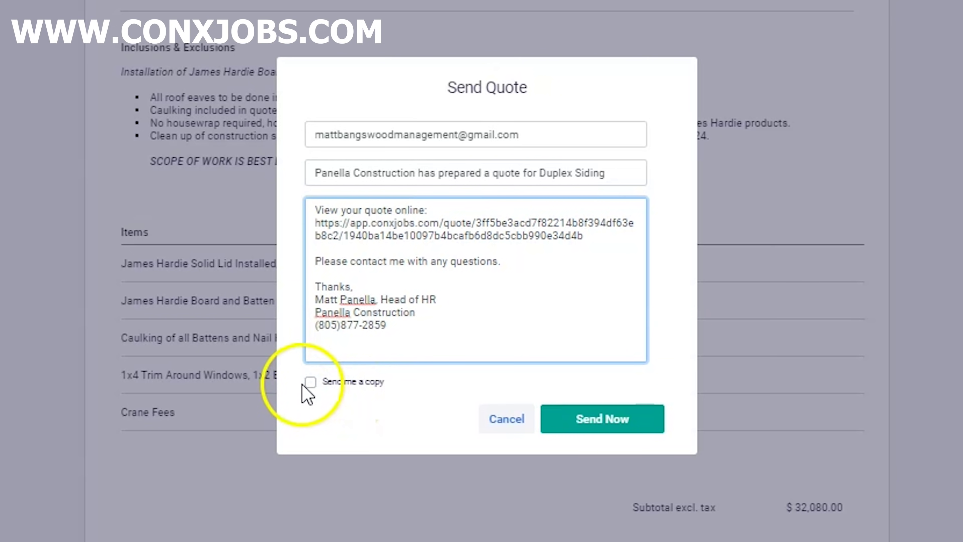
{"action": "left_click", "coordinate": [311, 381]}
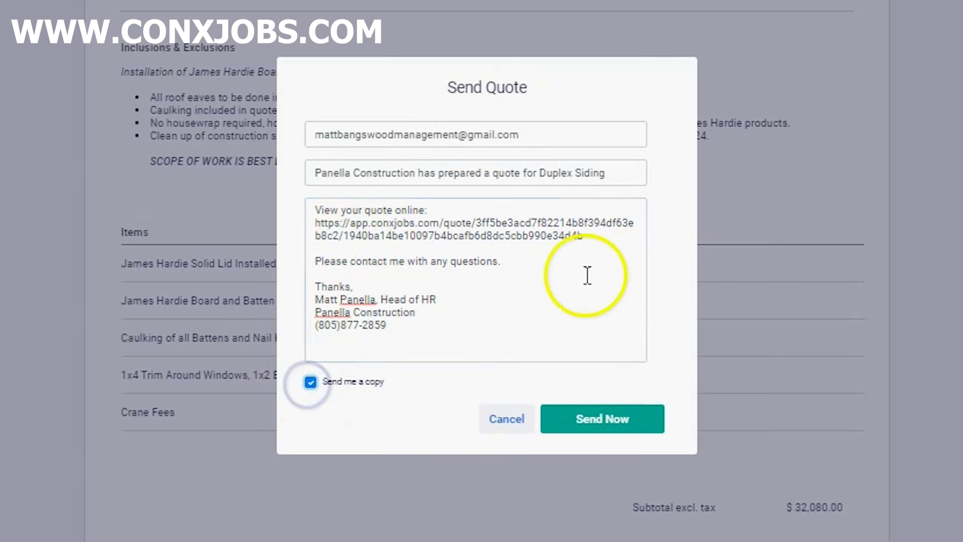